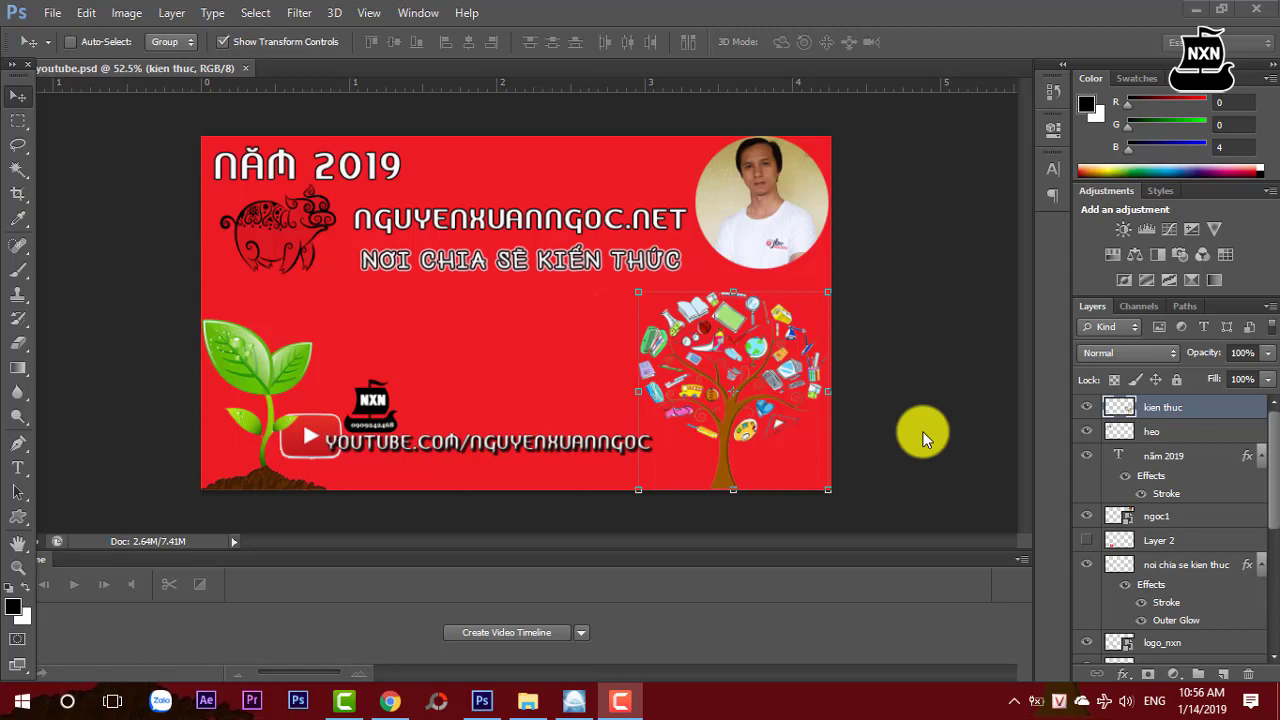
Hide Photoshop with Windows+D to reveal the red NĂM 2019 banner wallpaper.
key("super+d")
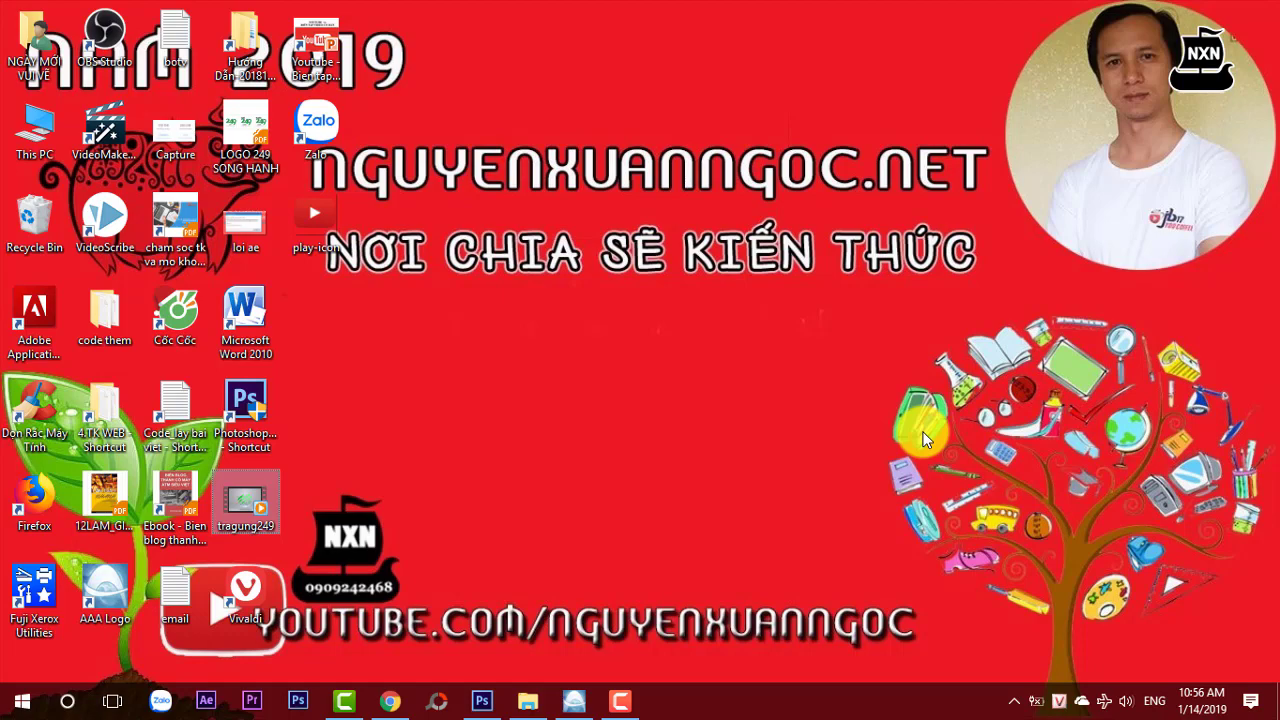
Hide the screen recorder and restore Photoshop with youtube.psd from the taskbar.
key("alt+Tab")
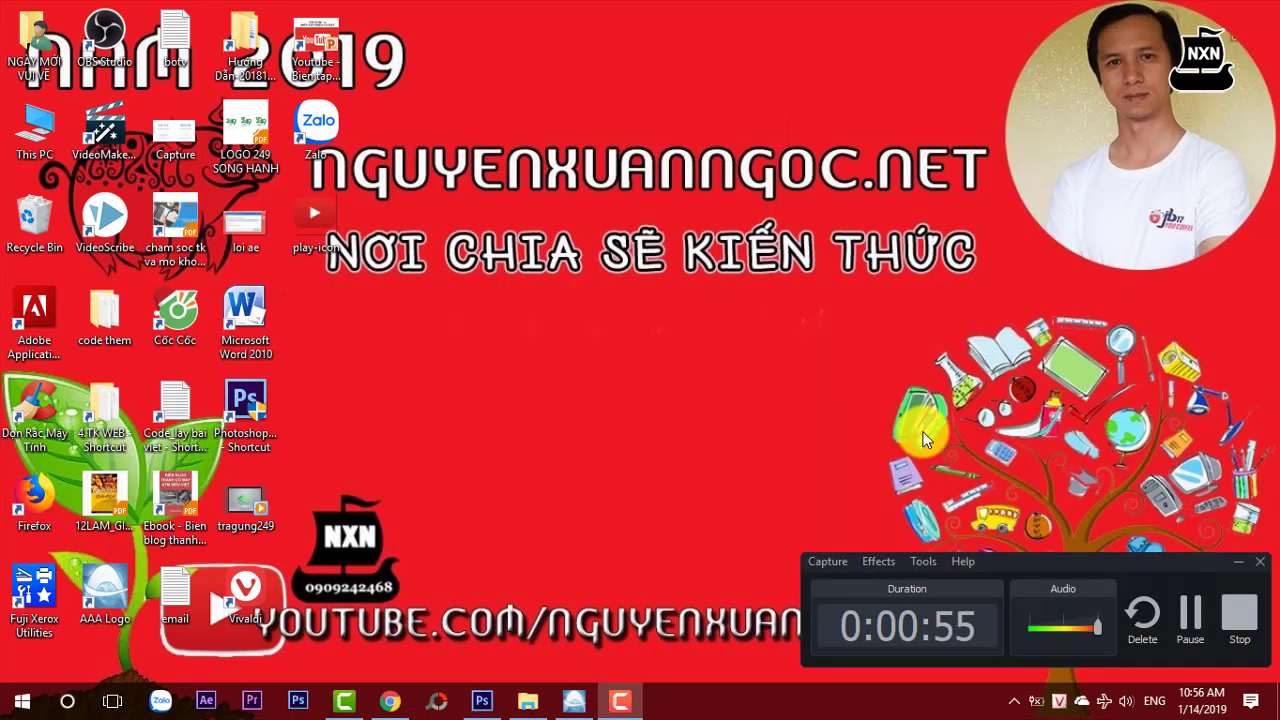
key("alt+Tab")
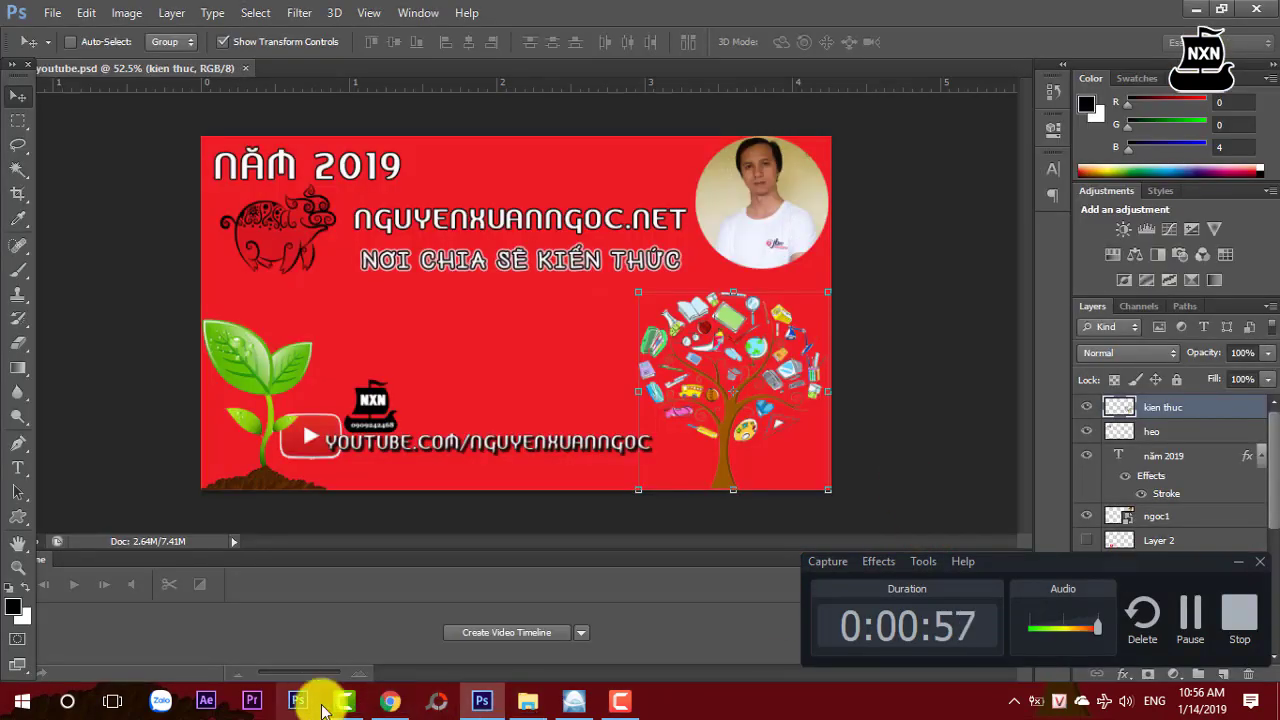
left_click(485, 702)
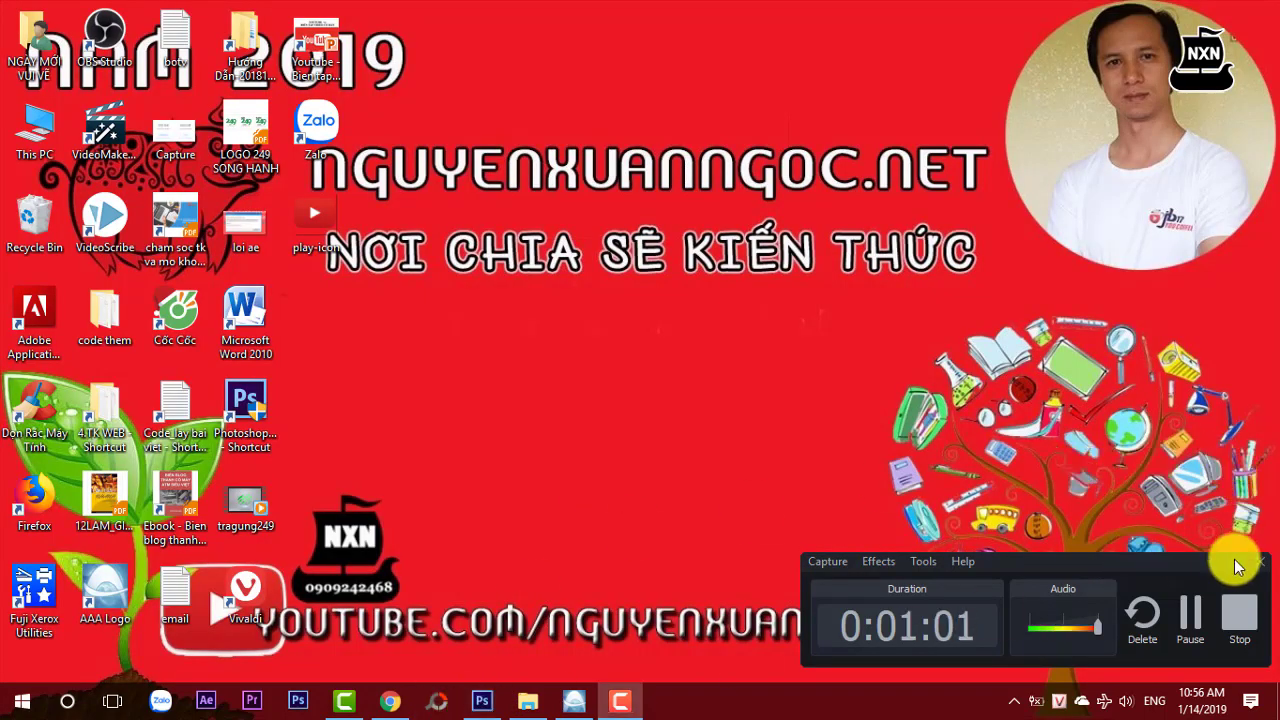
left_click(1238, 561)
left_click(484, 702)
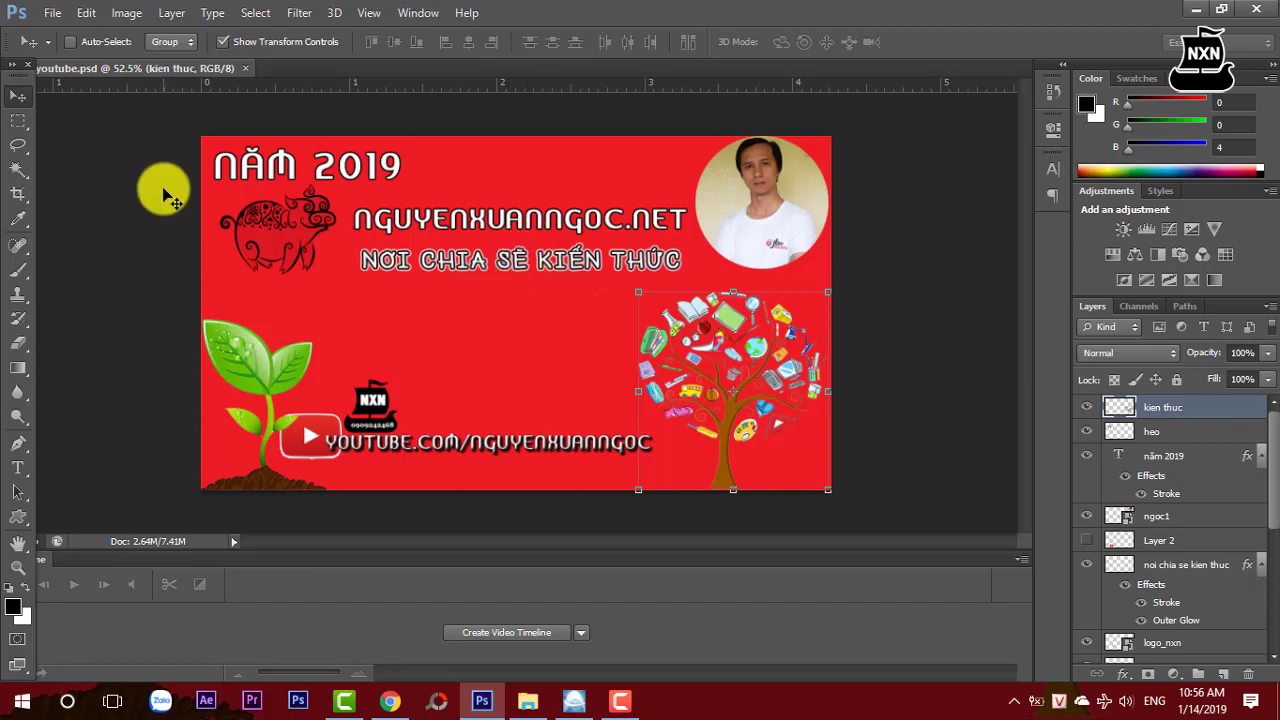
Create a new document named 2019, 1280 × 720 px, with a transparent background.
left_click(54, 15)
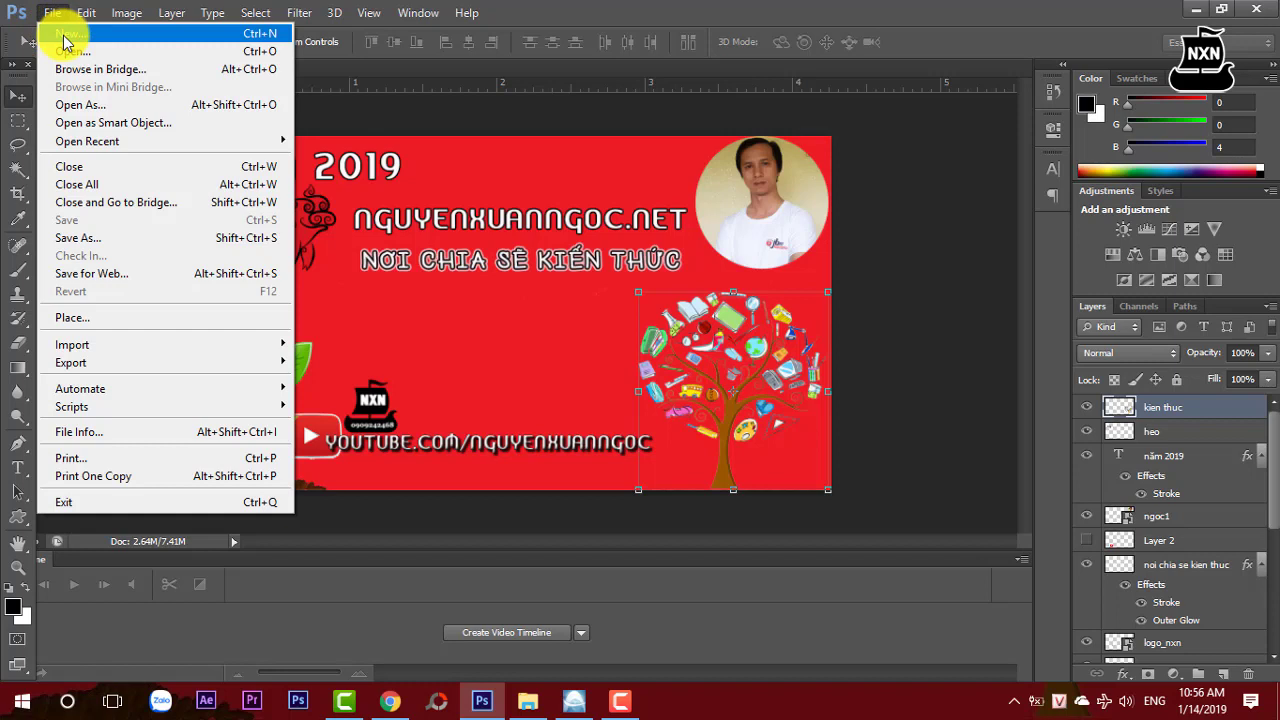
left_click(64, 36)
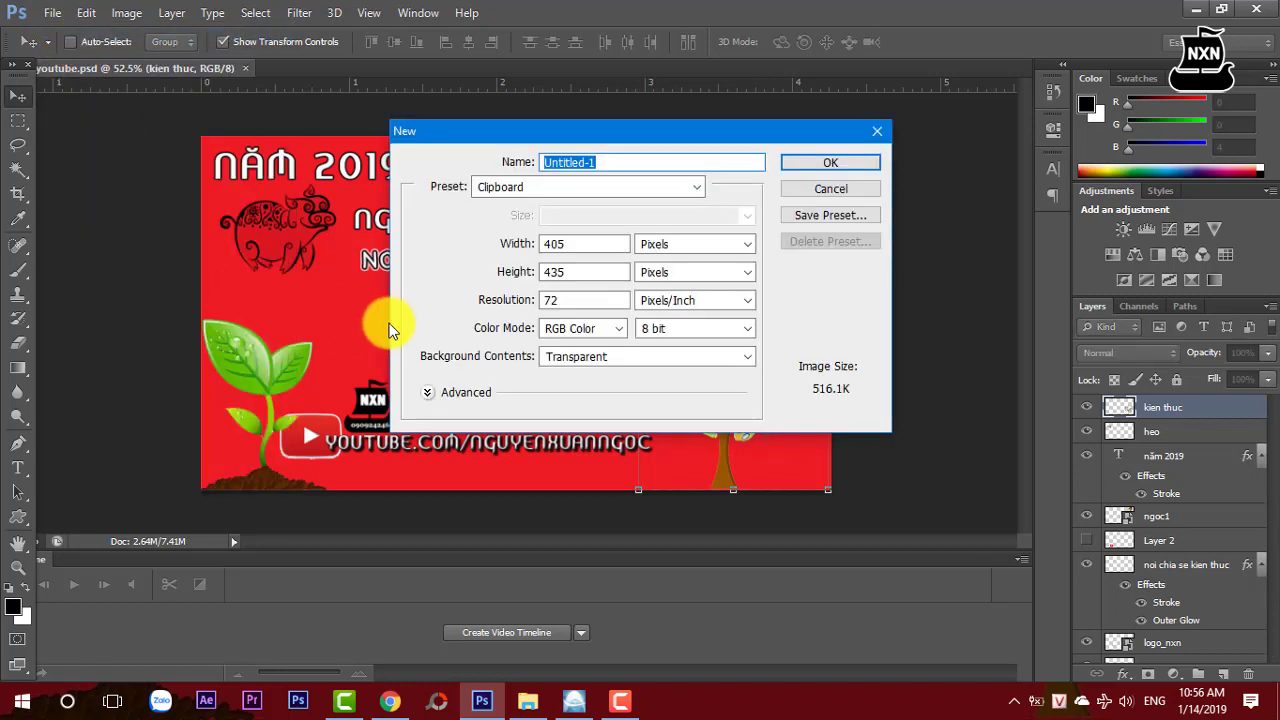
double_click(586, 243)
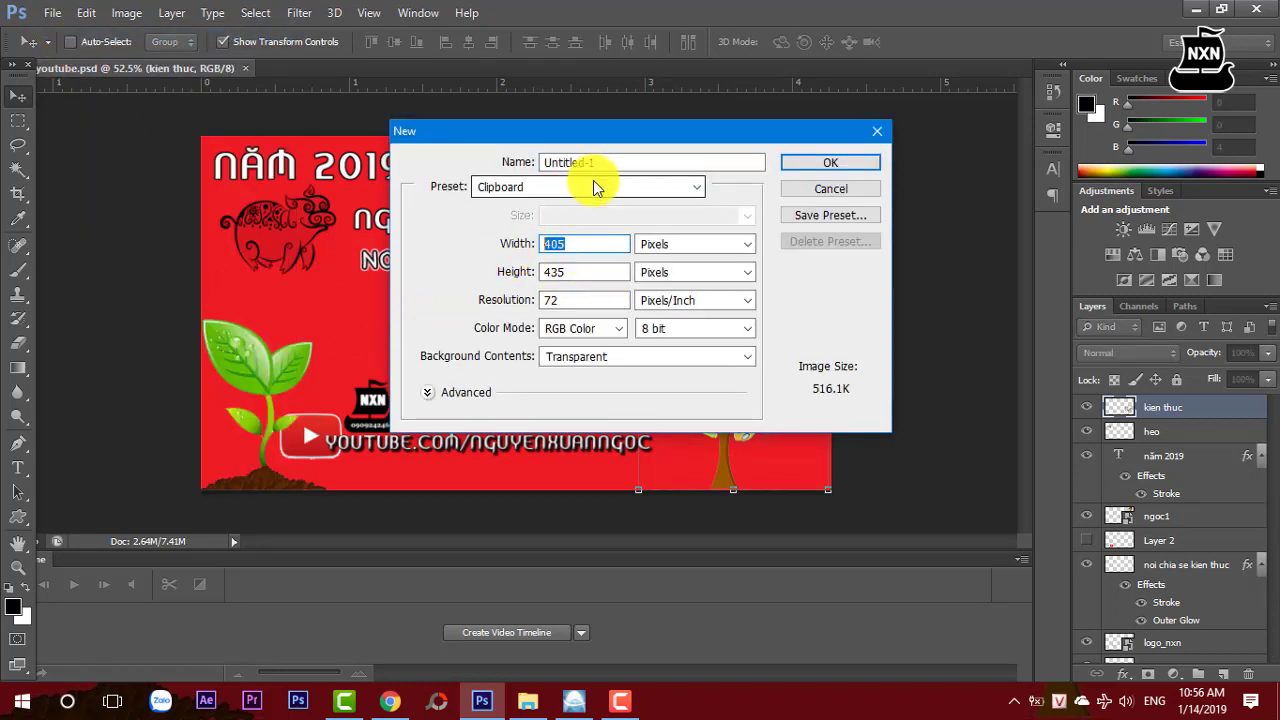
double_click(545, 165)
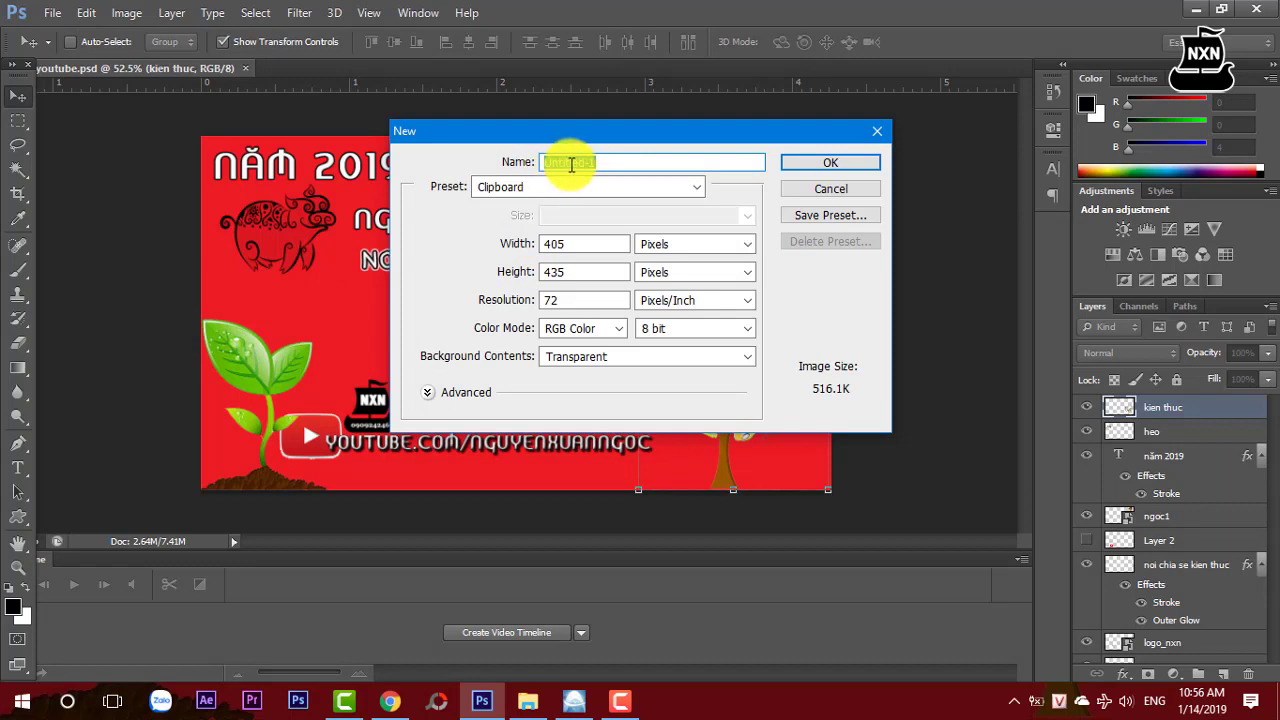
double_click(608, 160)
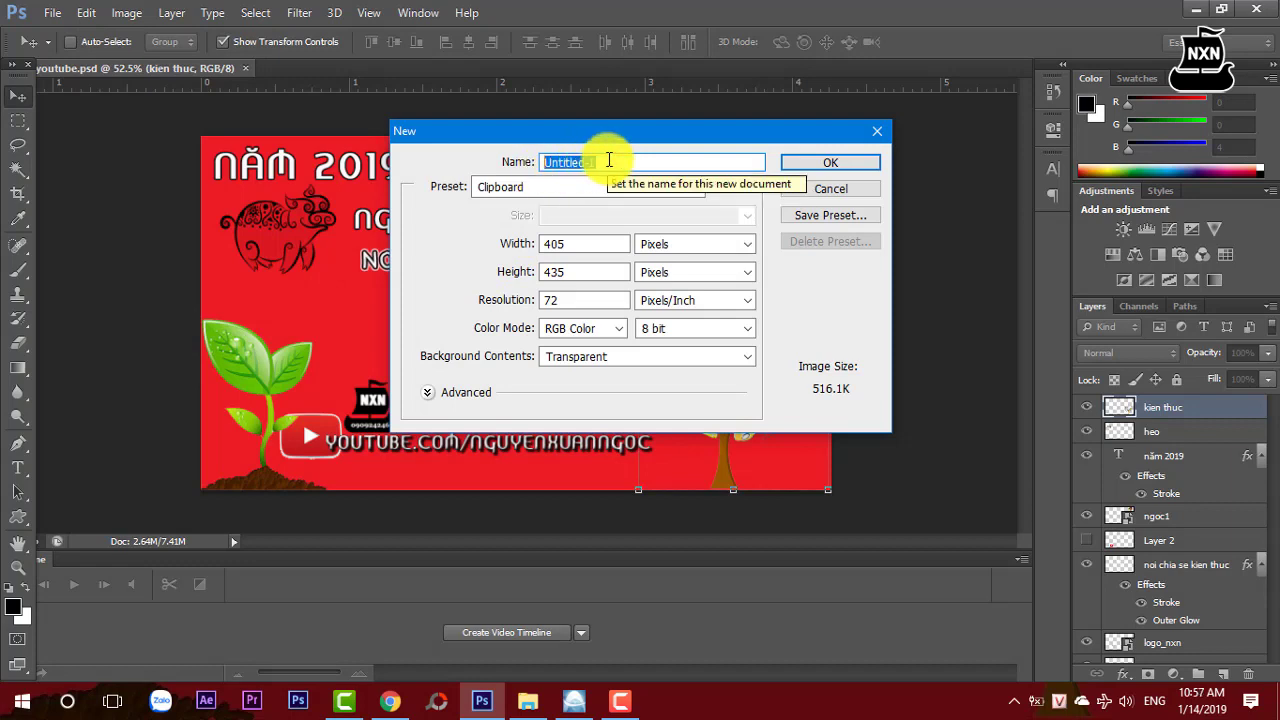
type("2019")
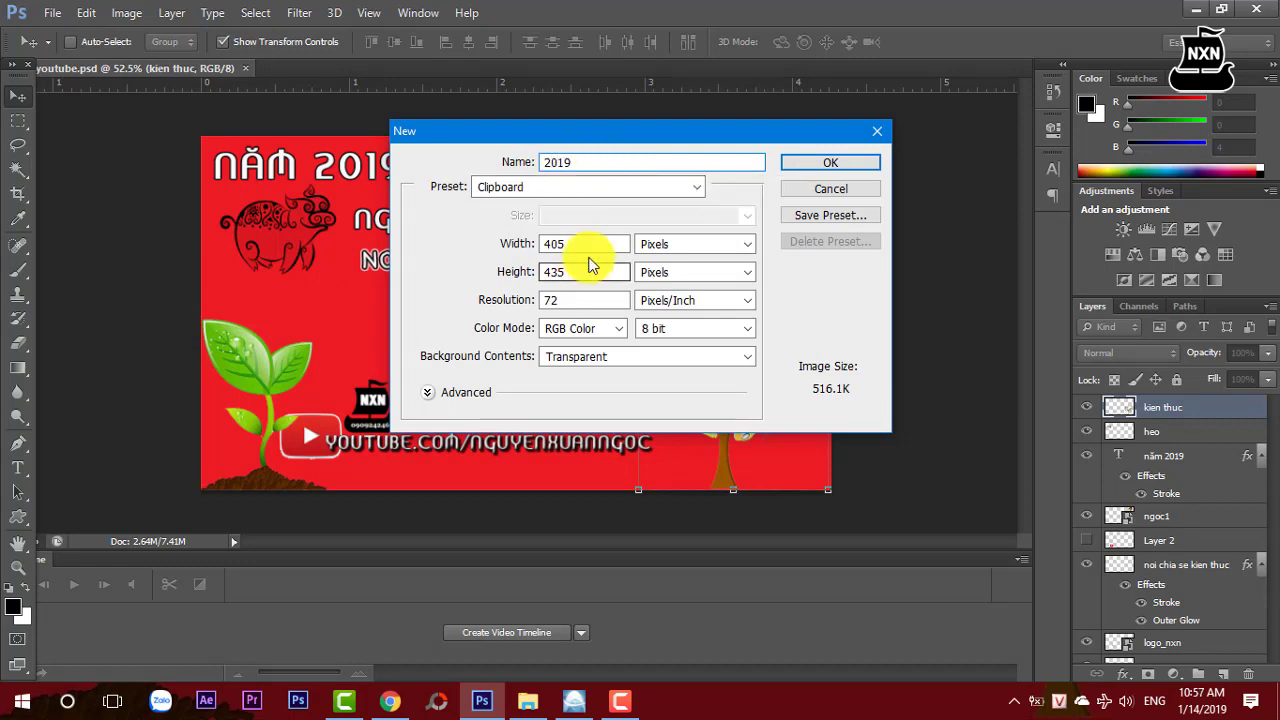
double_click(585, 244)
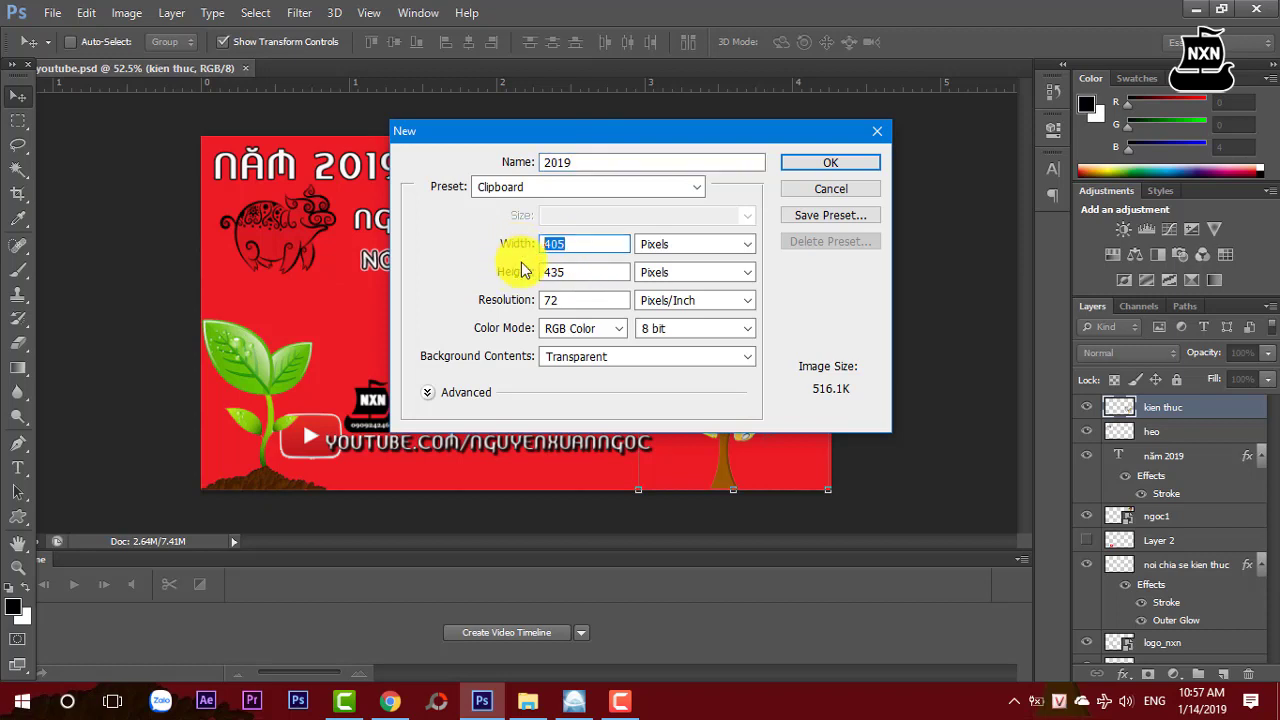
type("12")
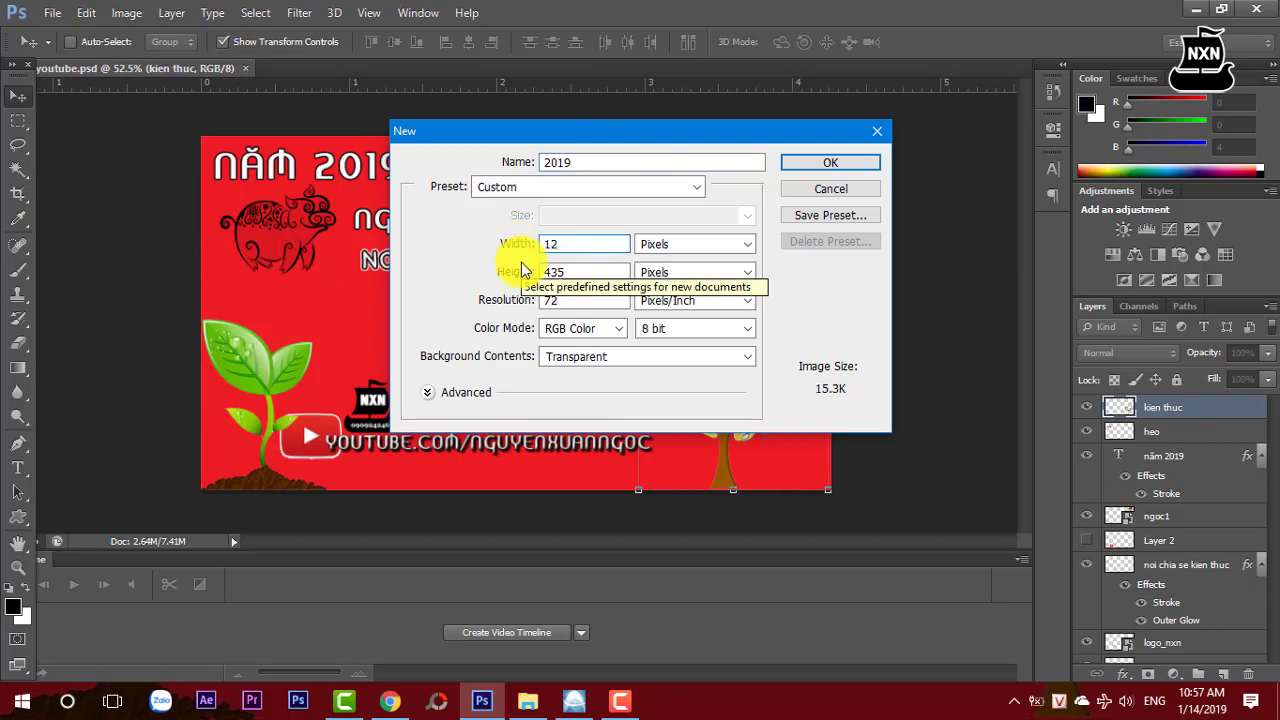
type("80")
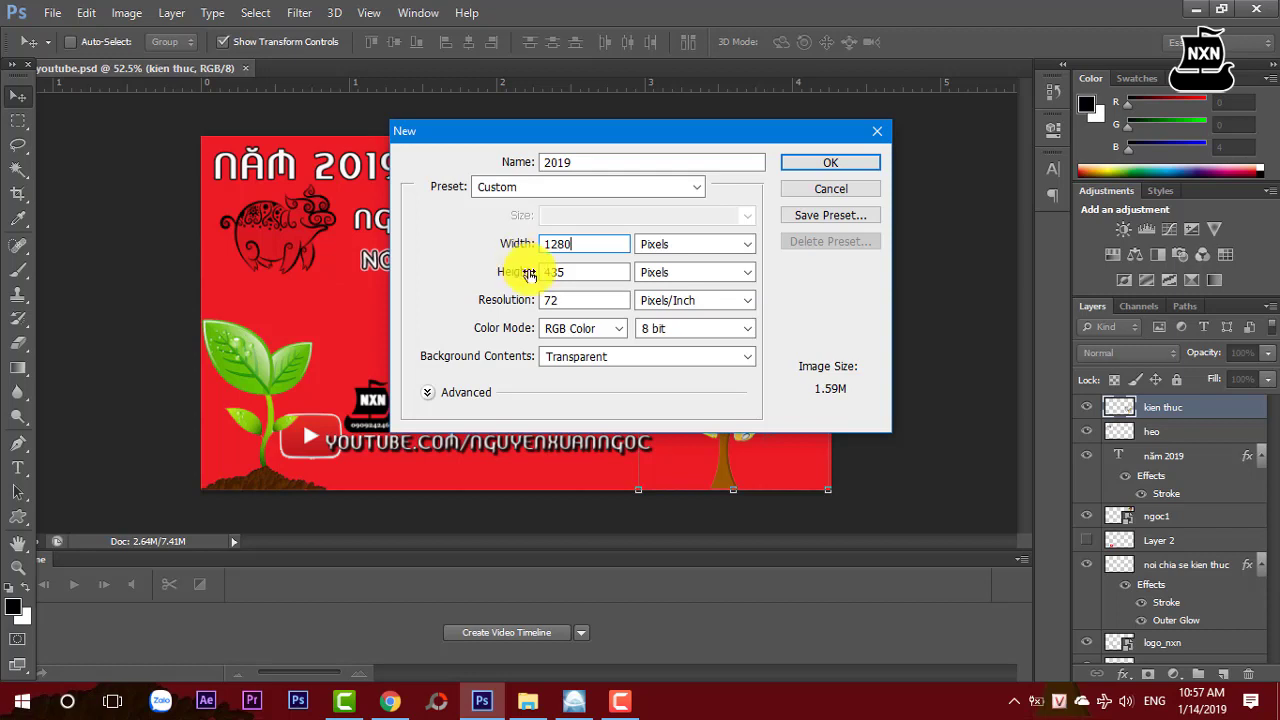
double_click(566, 272)
type("7")
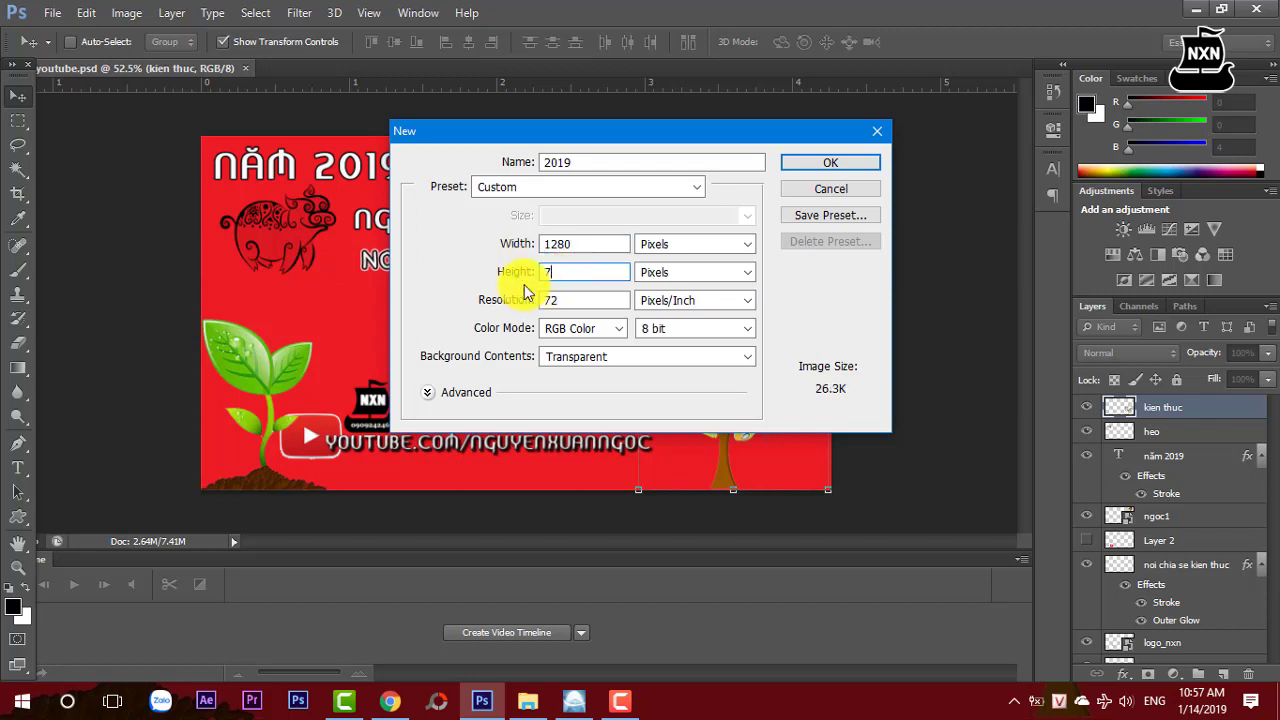
type("20")
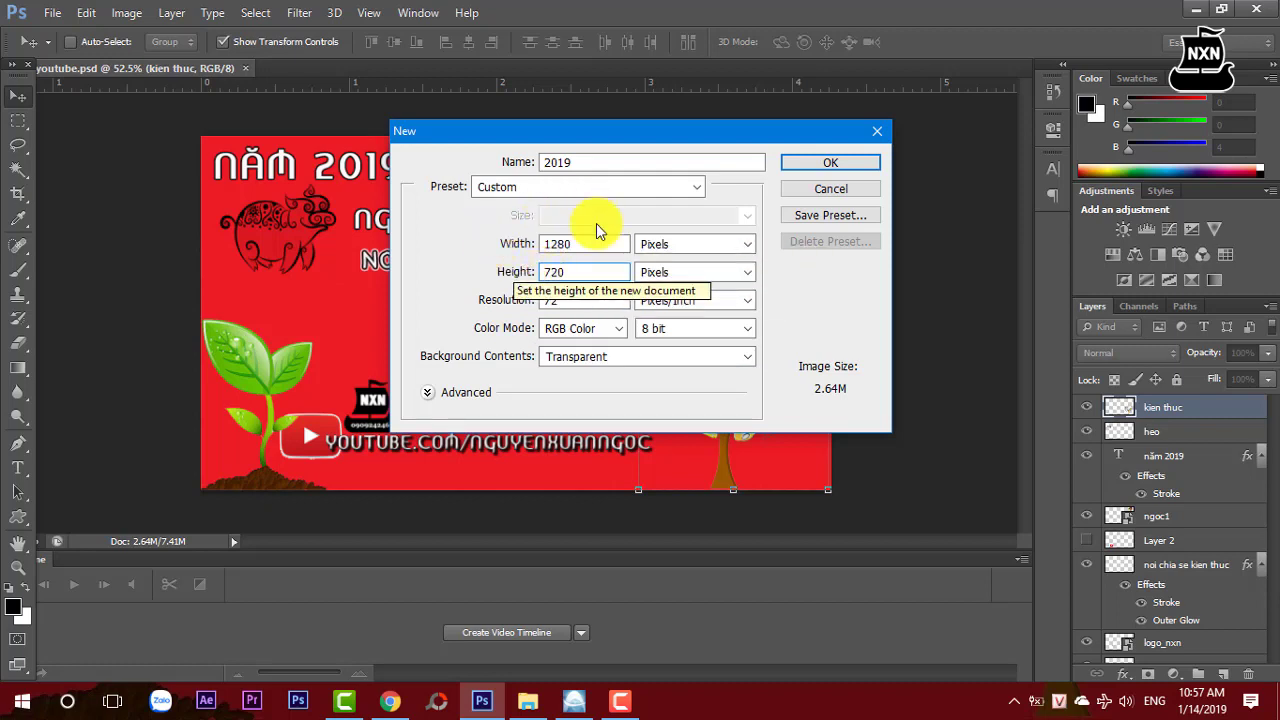
left_click(805, 167)
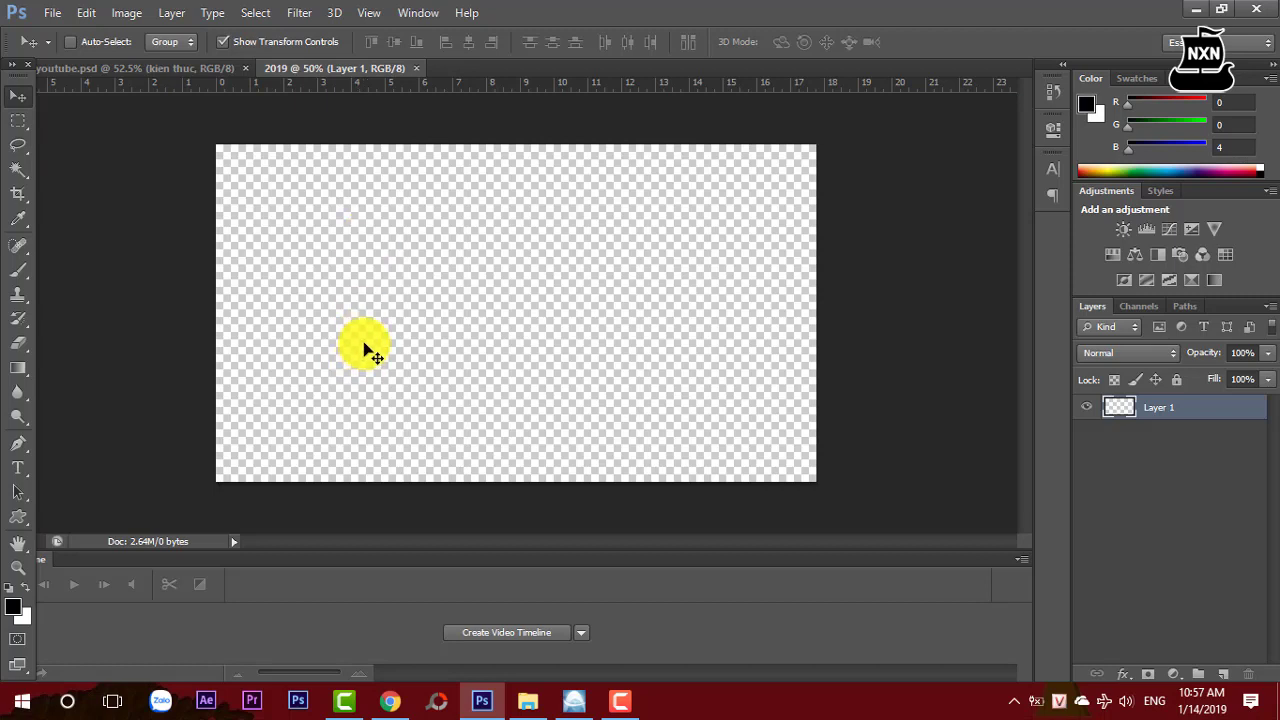
Place ngoc1 from DATA1 (E:) > hinh ngoc into the 2019 document.
left_click(215, 77)
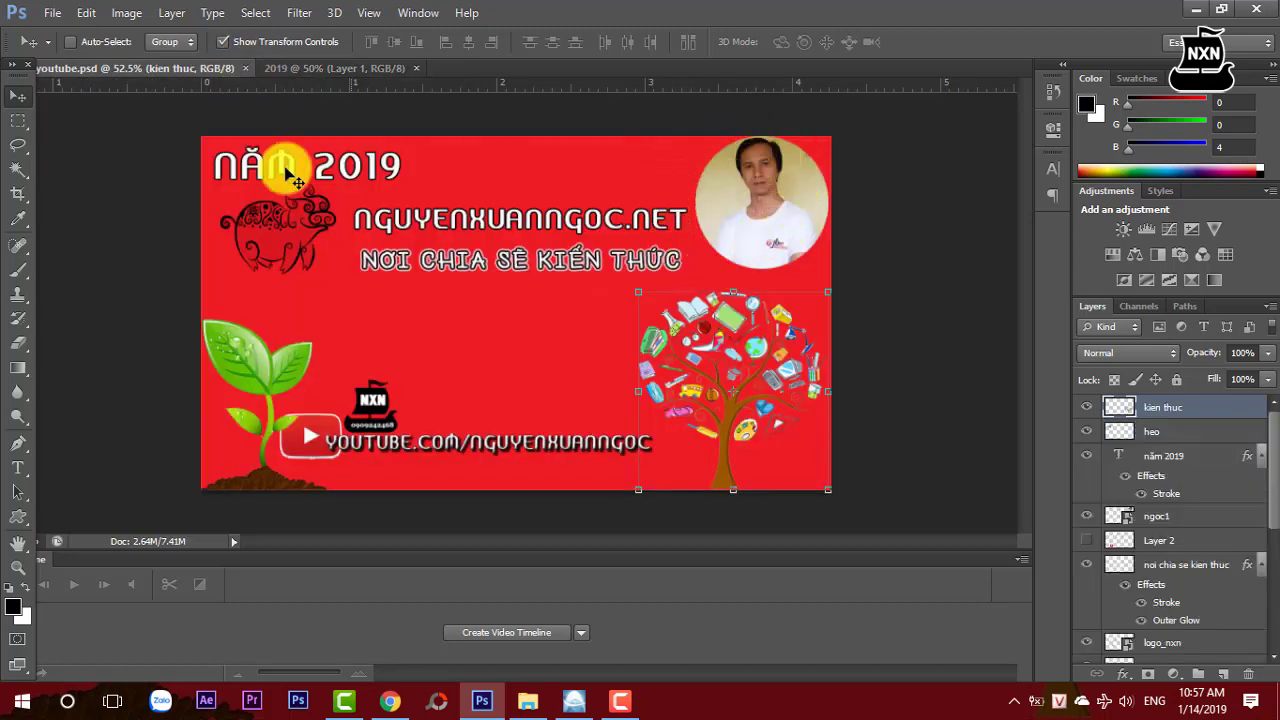
left_click(324, 70)
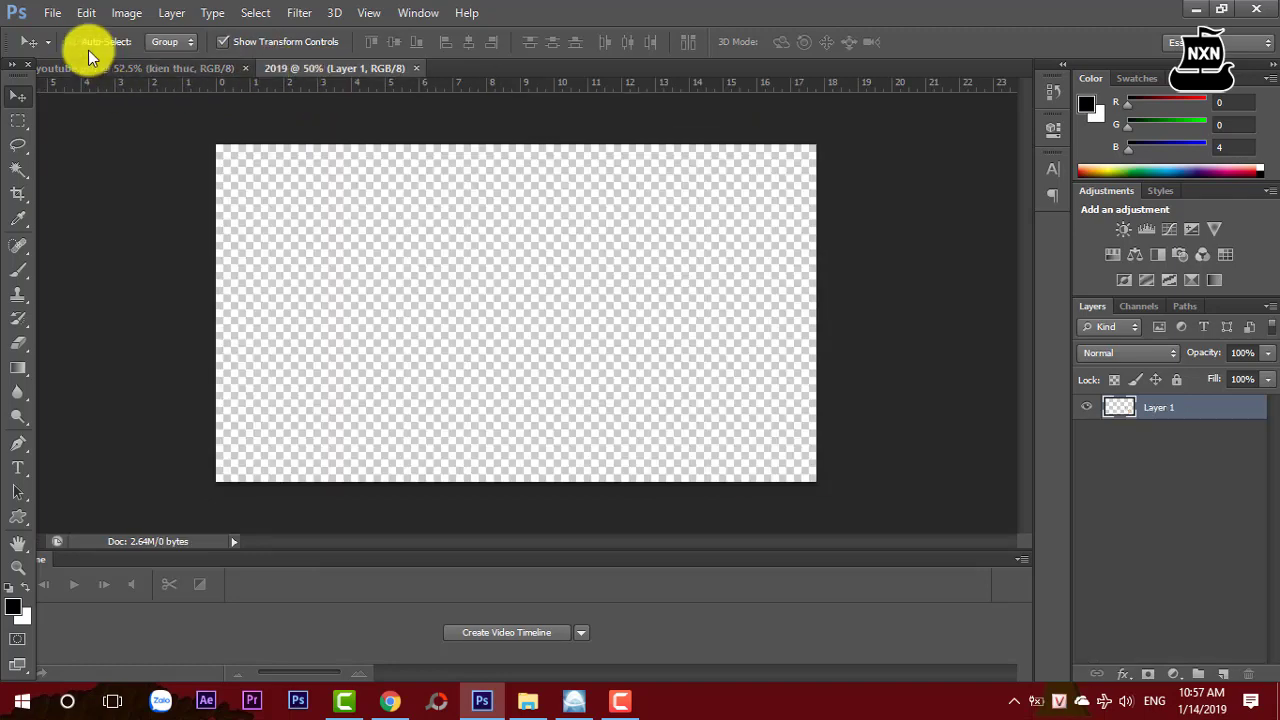
left_click(52, 13)
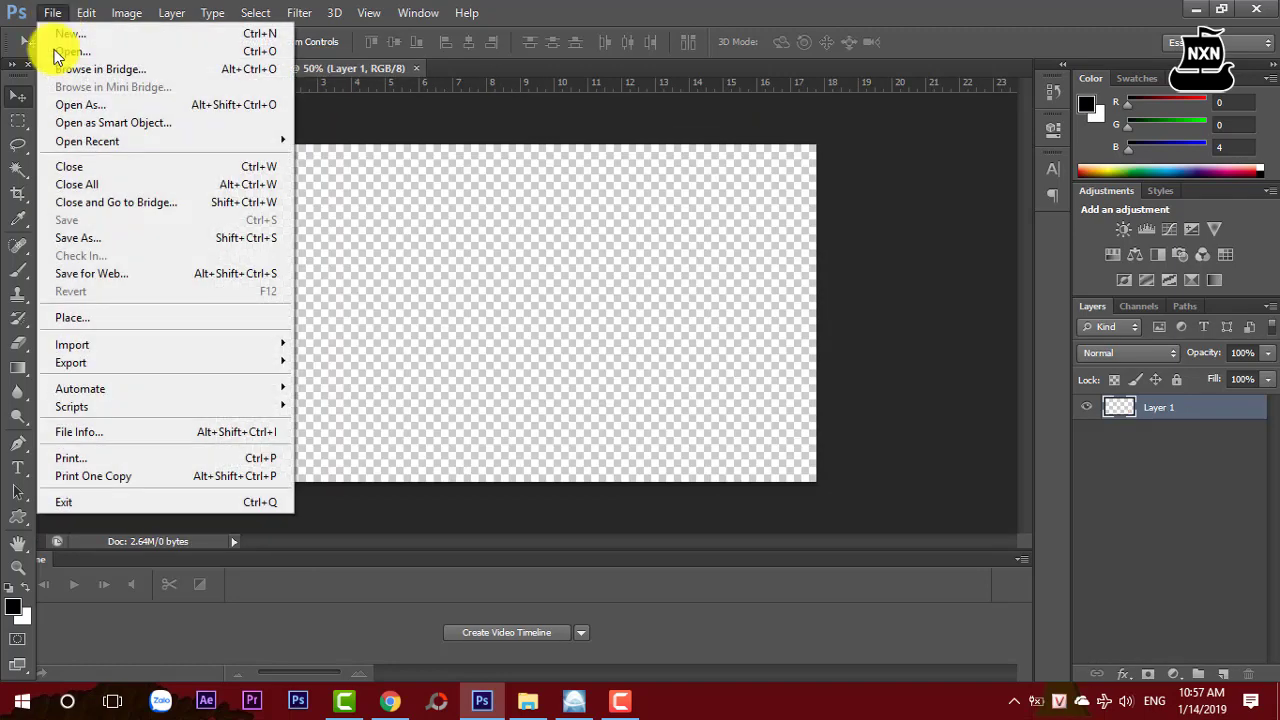
left_click(70, 318)
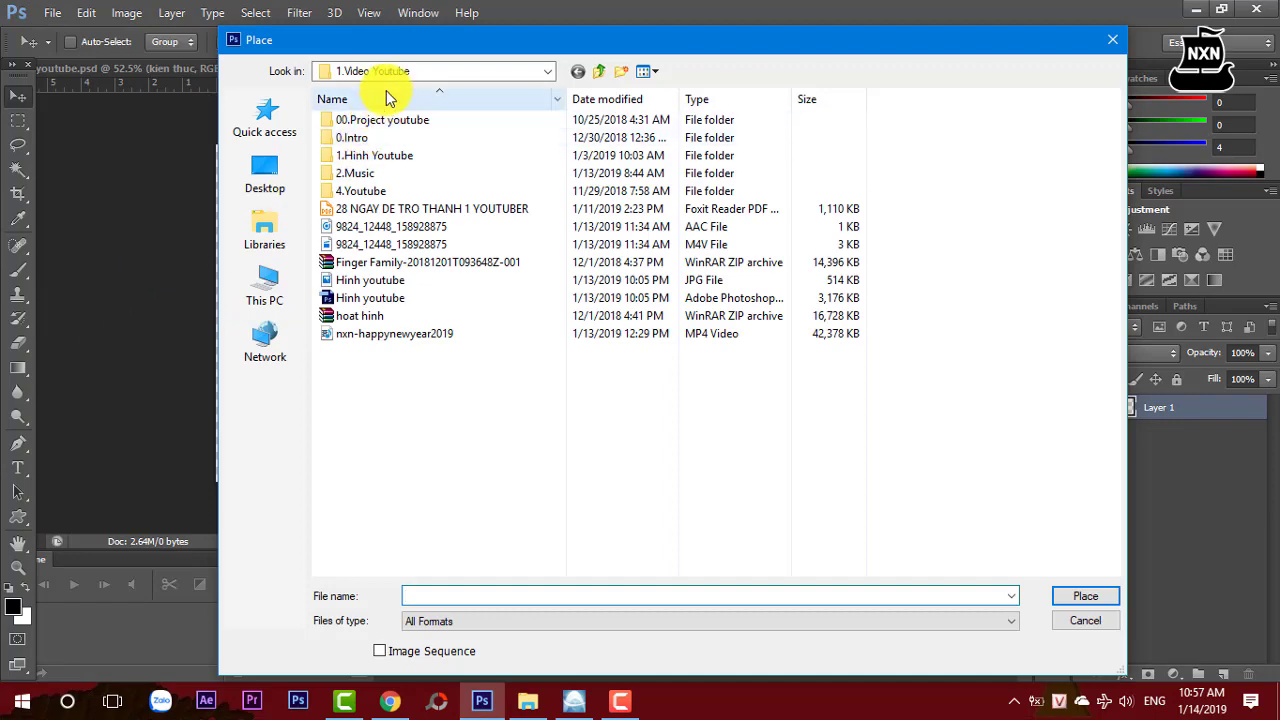
left_click(265, 285)
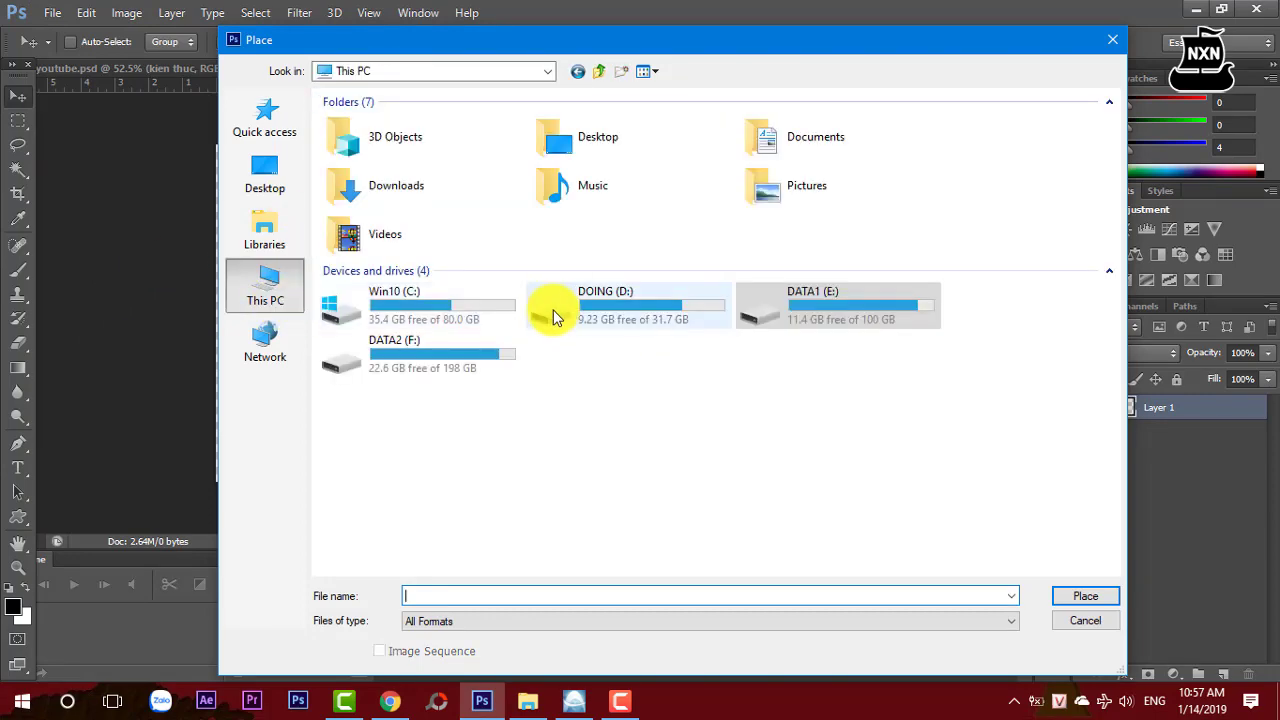
double_click(841, 299)
double_click(650, 289)
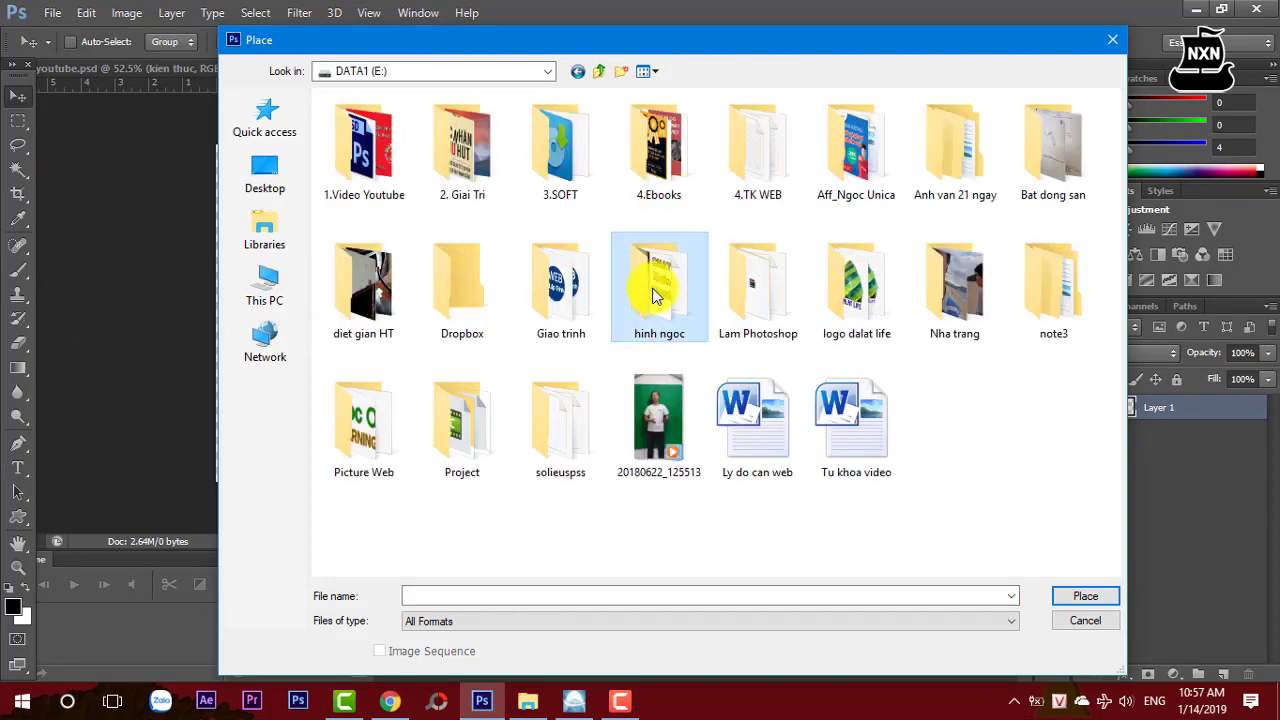
scroll(720, 380, "down", 15)
scroll(725, 385, "up", 5)
scroll(700, 400, "down", 5)
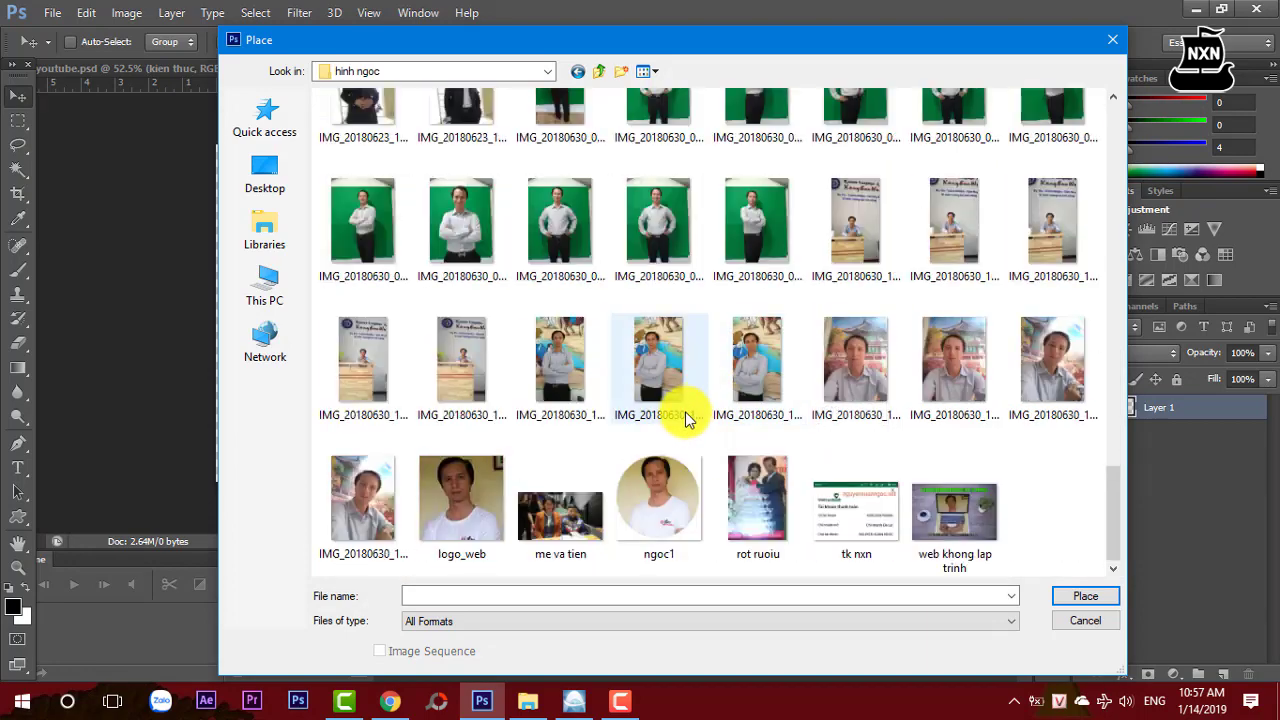
left_click(645, 505)
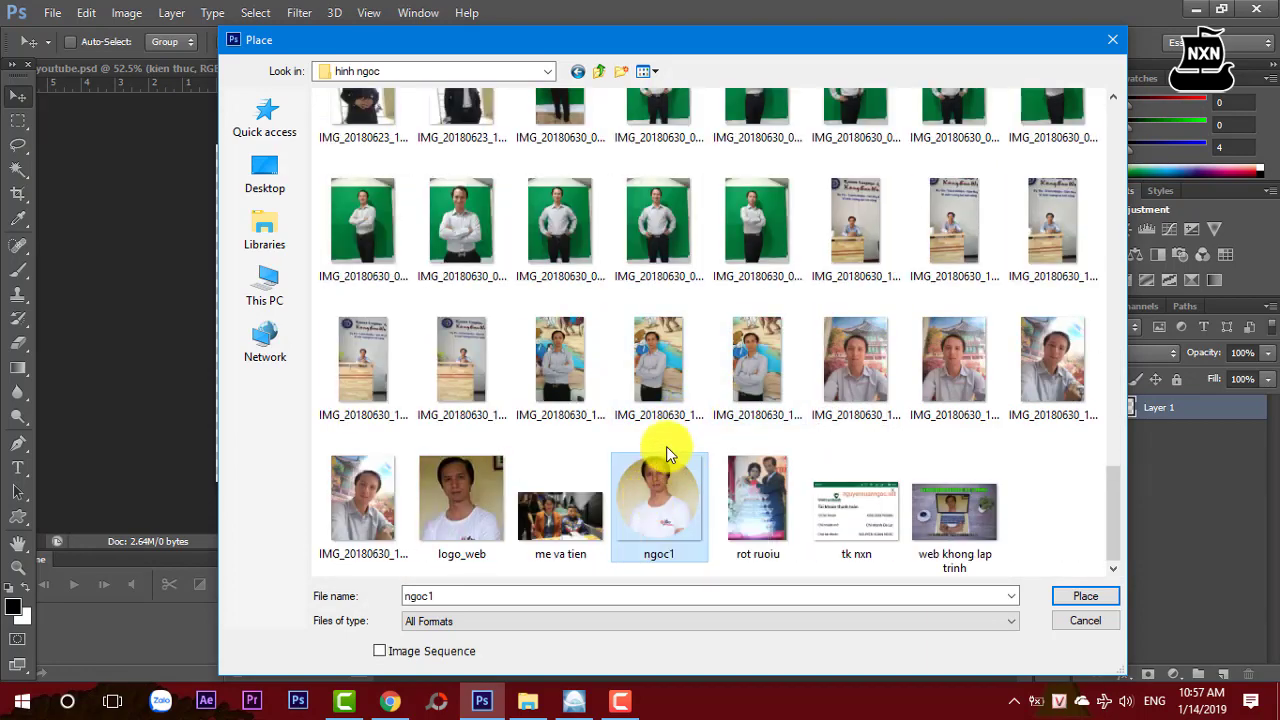
left_click(1070, 596)
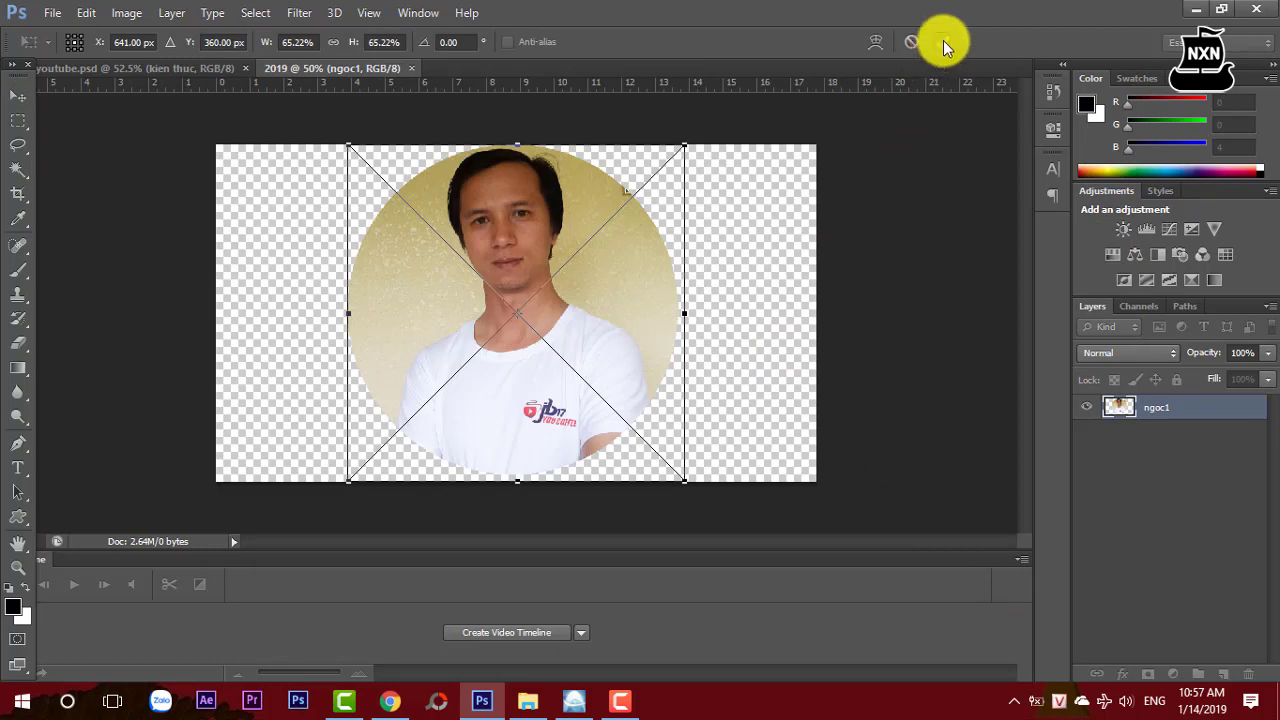
Commit ngoc1, scale it to about 29% and move it top-right.
left_click(943, 42)
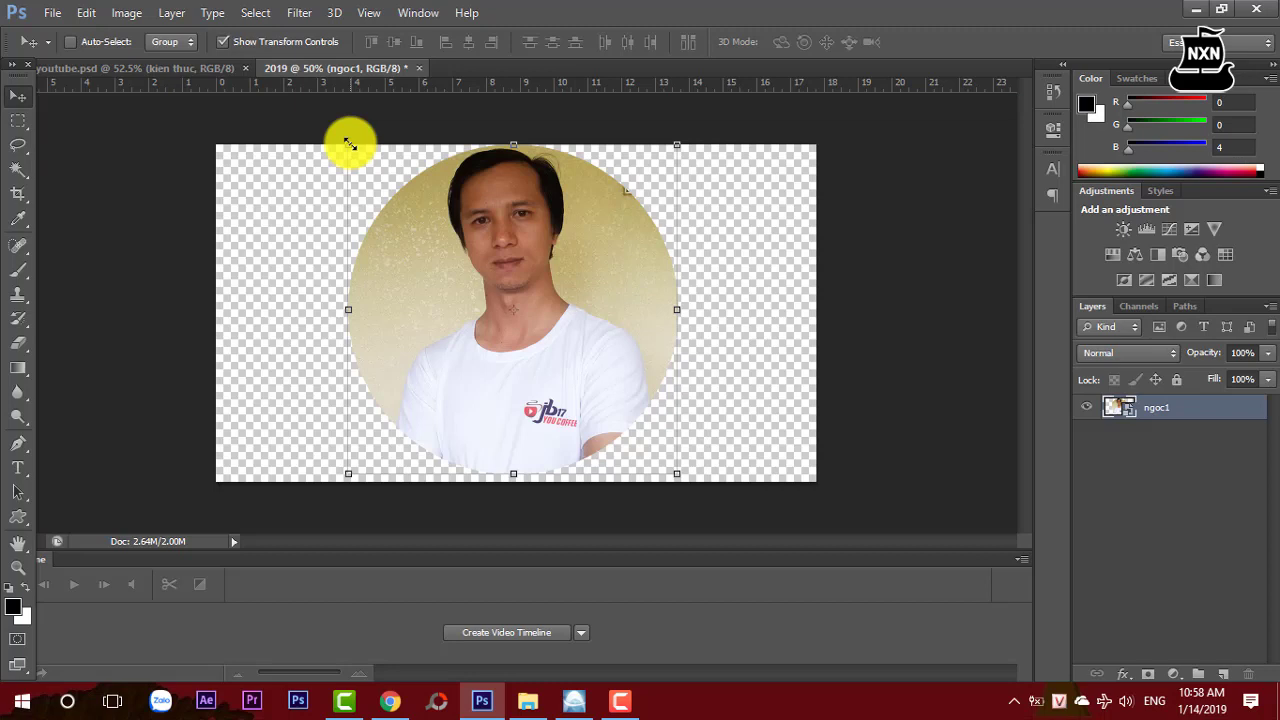
mouse_move(348, 145)
left_mouse_down()
mouse_move(412, 268)
mouse_move(490, 374)
left_mouse_up()
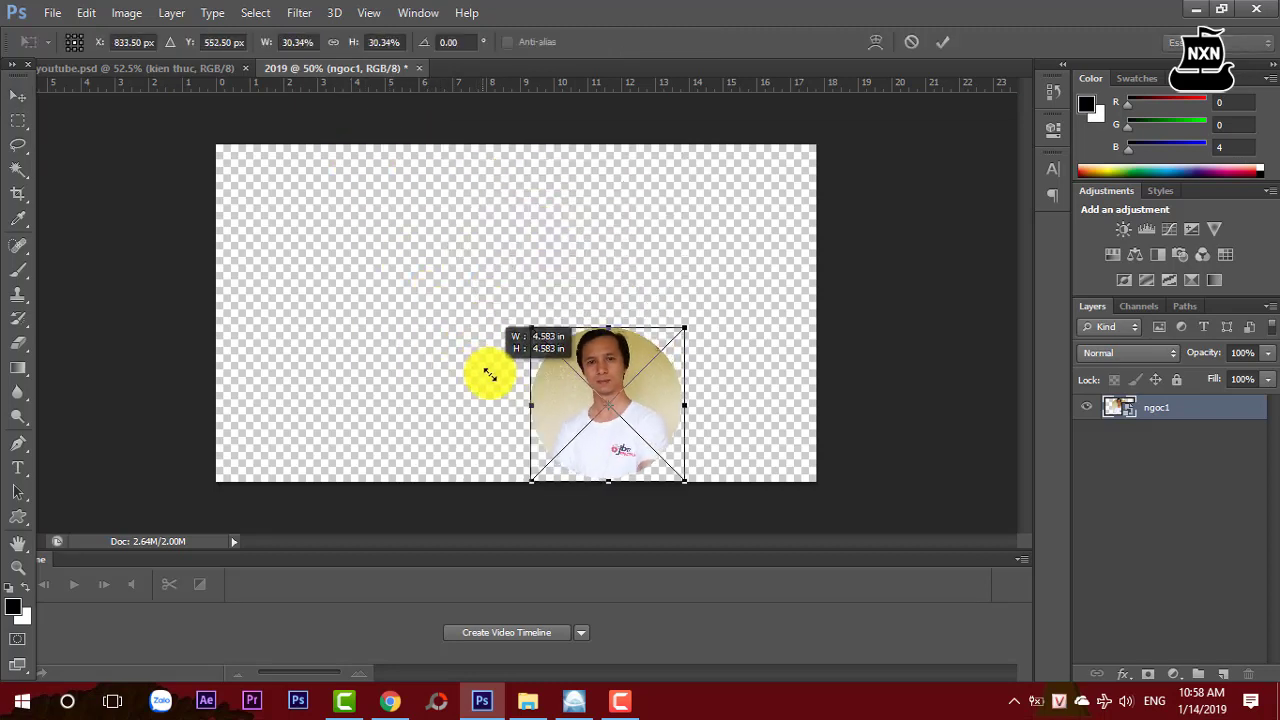
left_click_drag(490, 374, 493, 371)
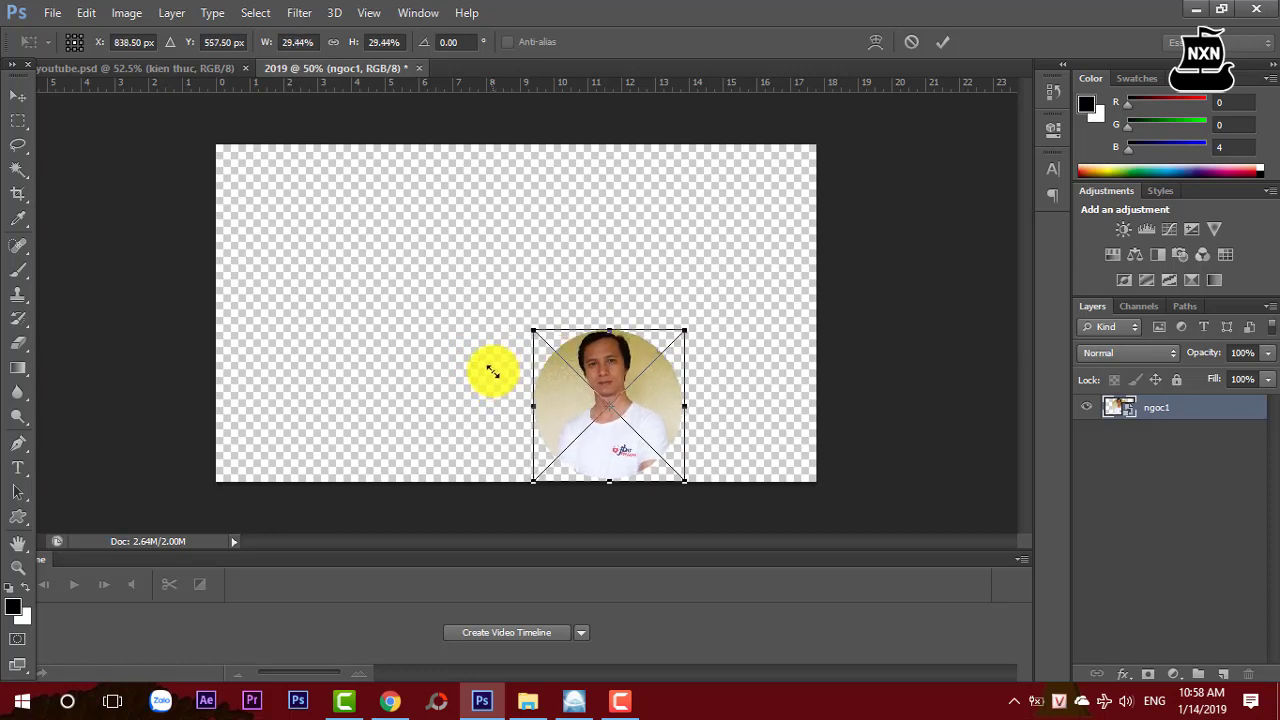
left_click(942, 40)
left_click_drag(677, 420, 796, 216)
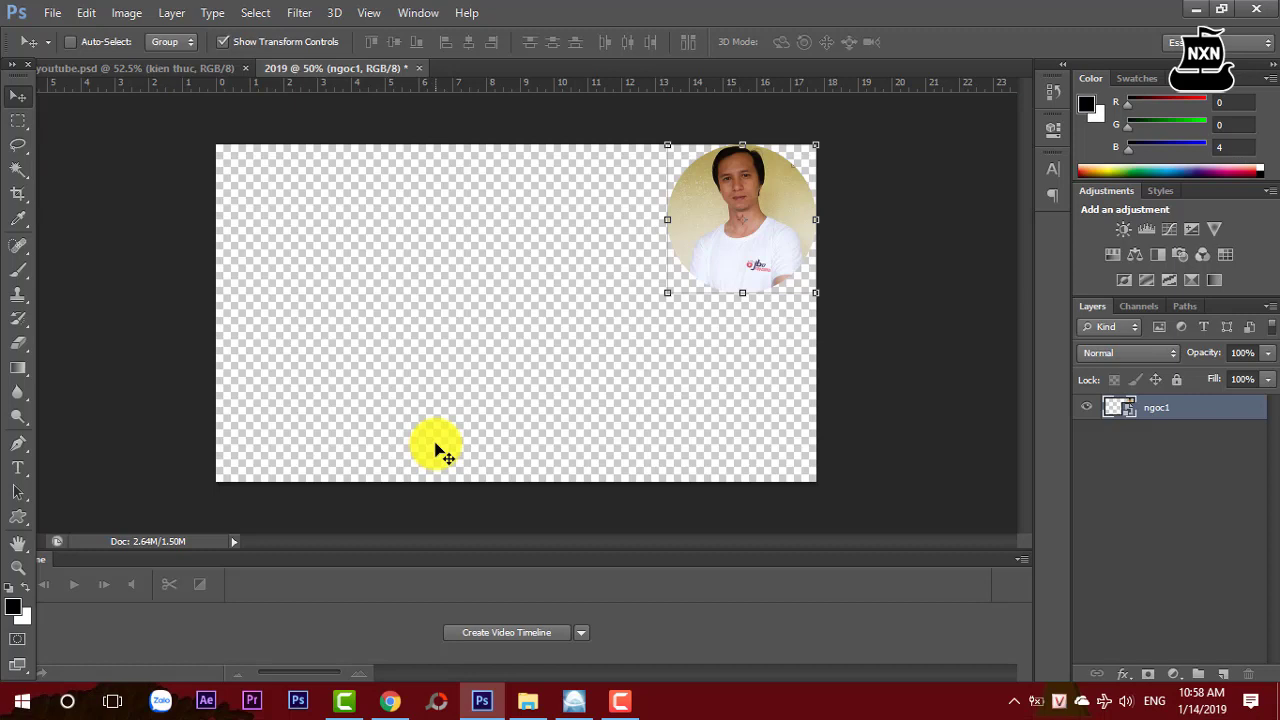
left_click(390, 700)
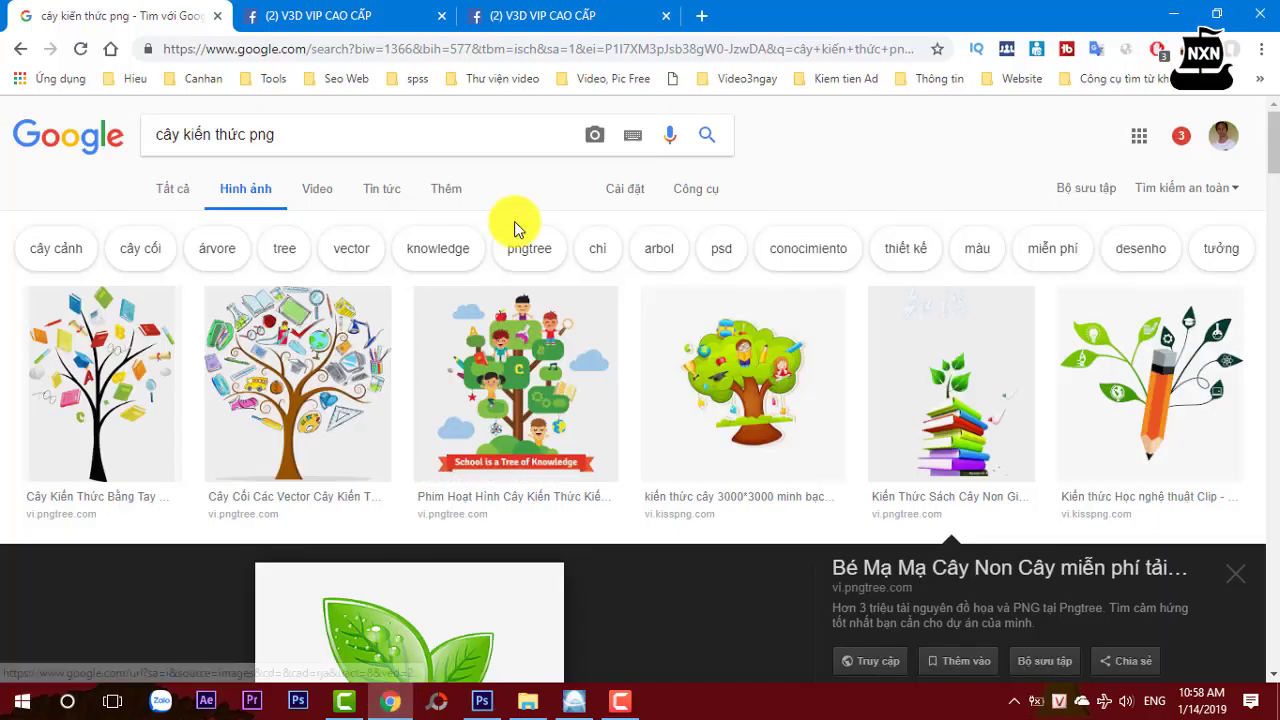
Search Google for 'youtube' in a new Chrome tab.
left_click(702, 15)
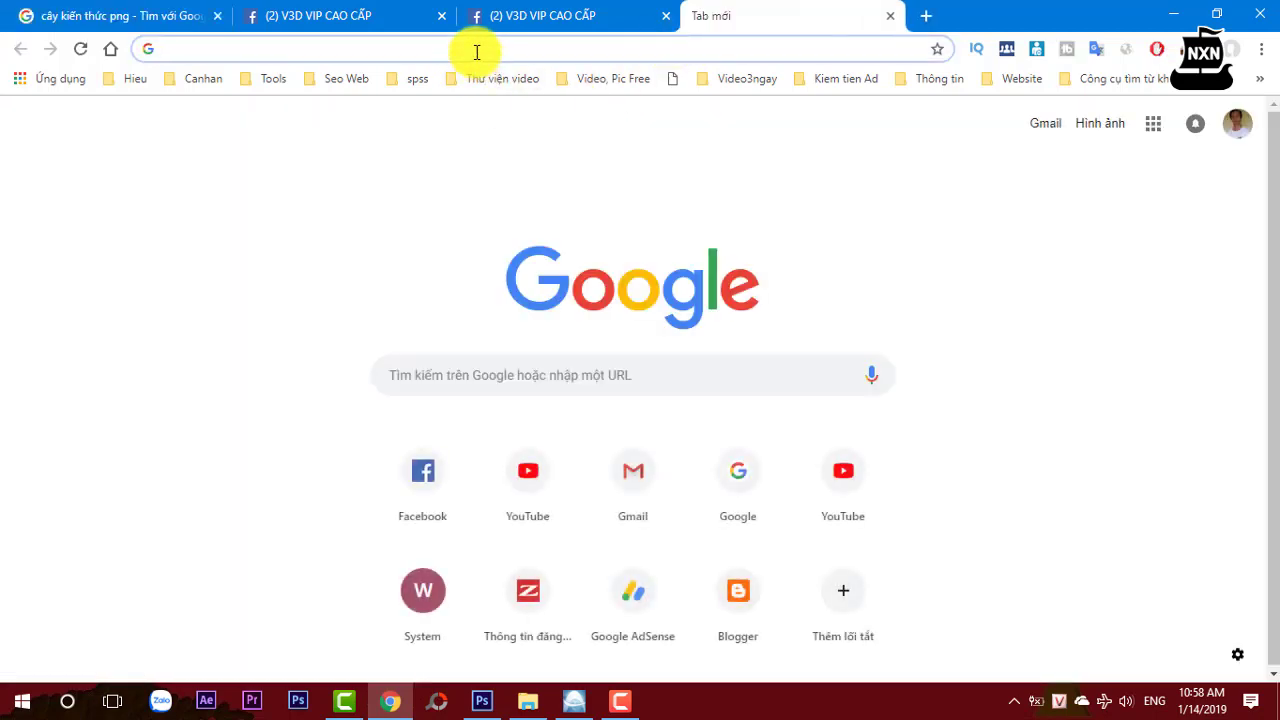
type("google.com")
key("Return")
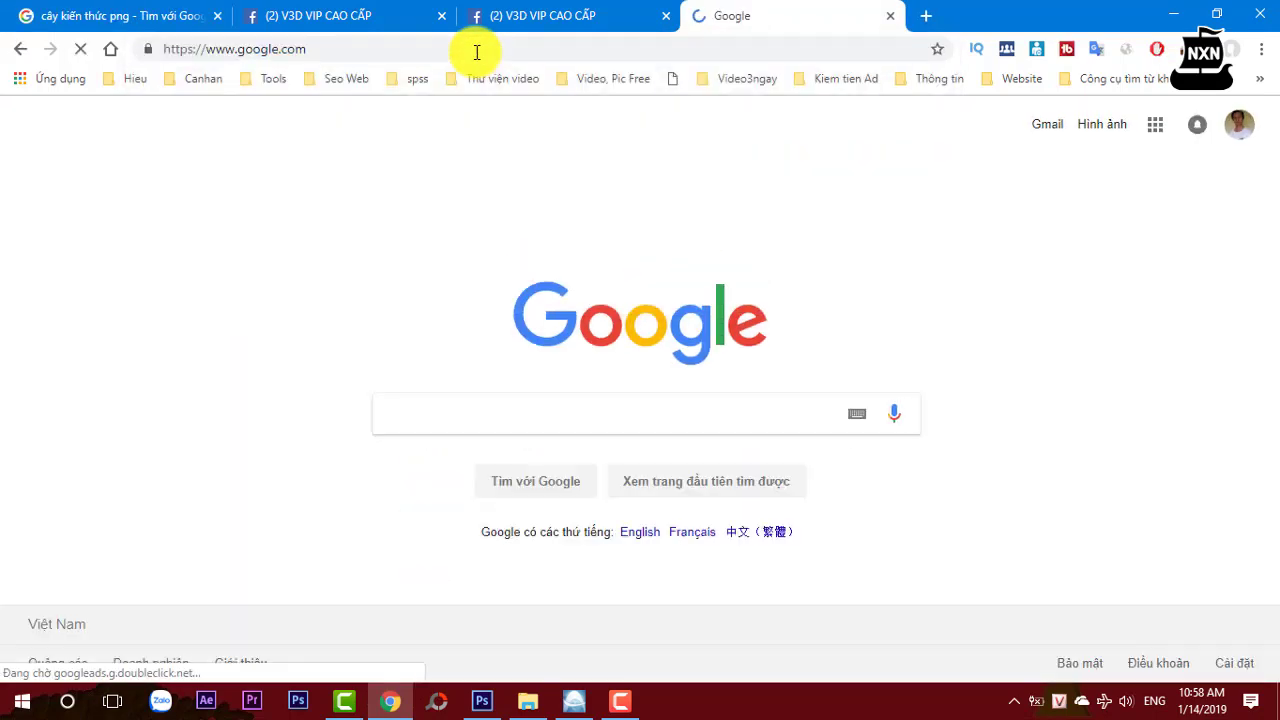
type("you")
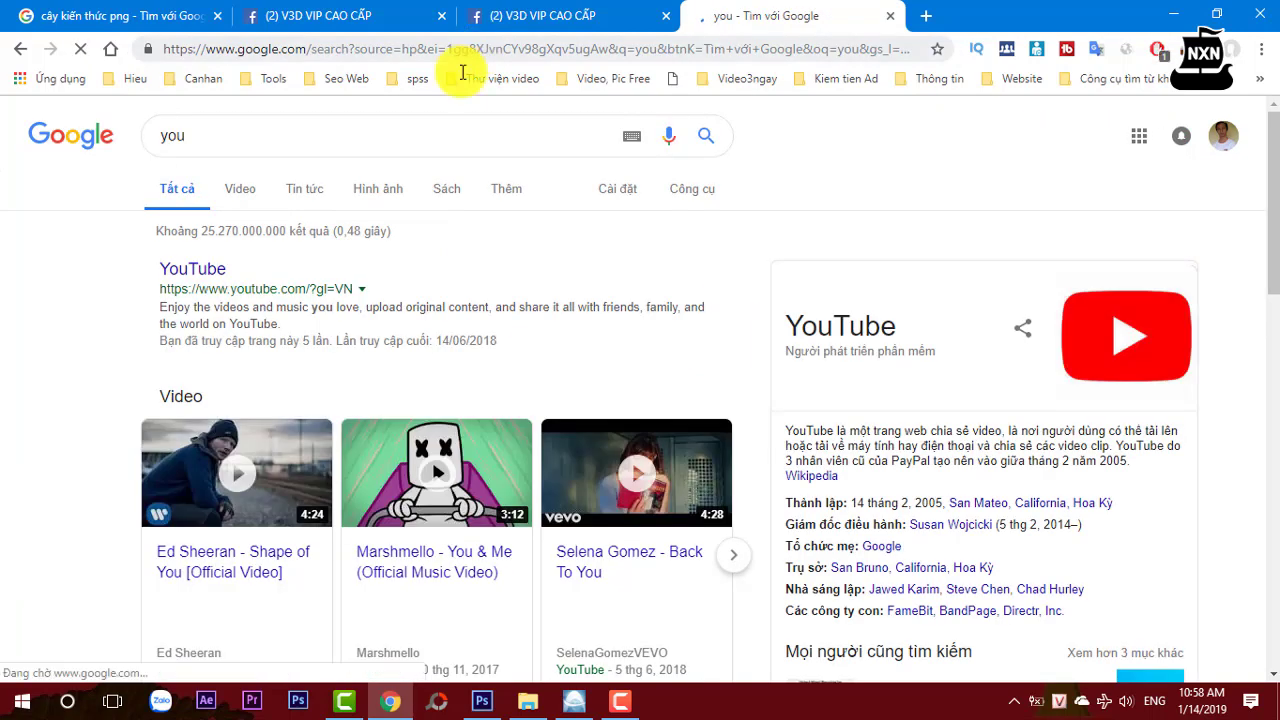
left_click(239, 138)
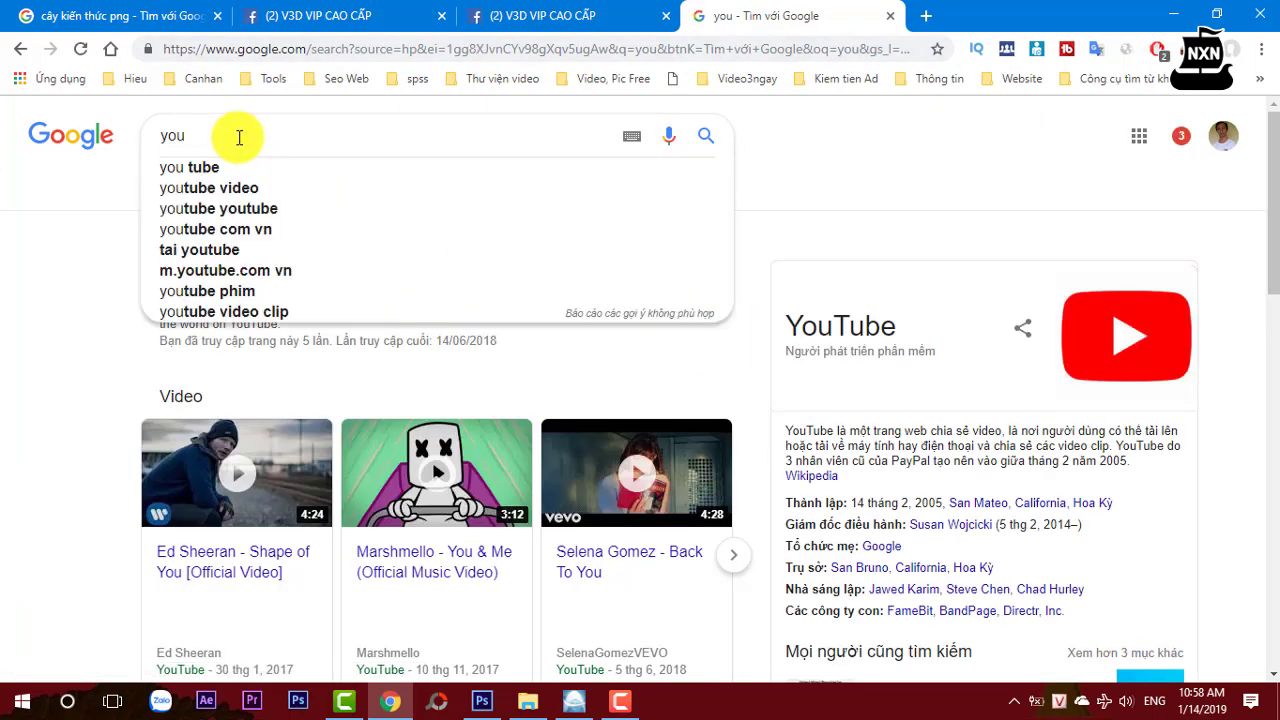
left_click(223, 167)
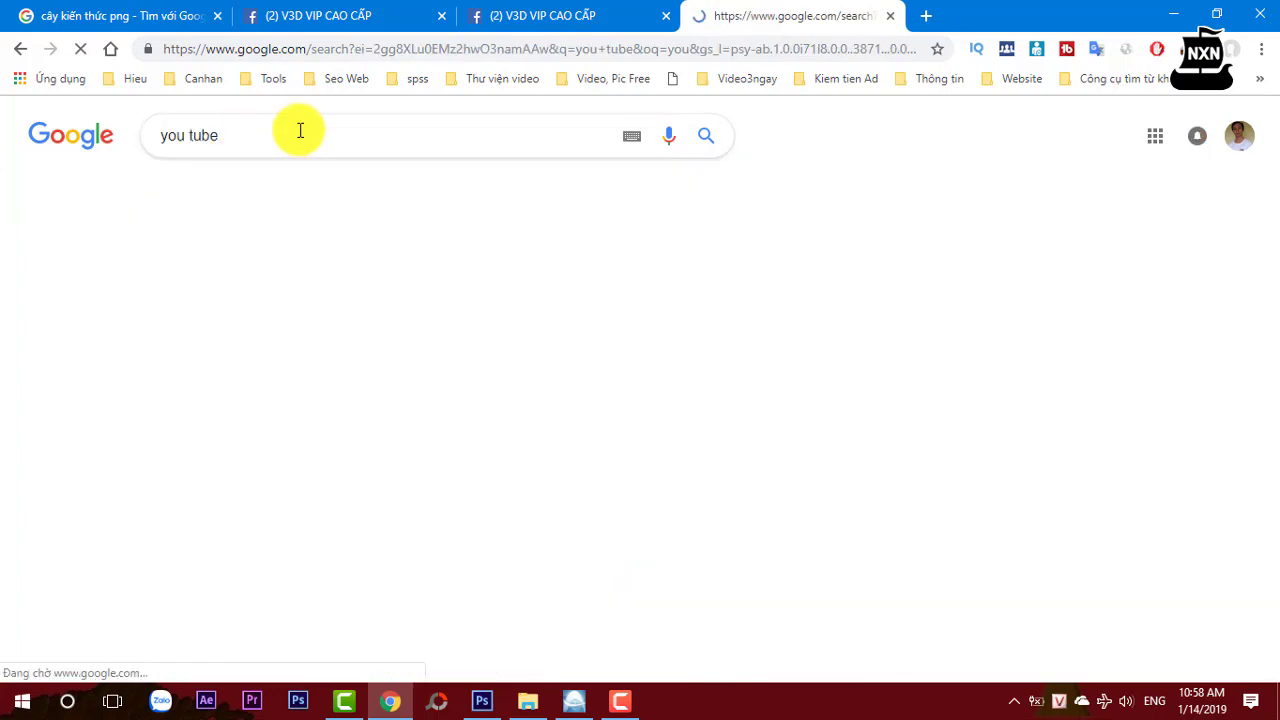
left_click(193, 138)
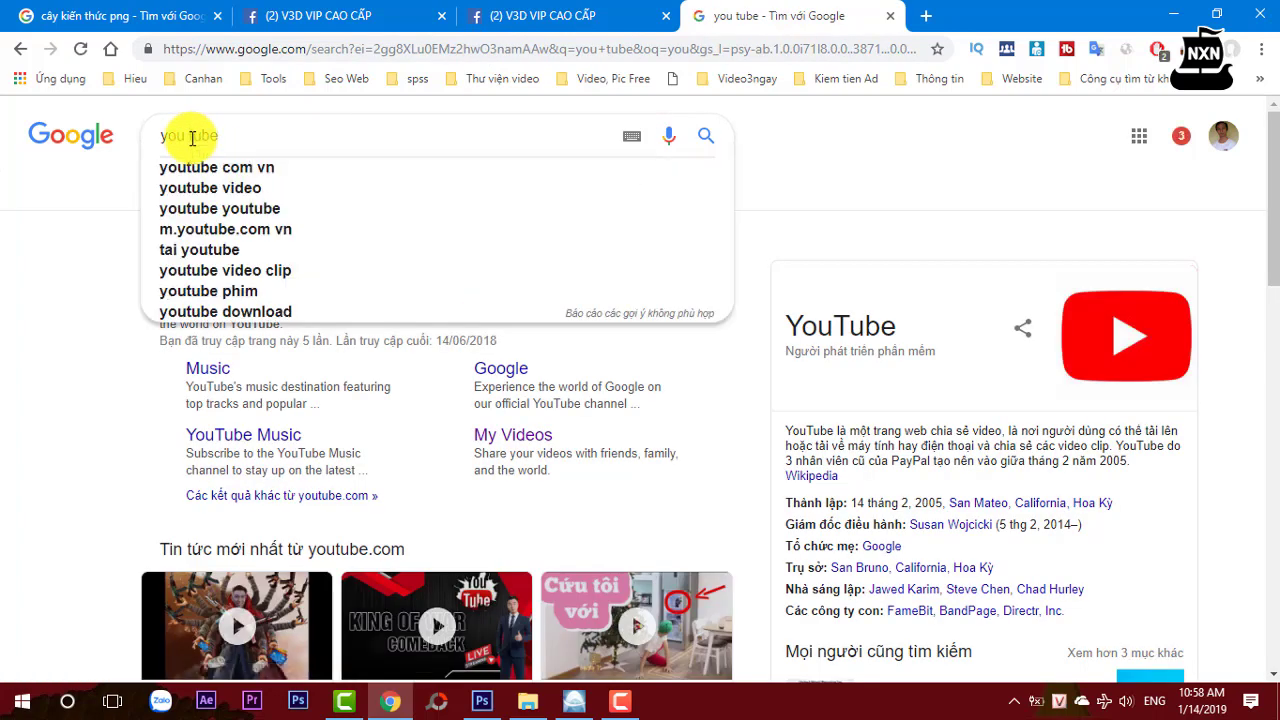
key("BackSpace")
key("Return")
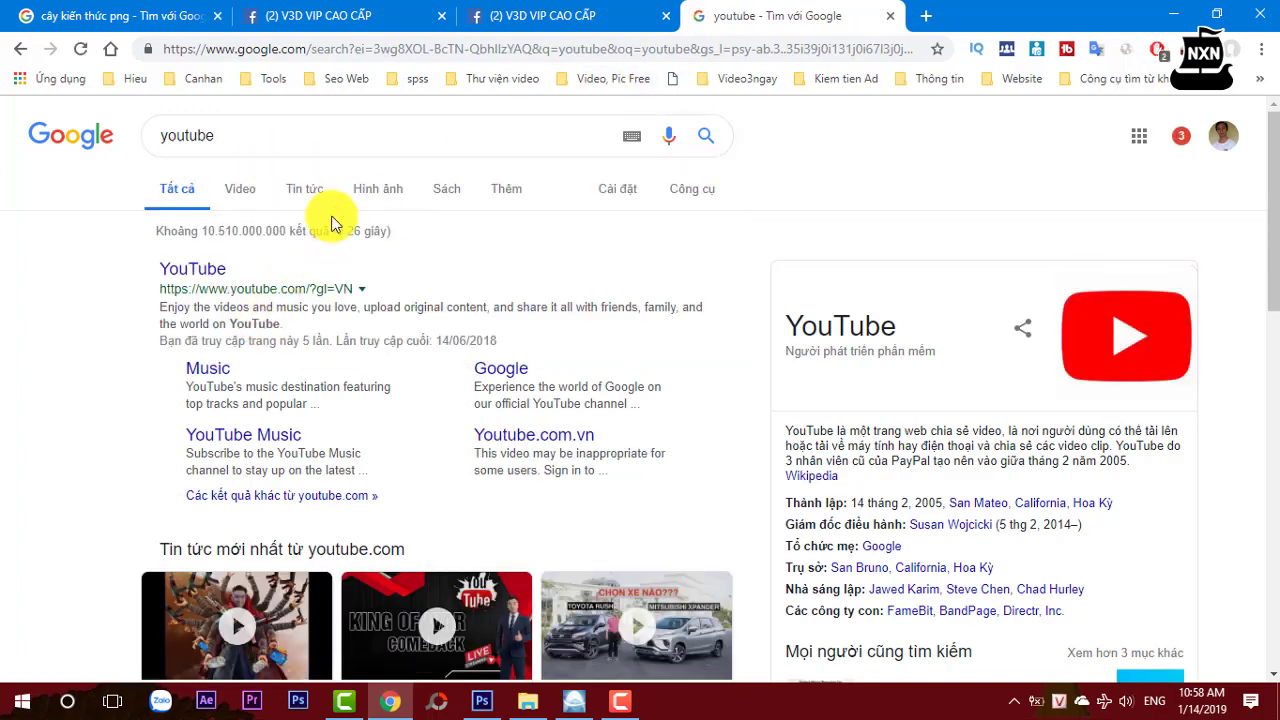
Filter the image results to an exact size of 1280×720.
left_click(358, 190)
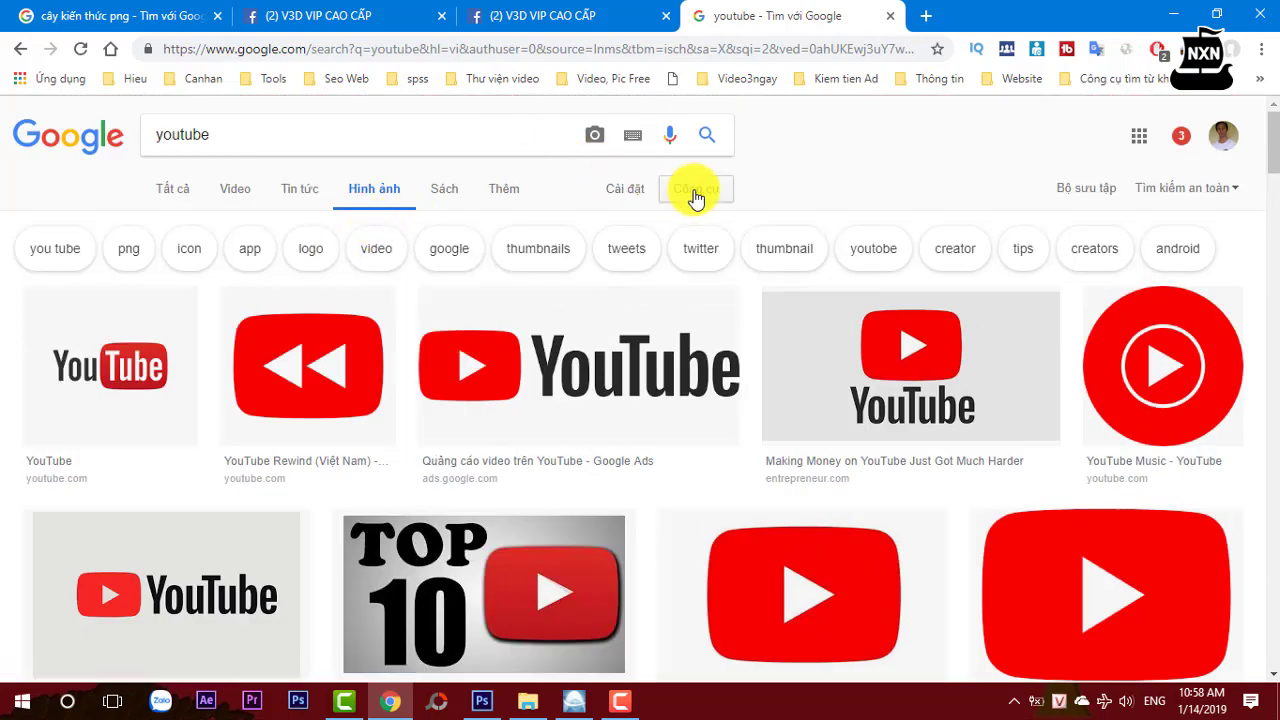
left_click(696, 195)
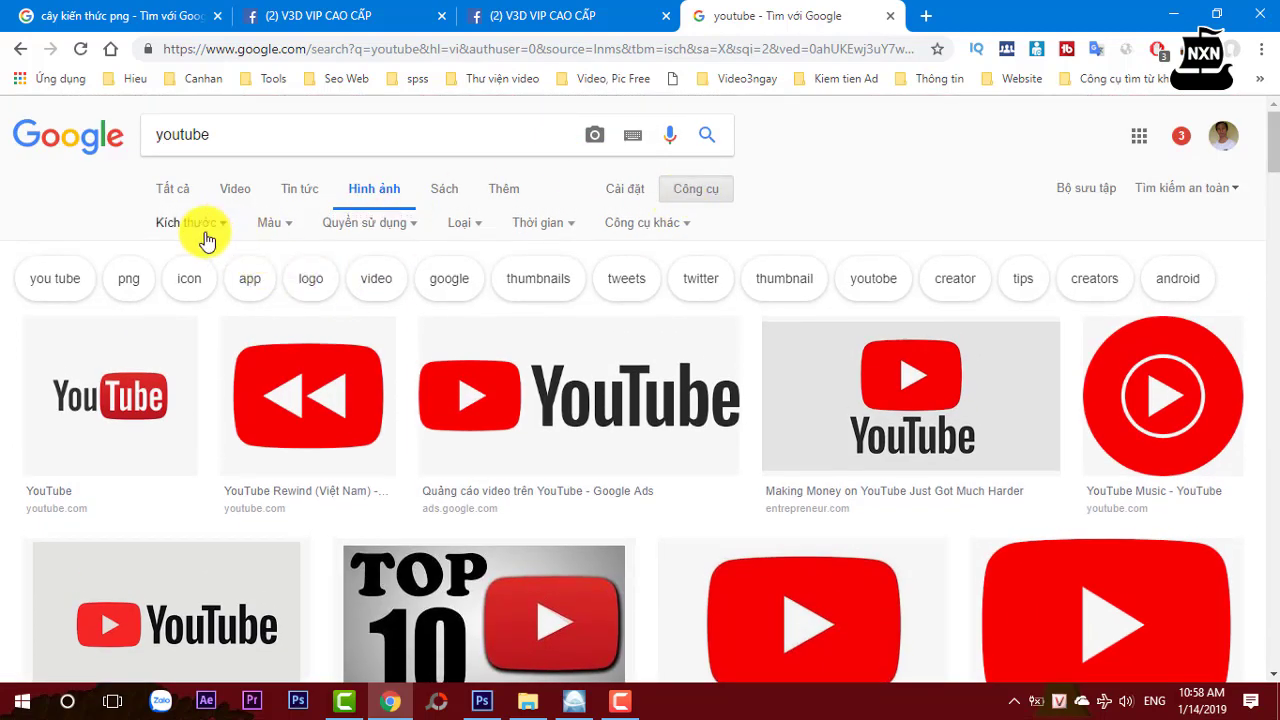
left_click(200, 225)
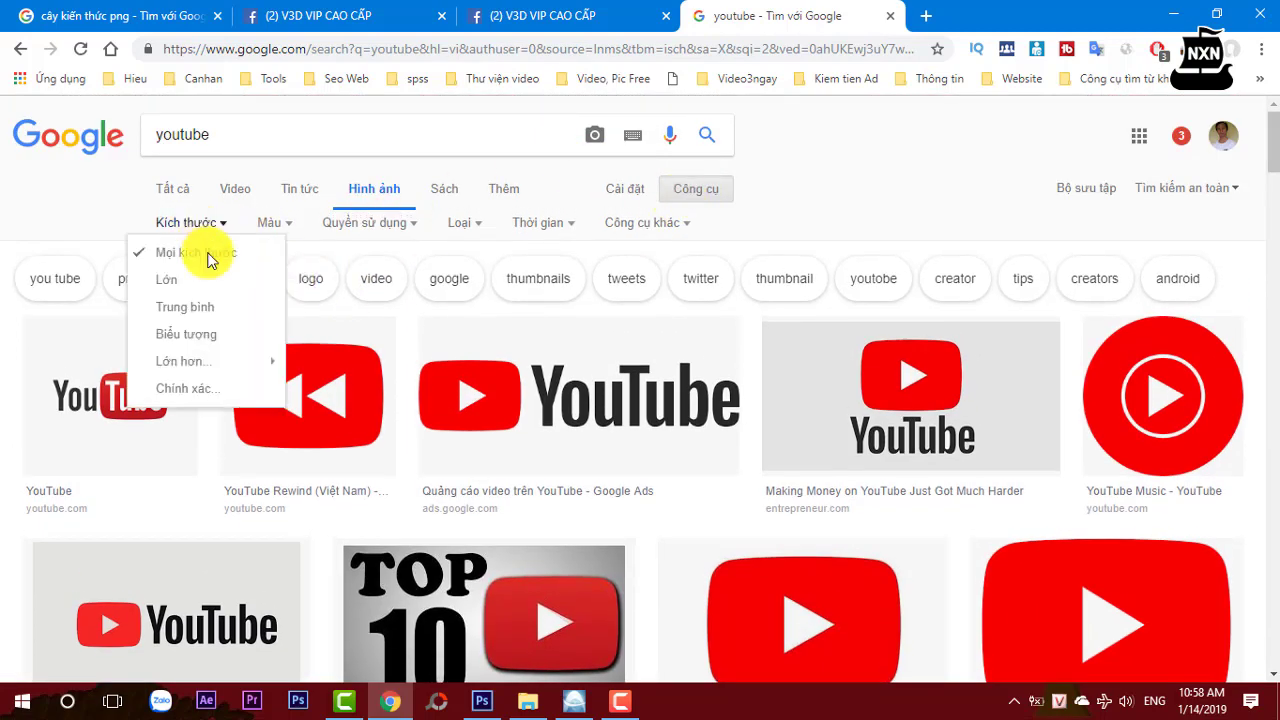
left_click(190, 390)
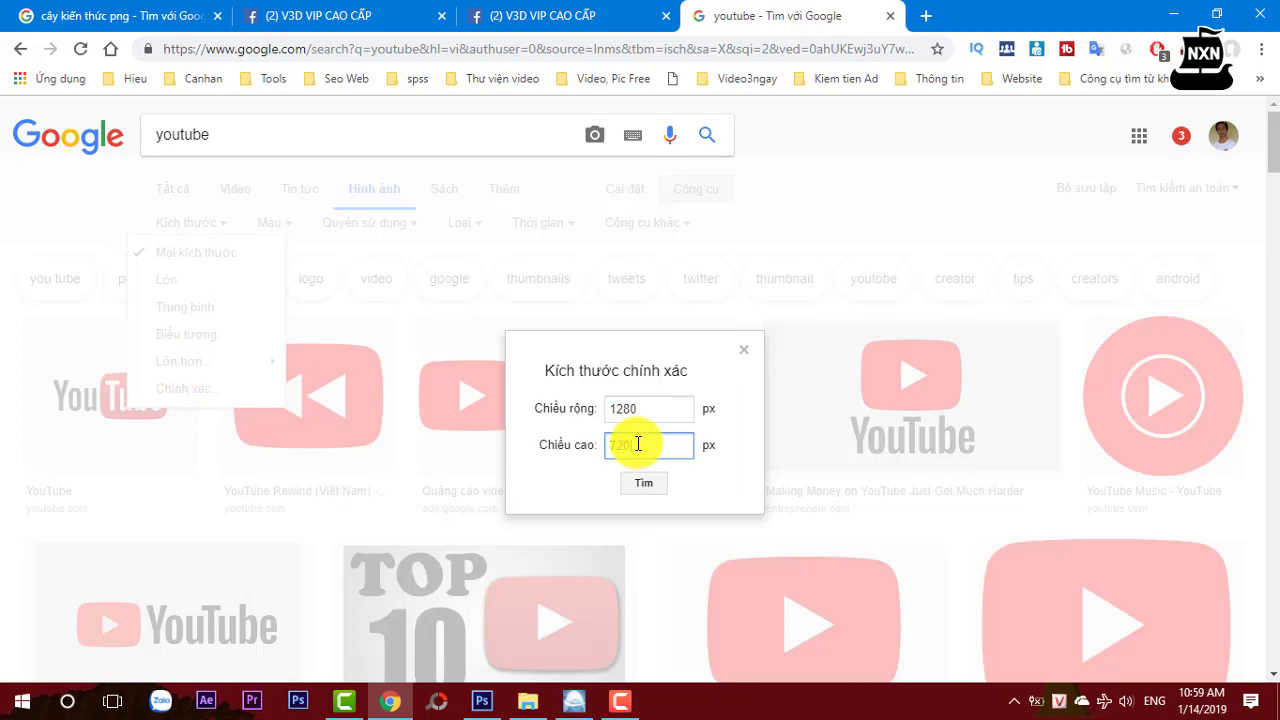
key("Return")
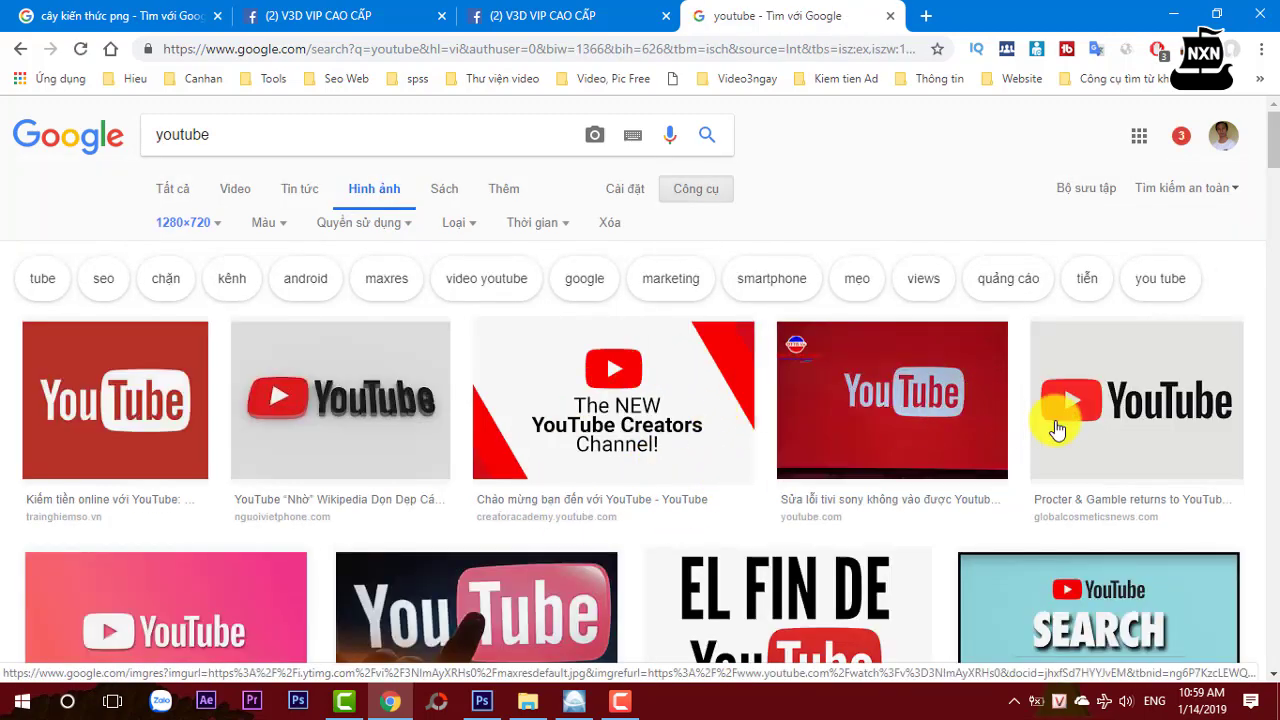
Find the red Awesome Tube image, open its preview and copy it.
scroll(1057, 430, "down", 3)
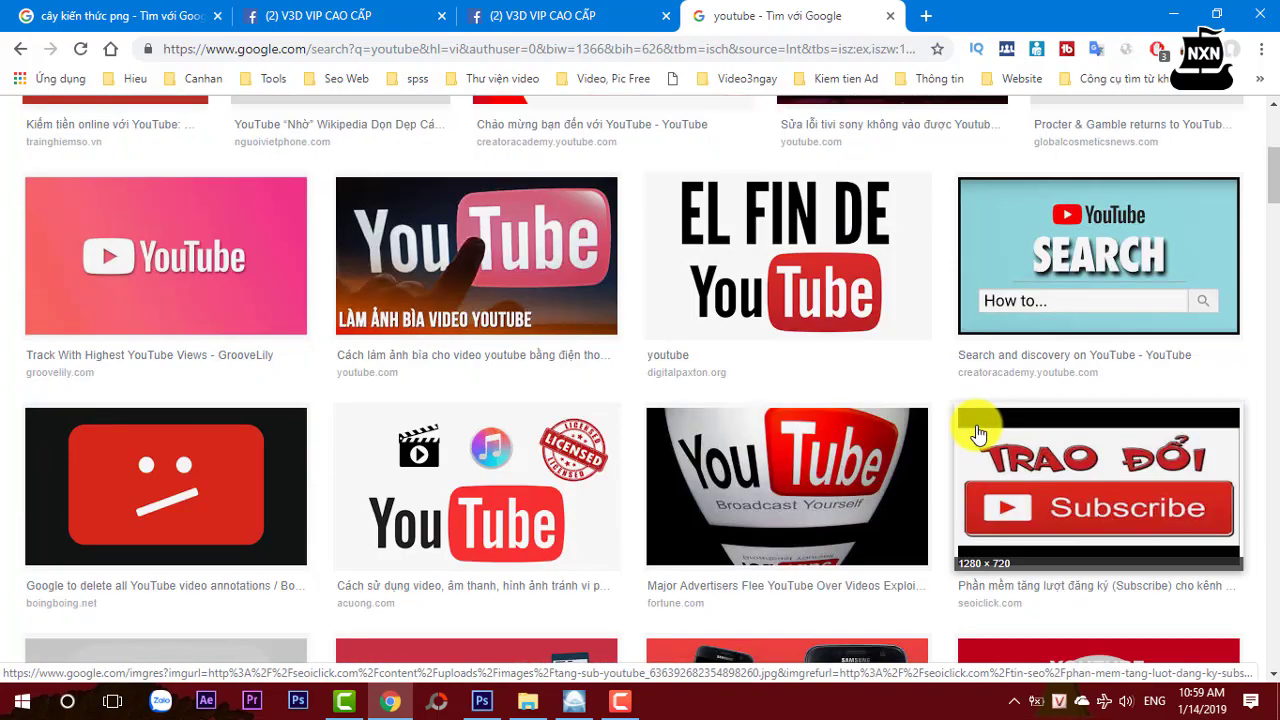
scroll(814, 449, "down", 3)
scroll(810, 452, "down", 3)
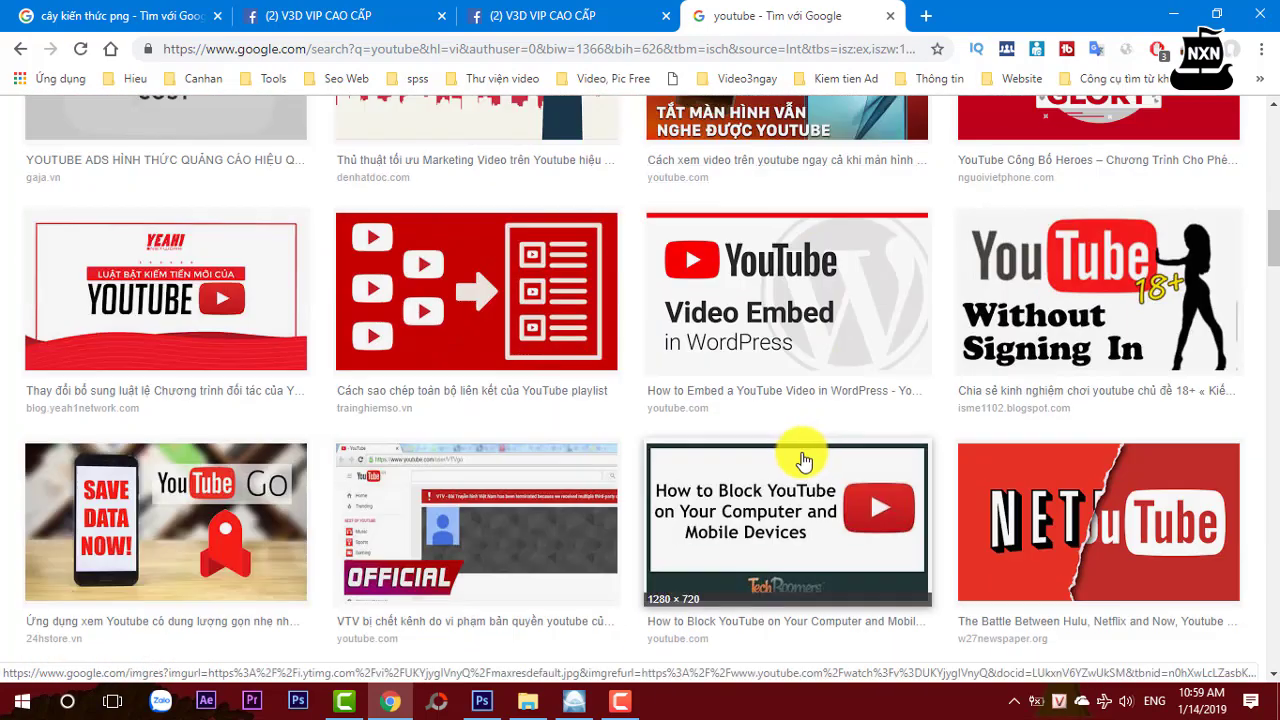
scroll(802, 462, "down", 3)
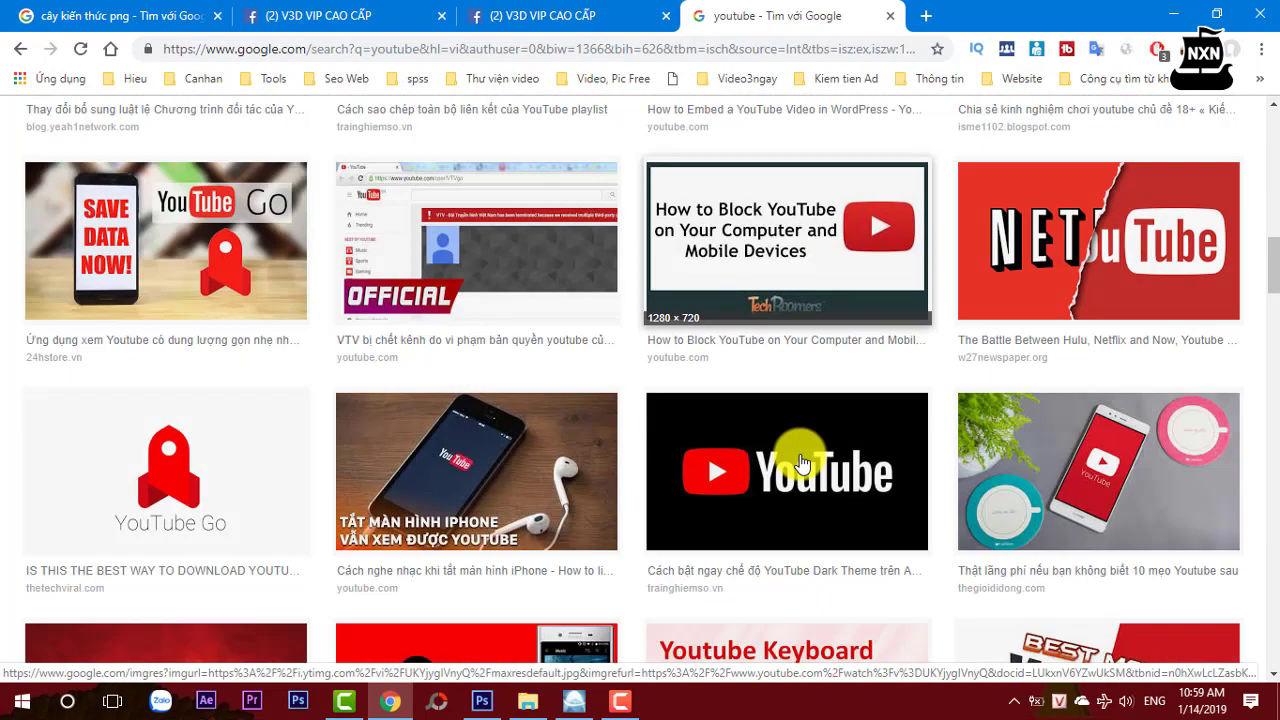
scroll(802, 462, "down", 2)
scroll(802, 462, "down", 3)
scroll(800, 462, "down", 3)
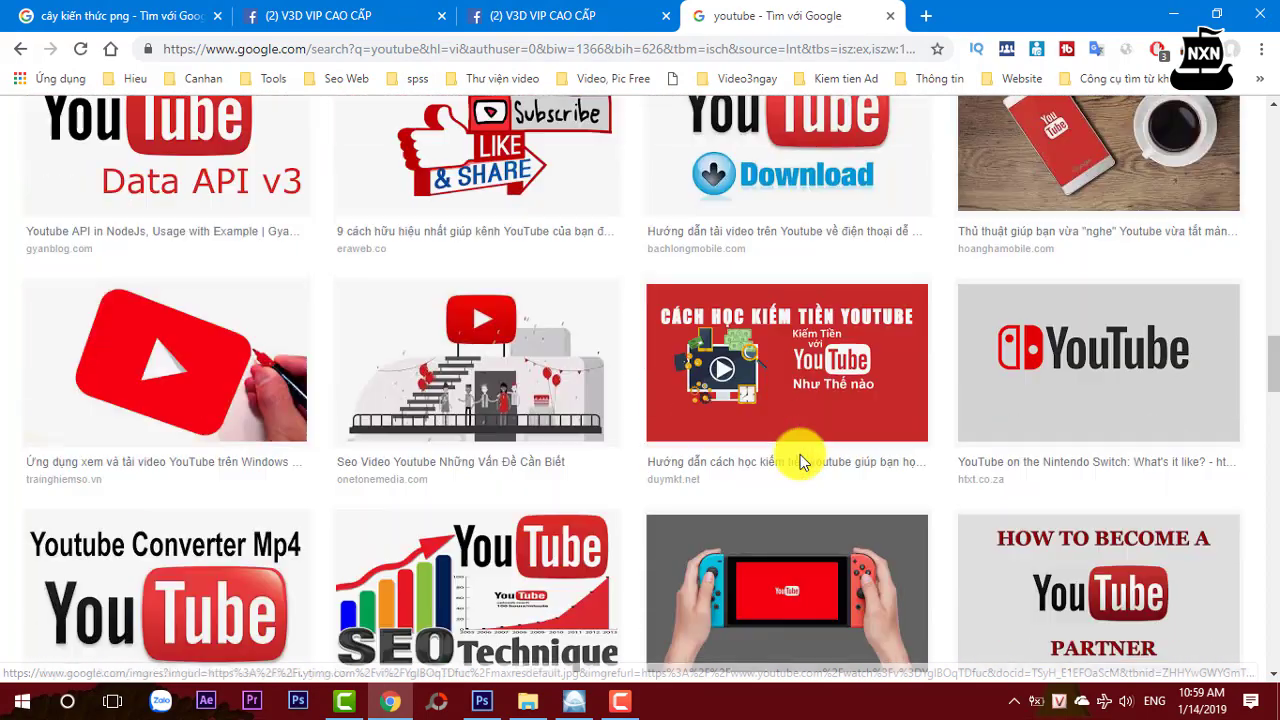
scroll(800, 457, "down", 2)
scroll(780, 300, "down", 3)
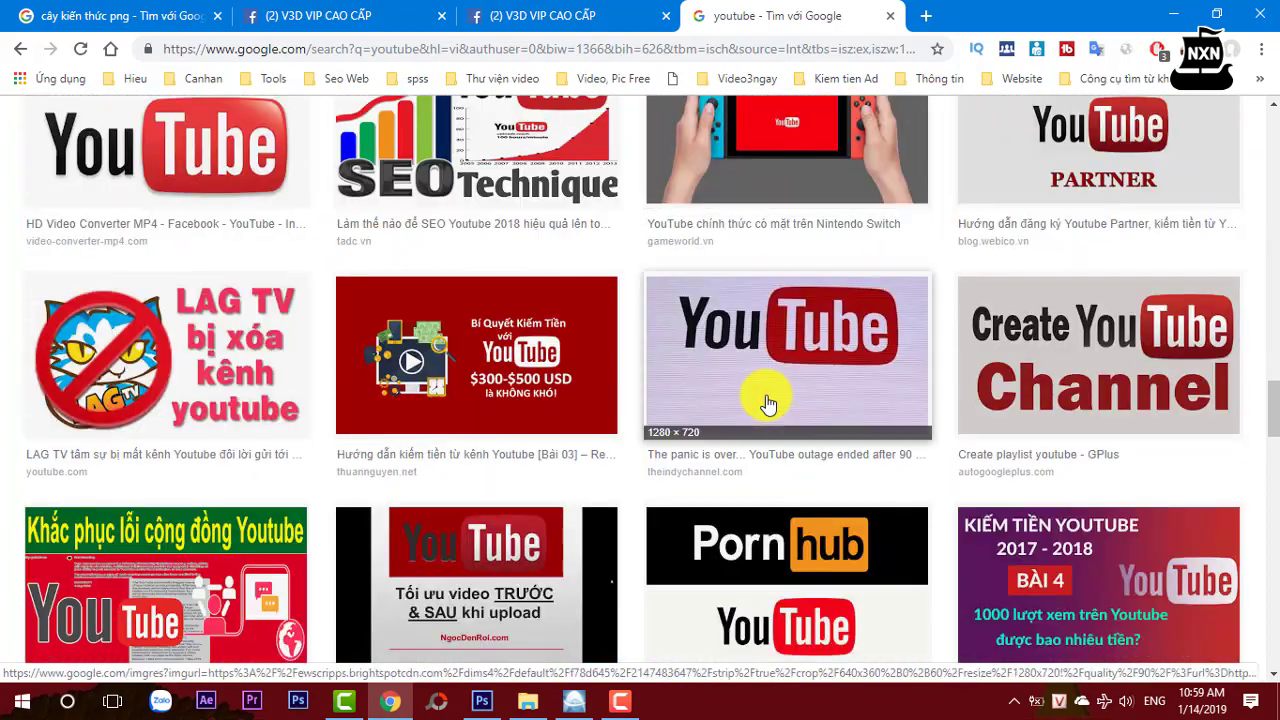
scroll(766, 400, "down", 3)
scroll(766, 400, "down", 1)
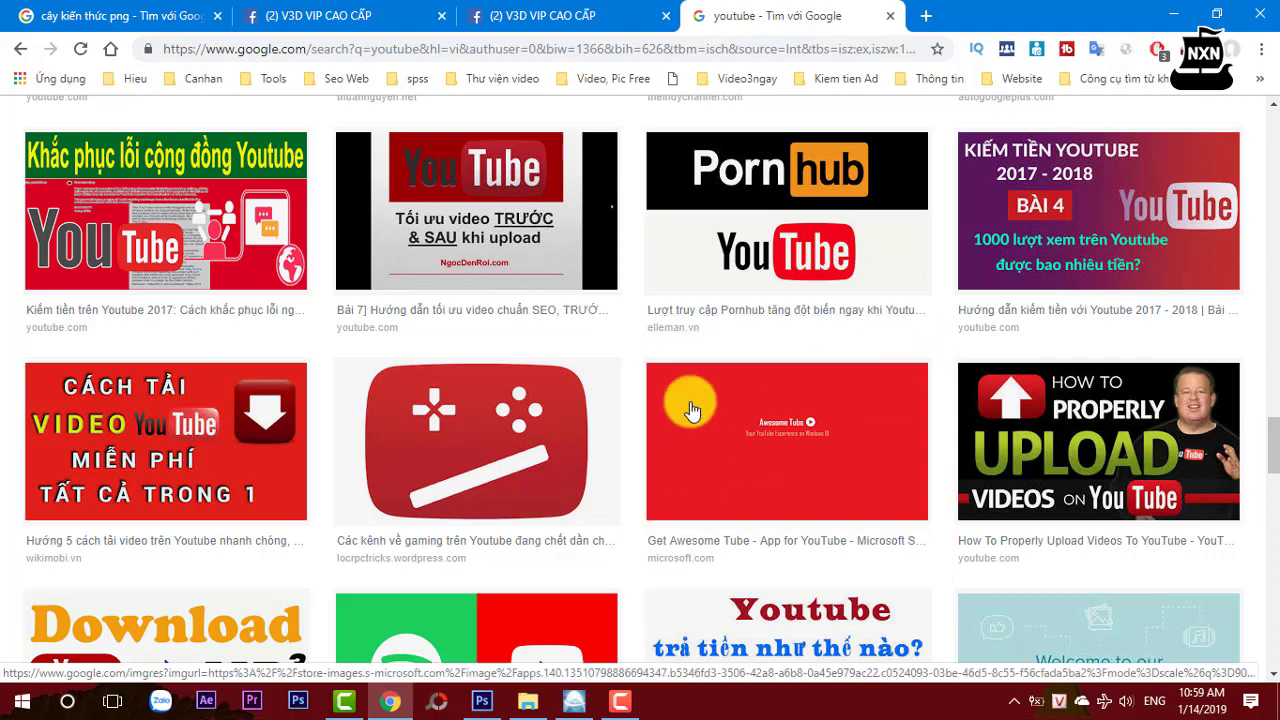
left_click(758, 438)
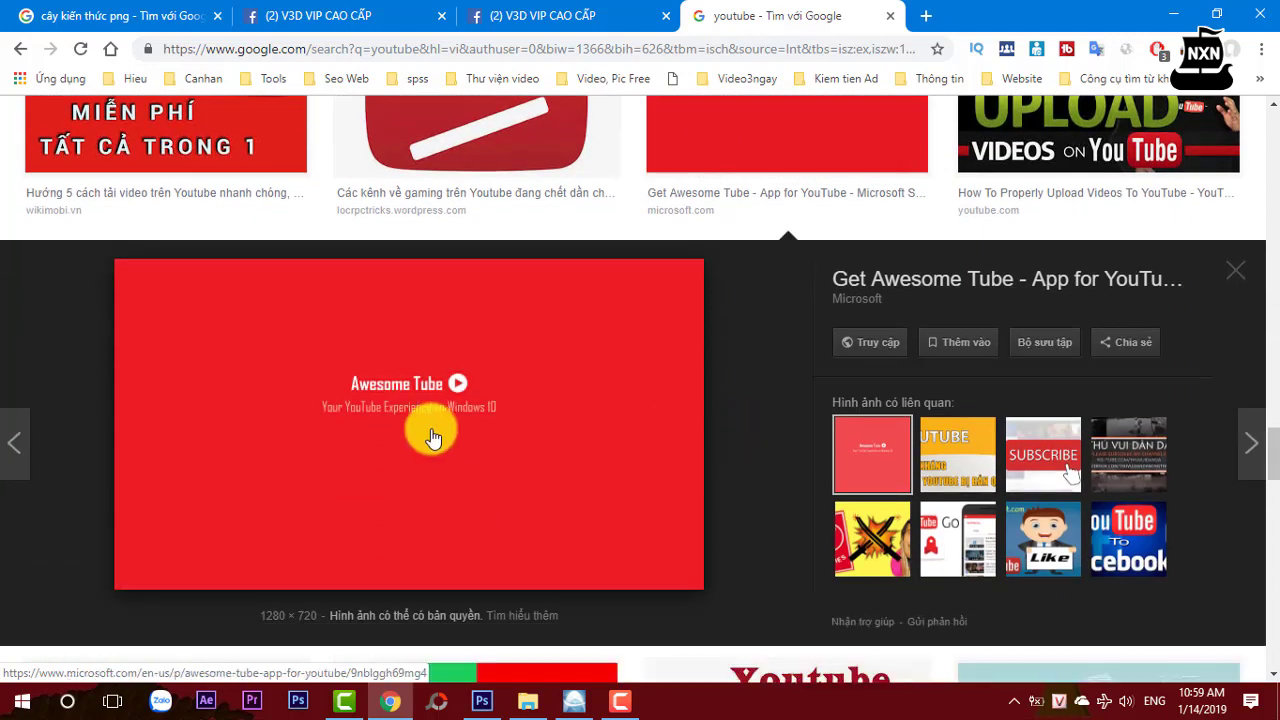
right_click(535, 408)
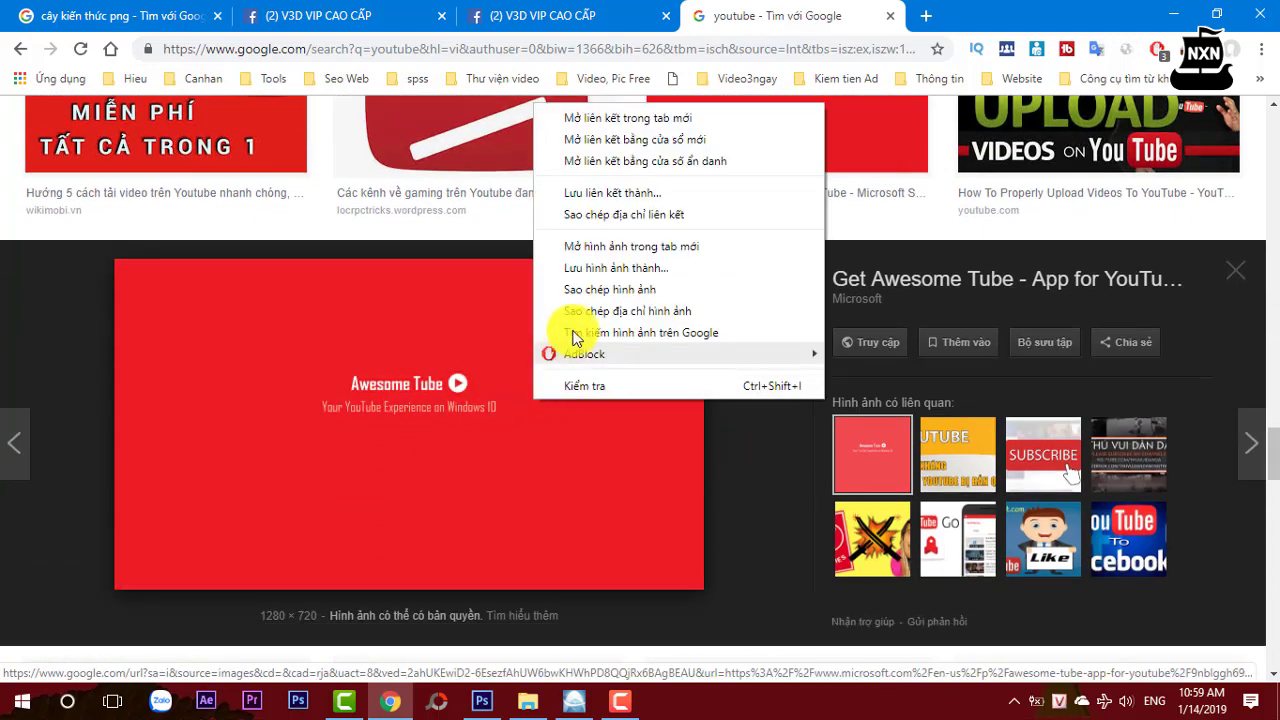
left_click(590, 297)
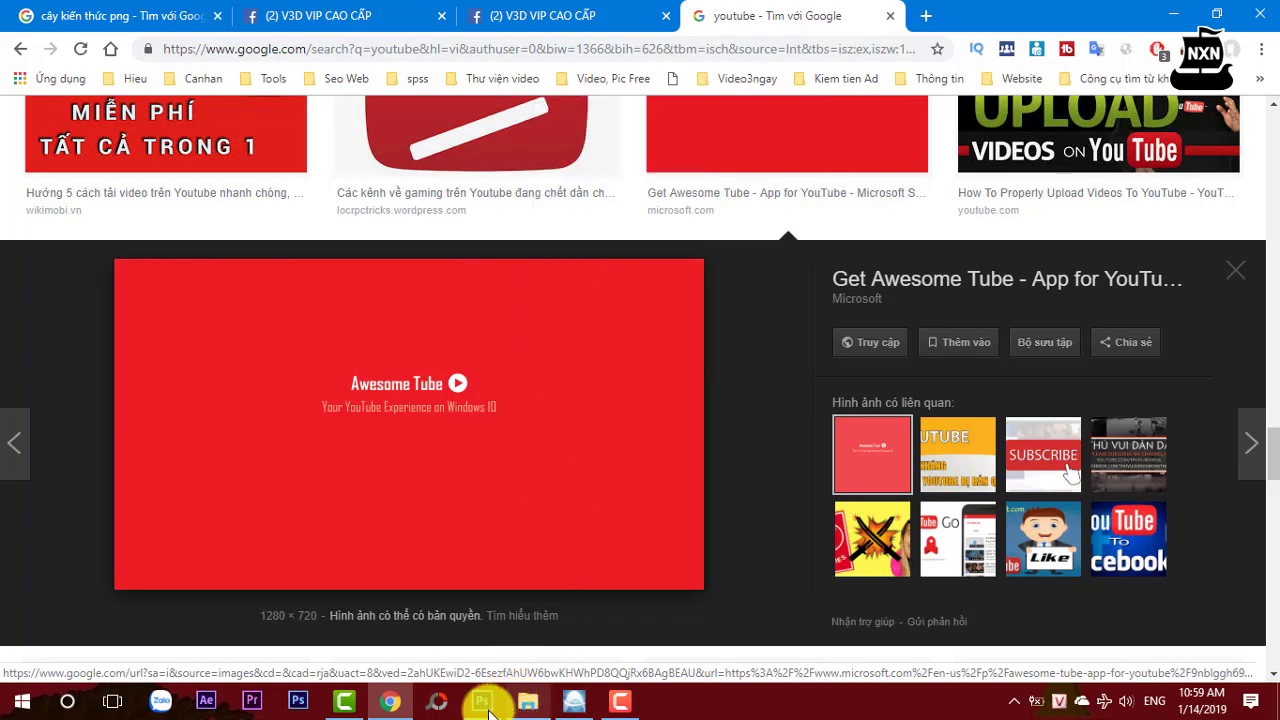
Paste the Awesome Tube image into 2019 as Layer 1 and move ngoc1 above it.
left_click(480, 703)
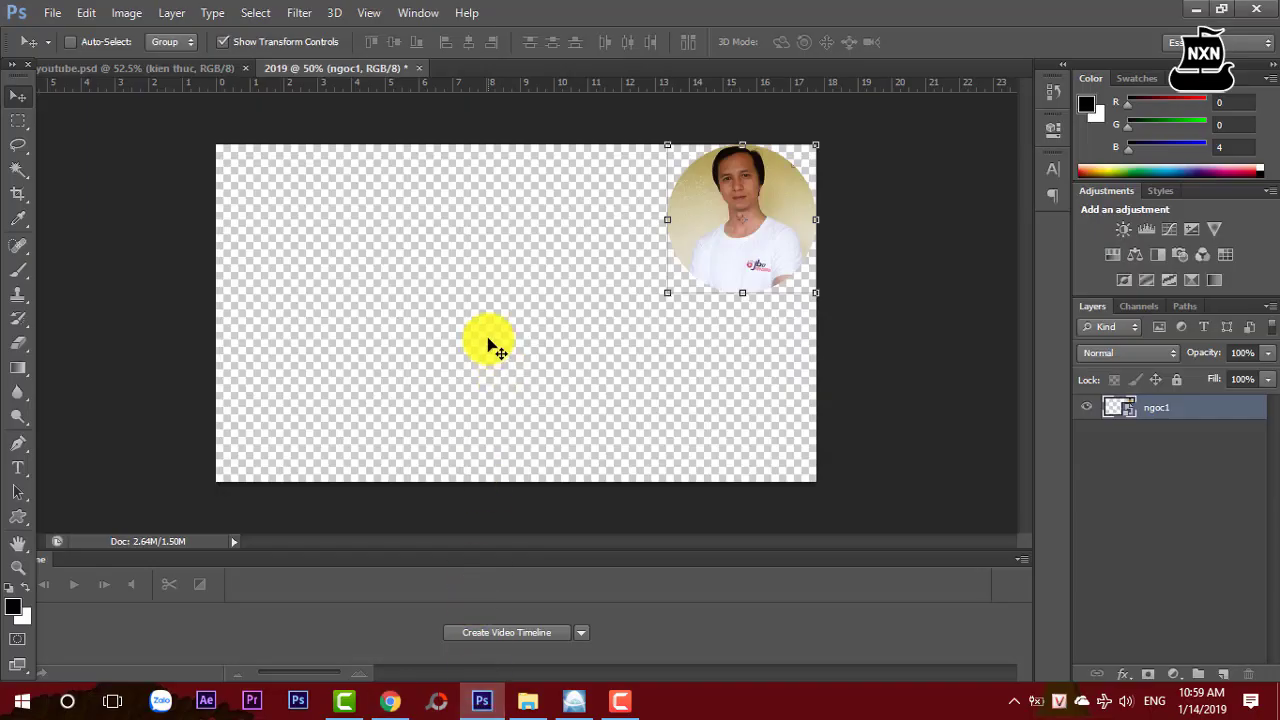
key("ctrl+v")
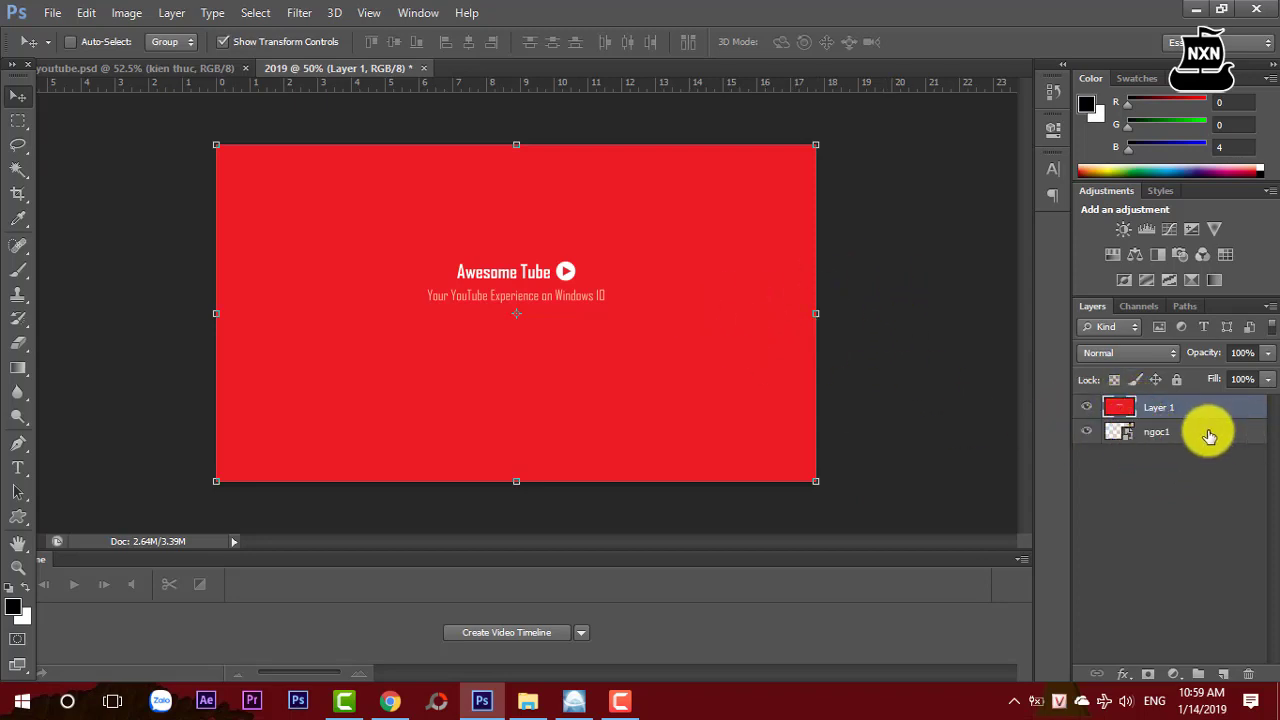
left_click(1172, 436)
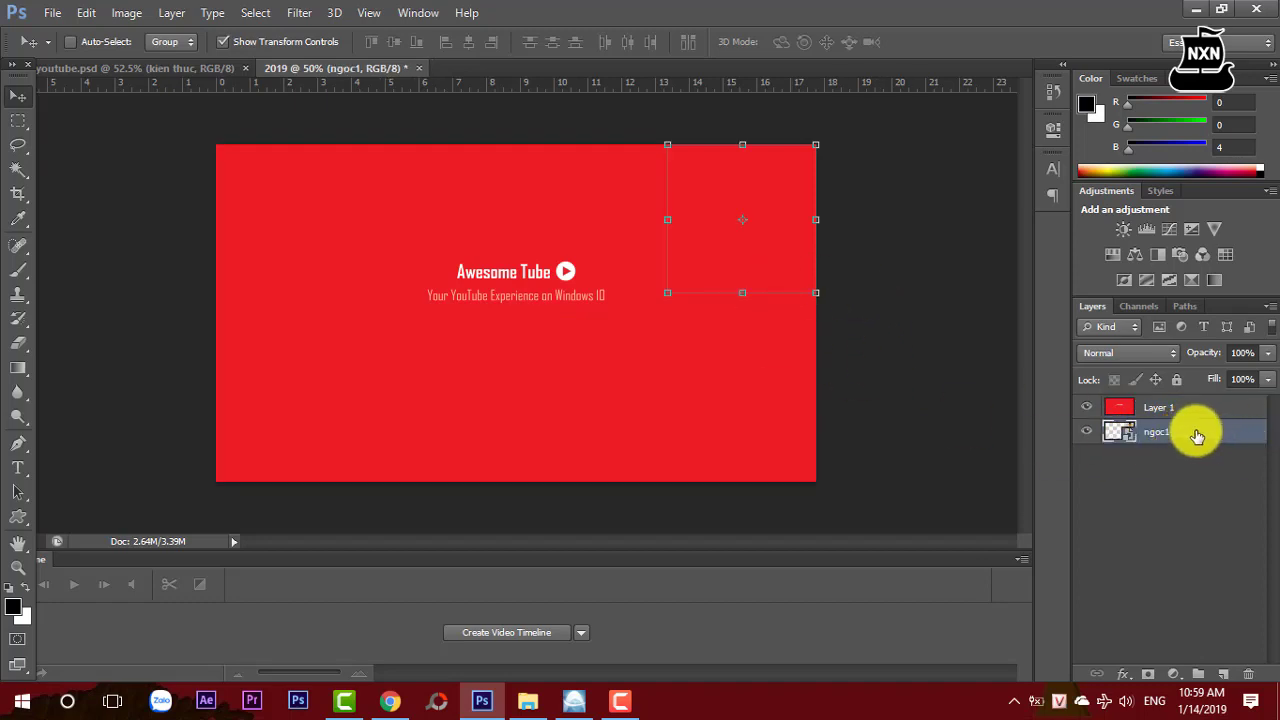
left_click_drag(1194, 424, 1192, 406)
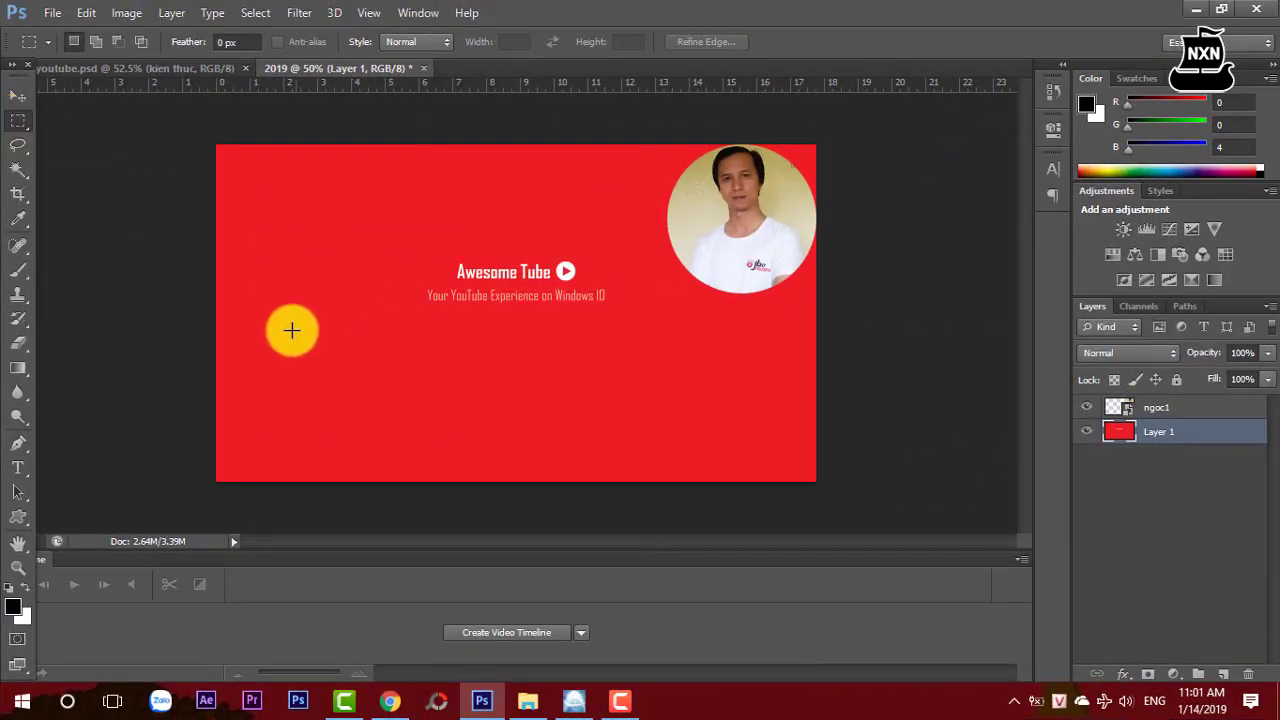
Copy a plain red patch to Layer 2 and stretch it over the title and tagline.
left_click_drag(291, 325, 480, 432)
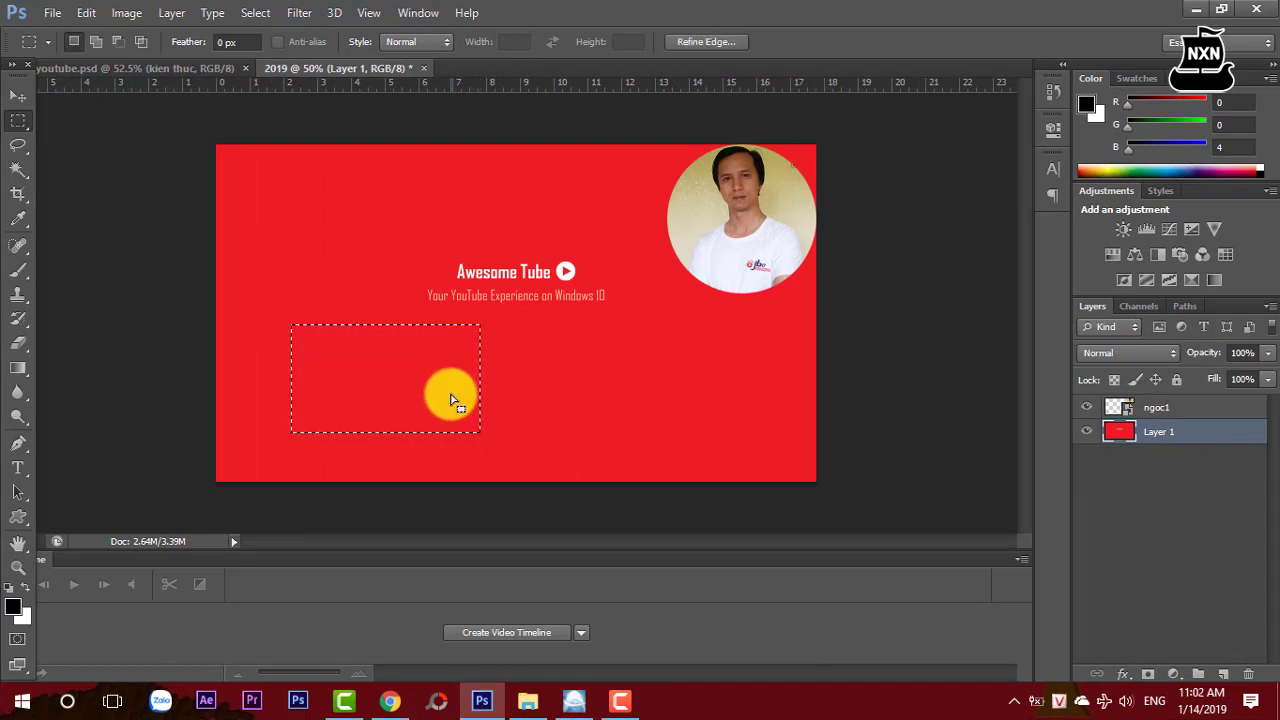
key("ctrl+shift+alt+n")
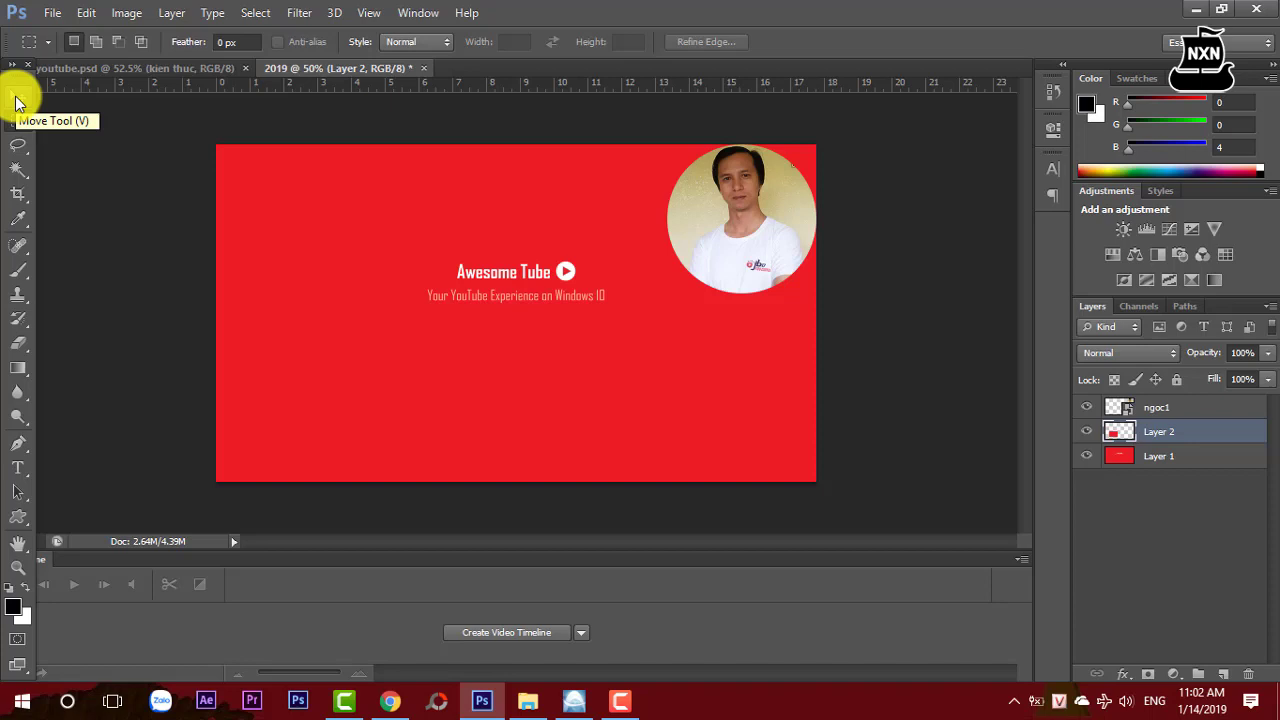
left_click(15, 100)
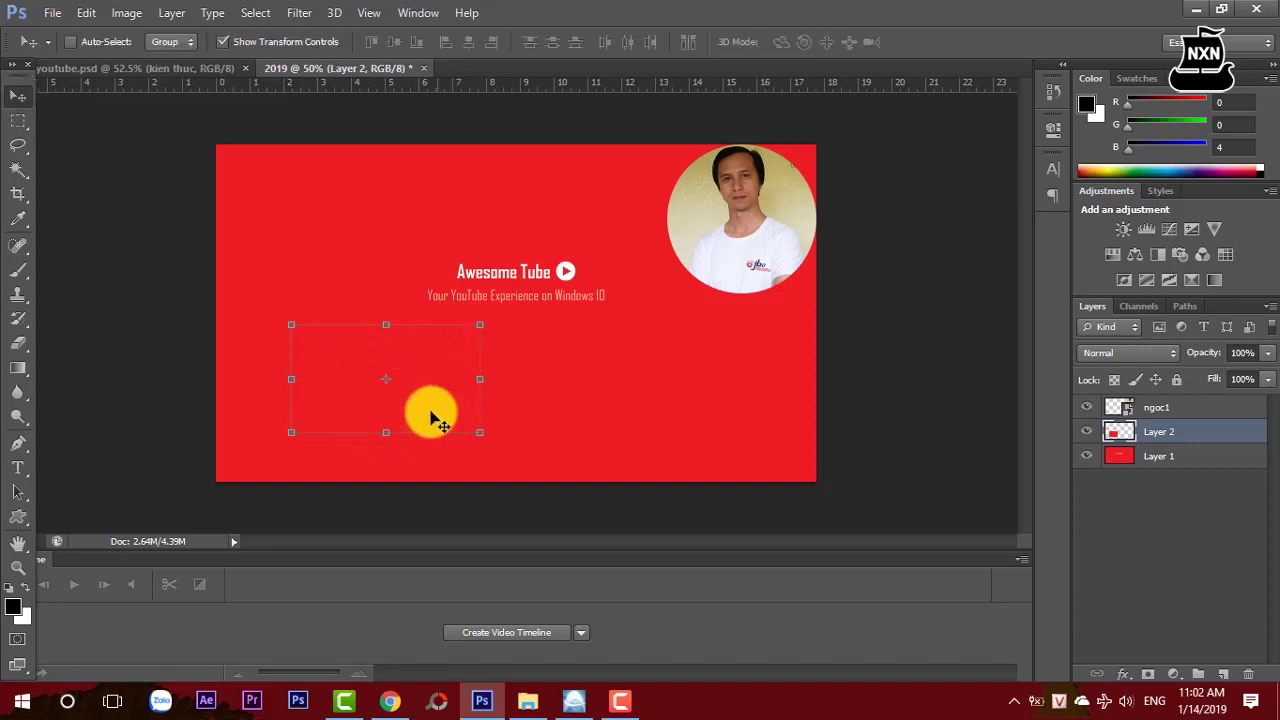
left_click_drag(432, 418, 597, 320)
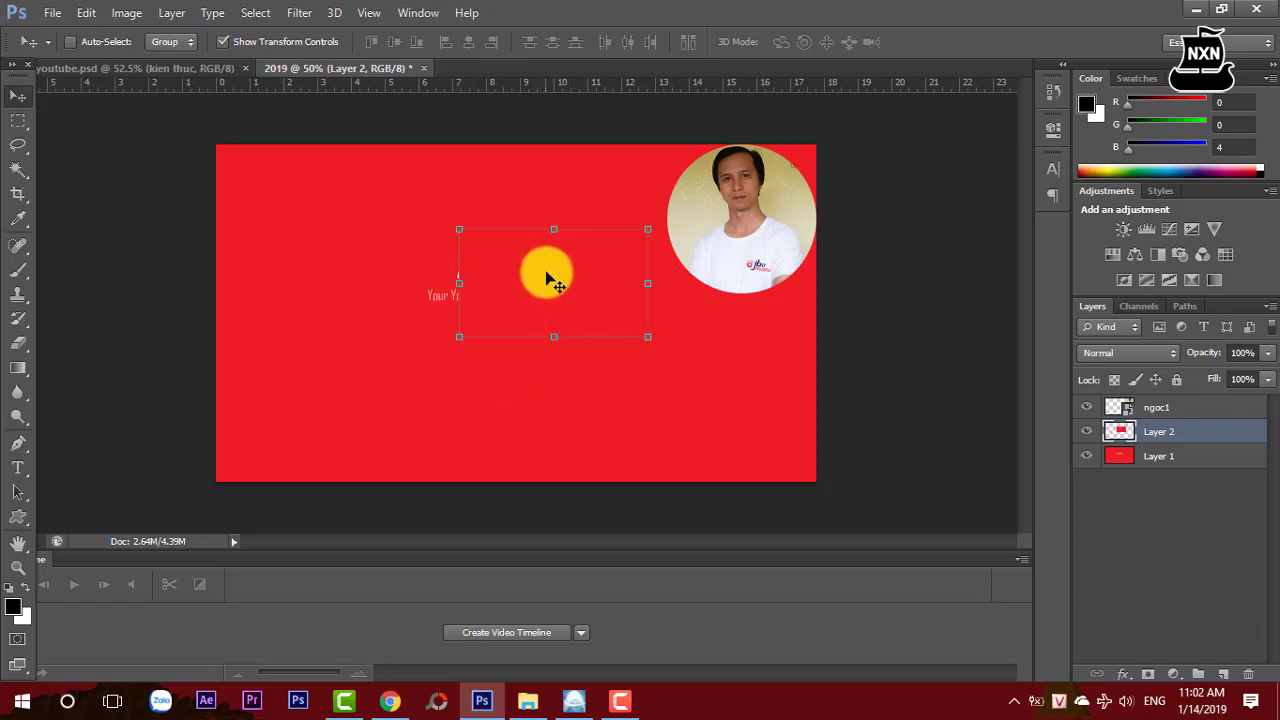
left_click_drag(457, 282, 404, 283)
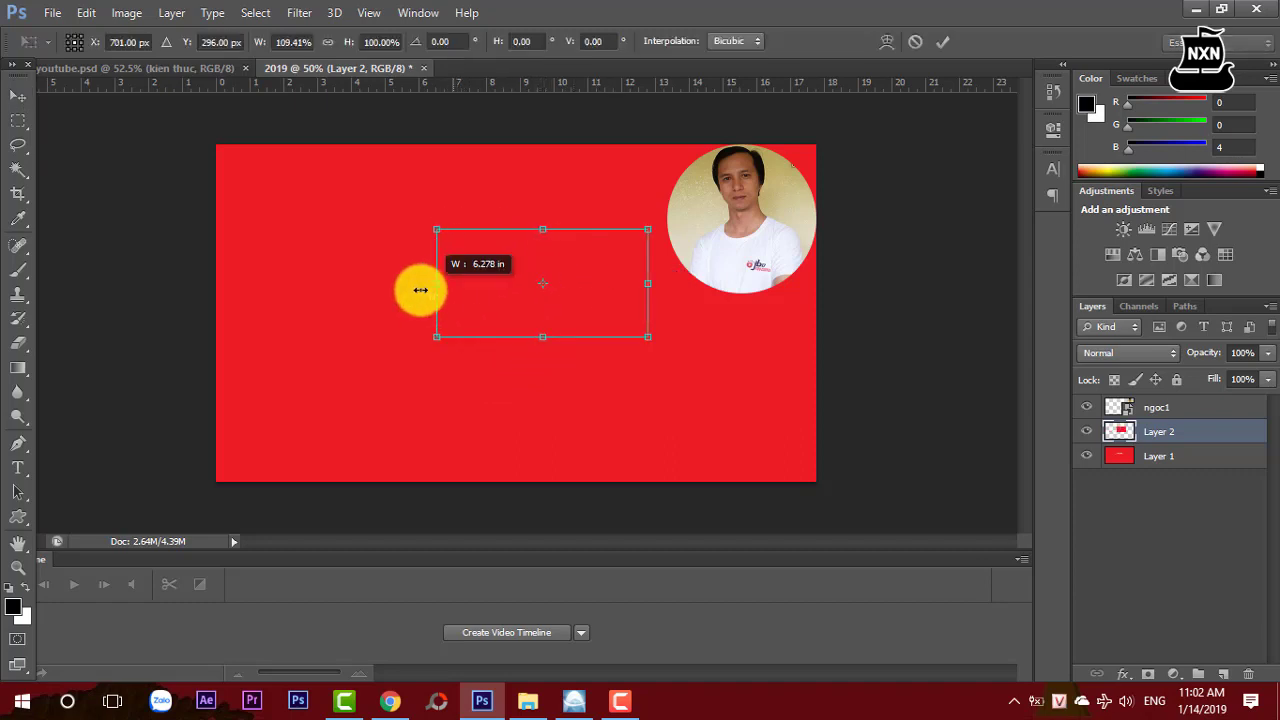
left_click(940, 43)
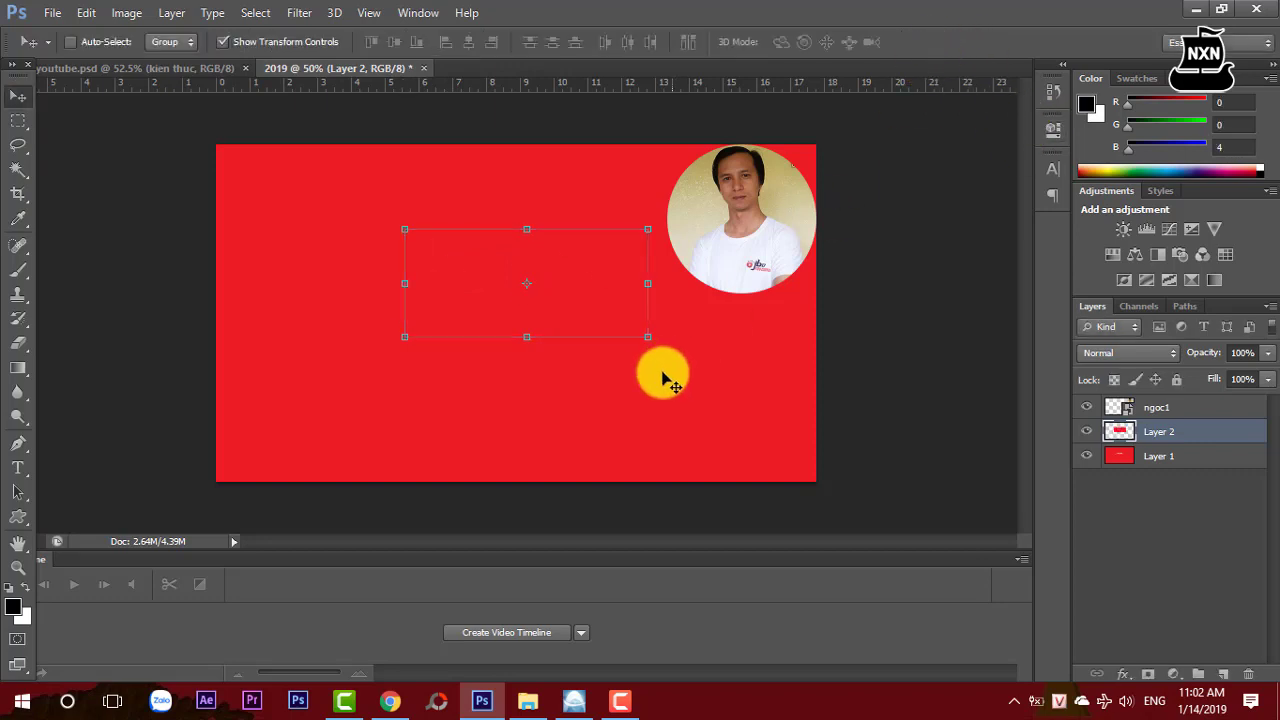
left_click(1128, 509)
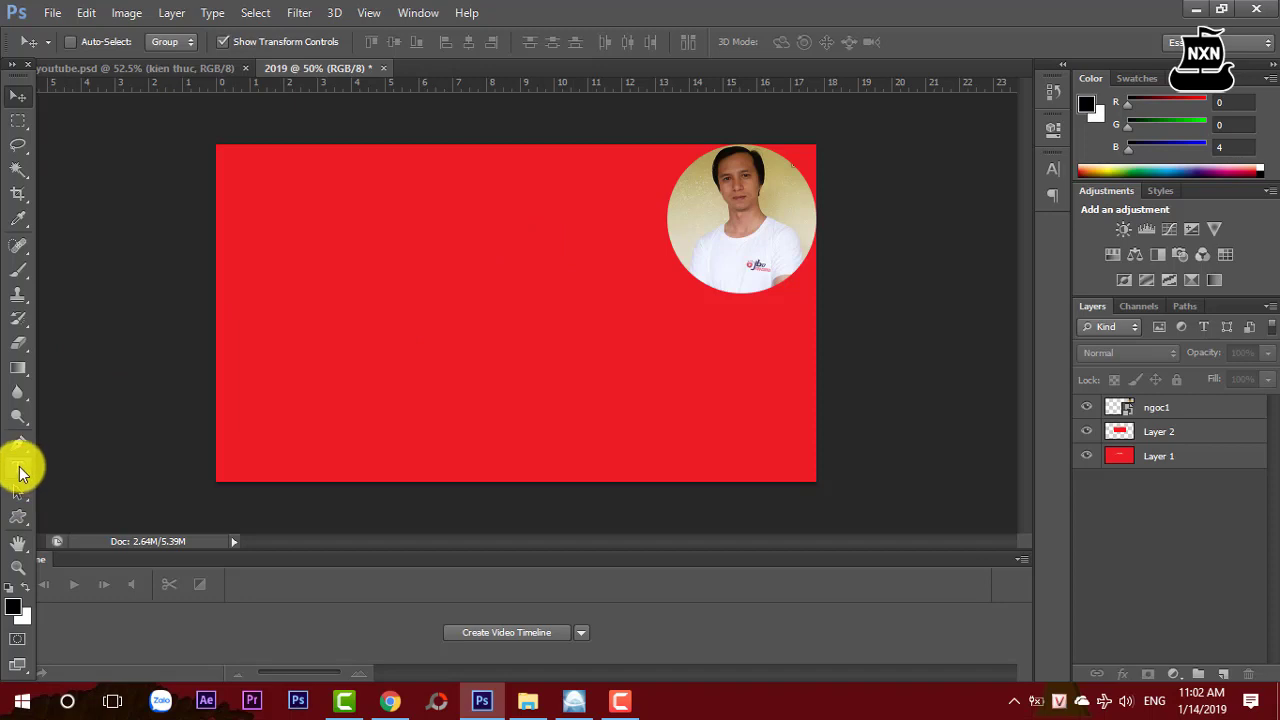
Add the NGUYENXUANNGOC.NET text, then enlarge and position it near the top centre.
left_click(18, 467)
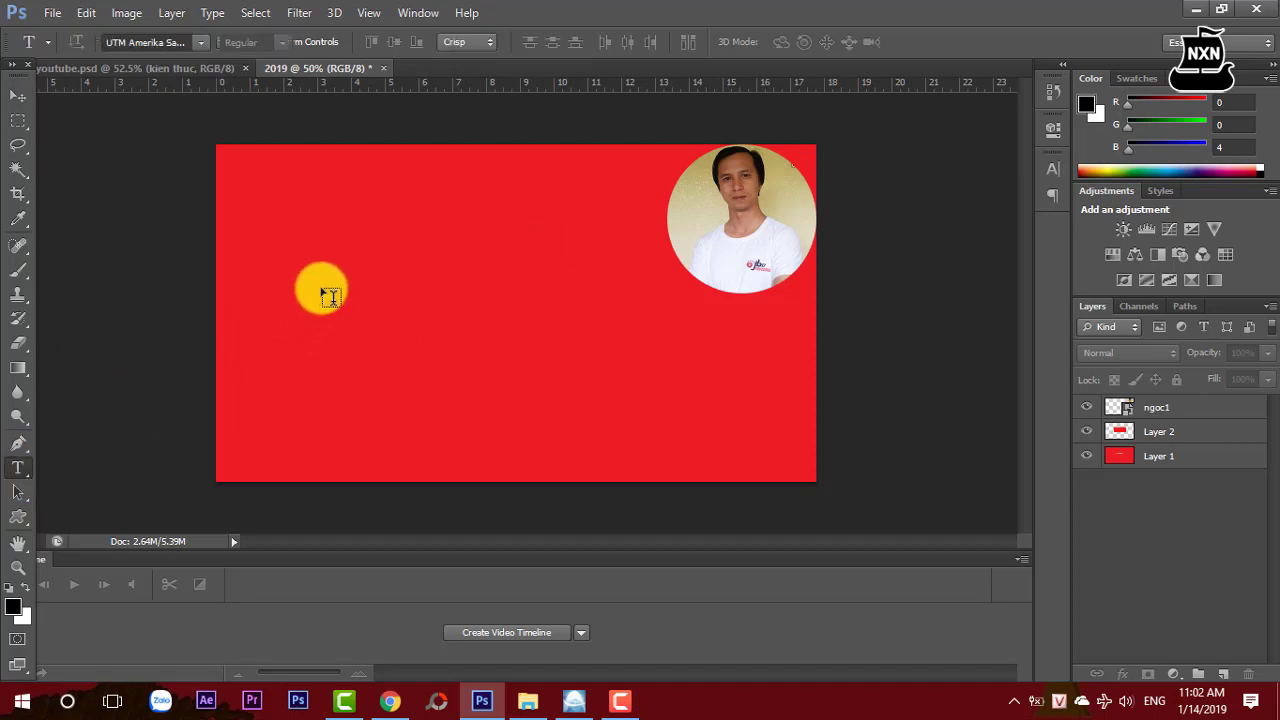
left_click(371, 211)
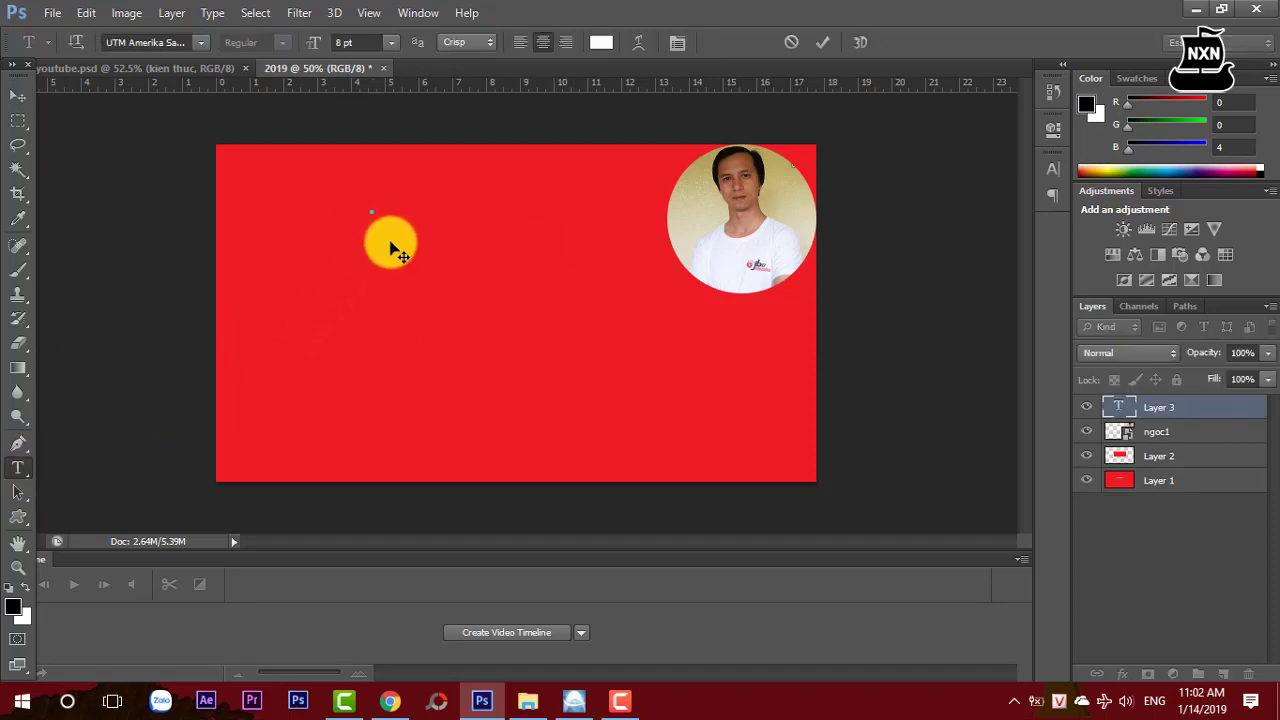
left_click(390, 42)
left_click(374, 195)
type("nguyenxuanngoc.net")
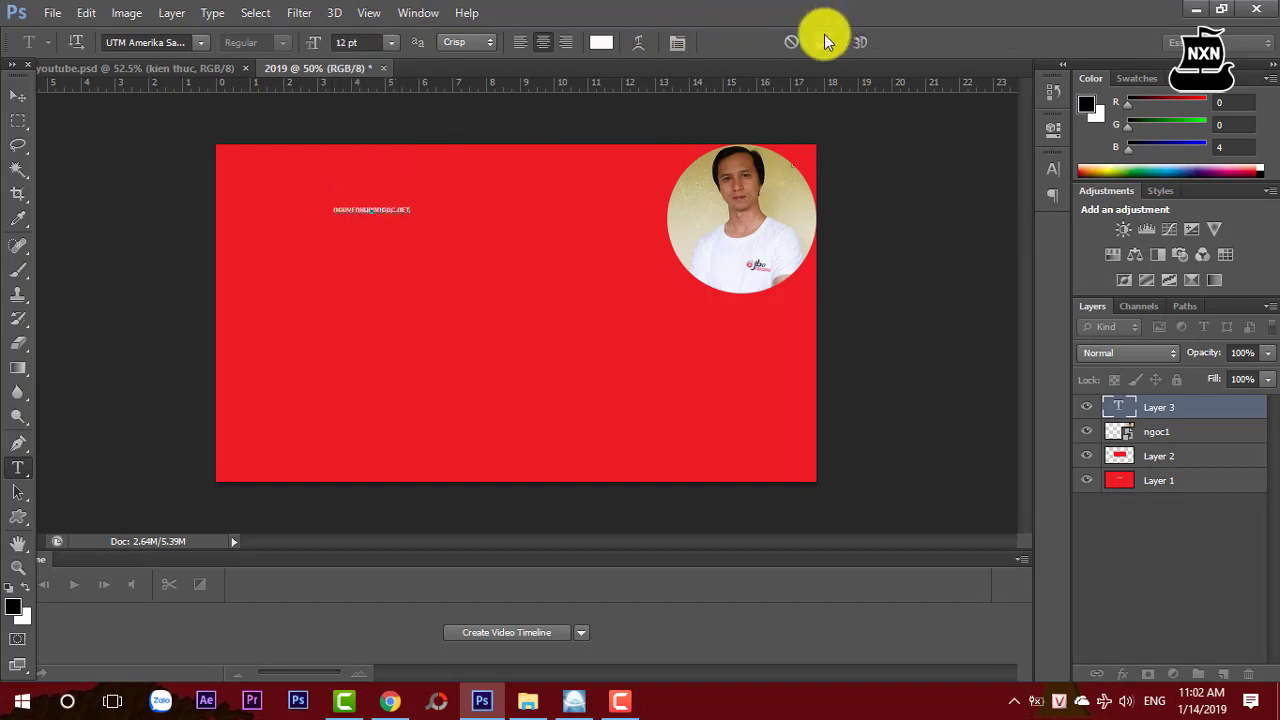
left_click(824, 40)
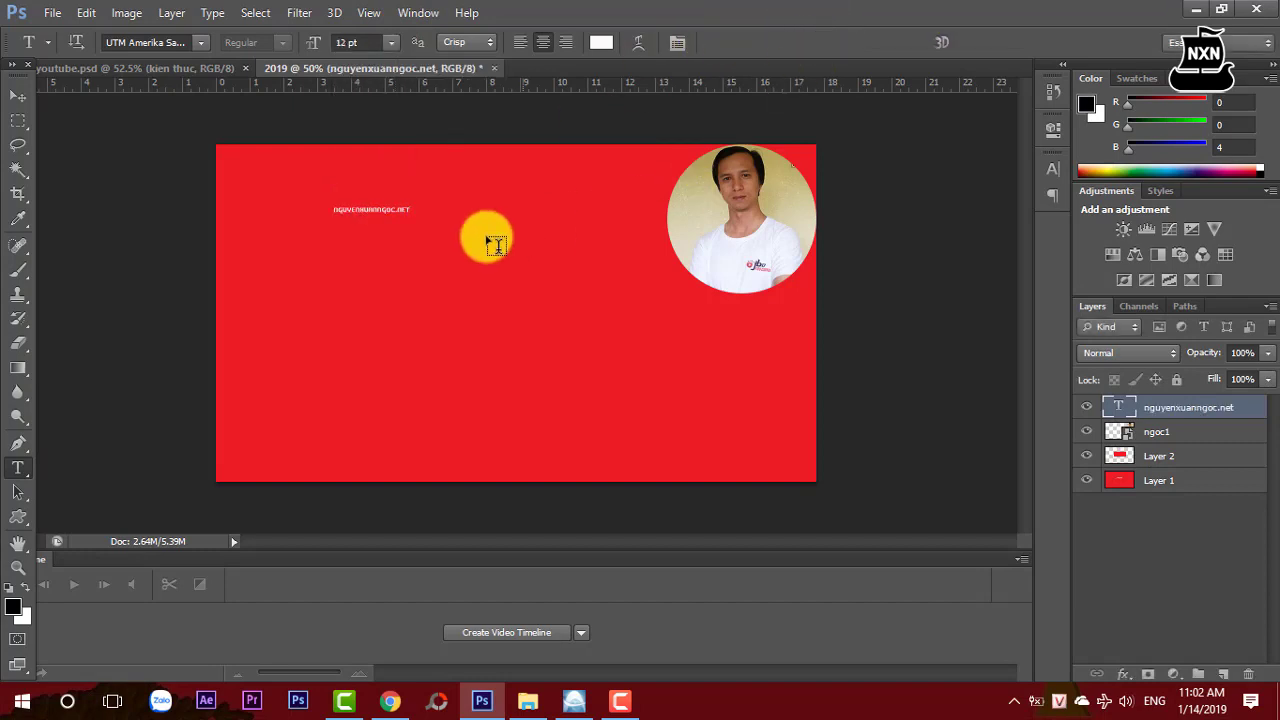
left_click(18, 95)
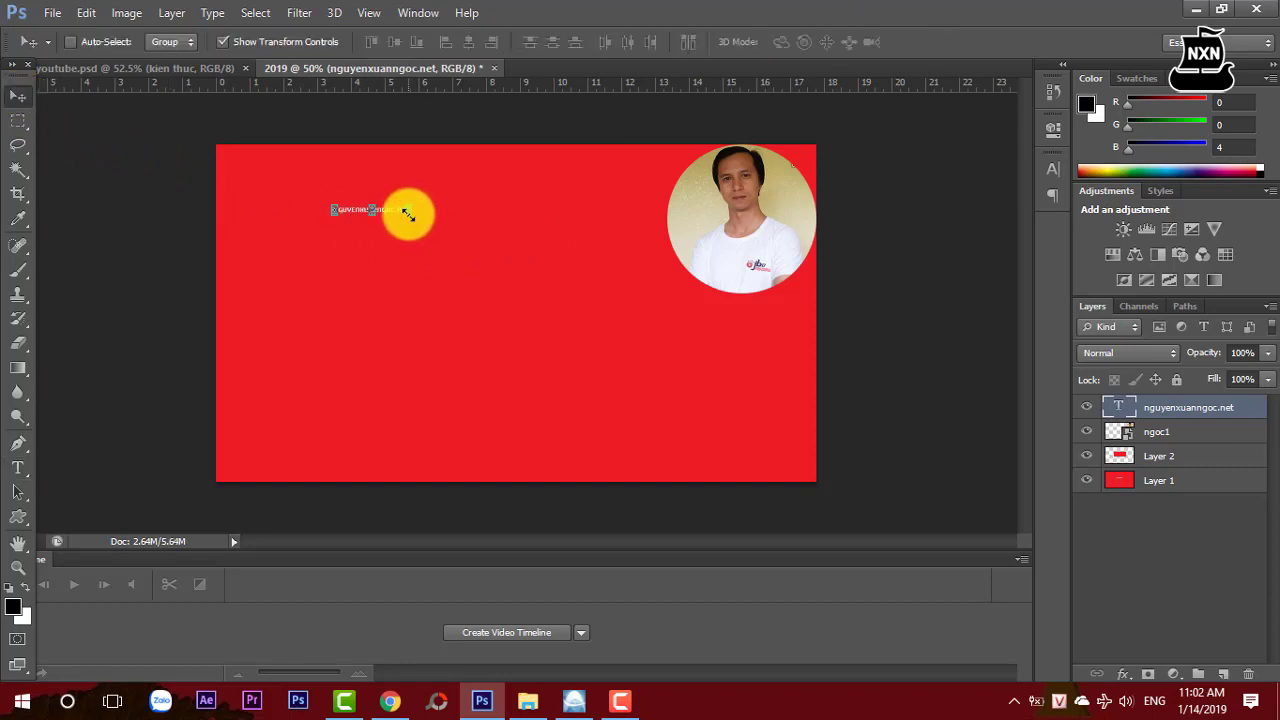
left_click_drag(408, 214, 590, 236)
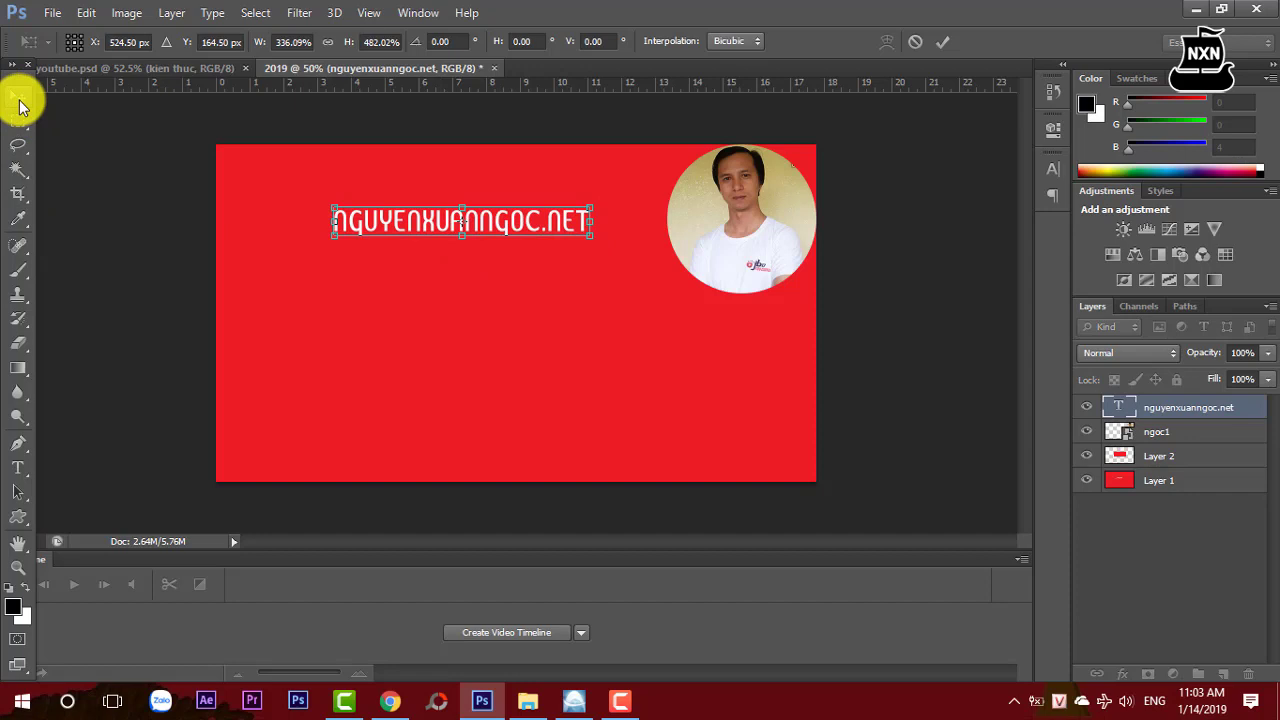
left_click_drag(434, 220, 472, 222)
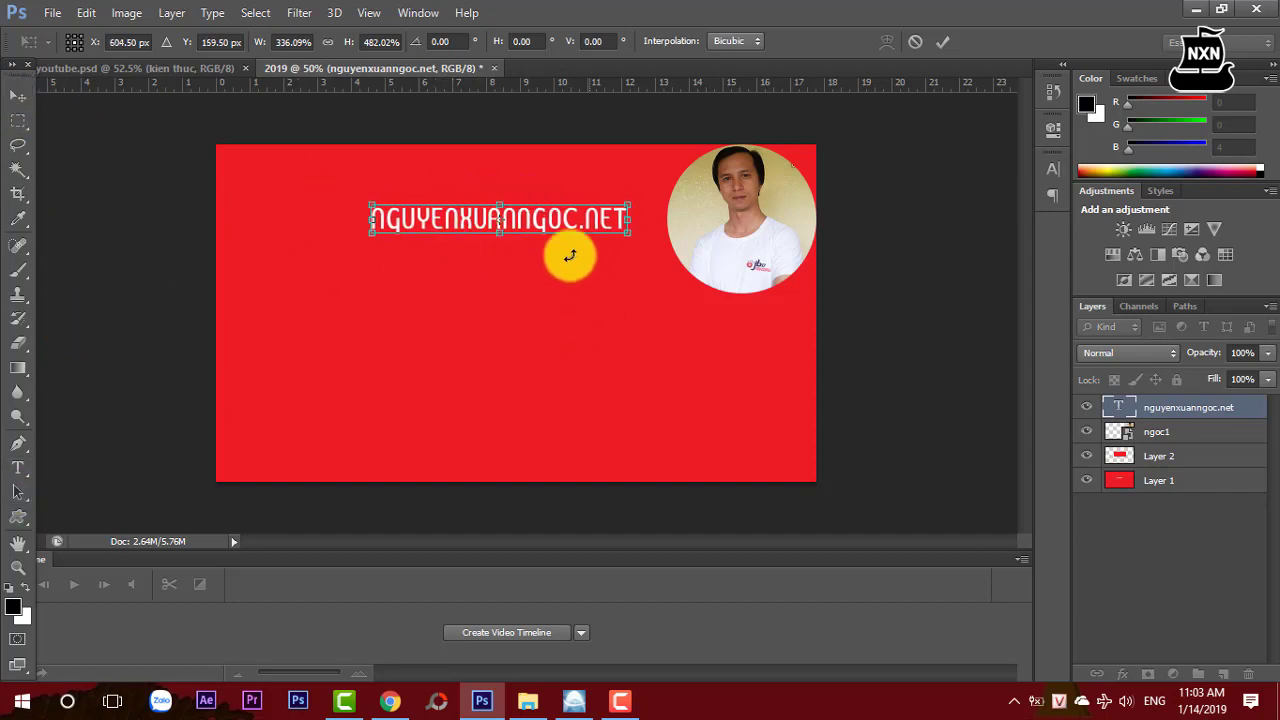
left_click(942, 41)
Set the website text's font size to 48 pt.
left_click(14, 468)
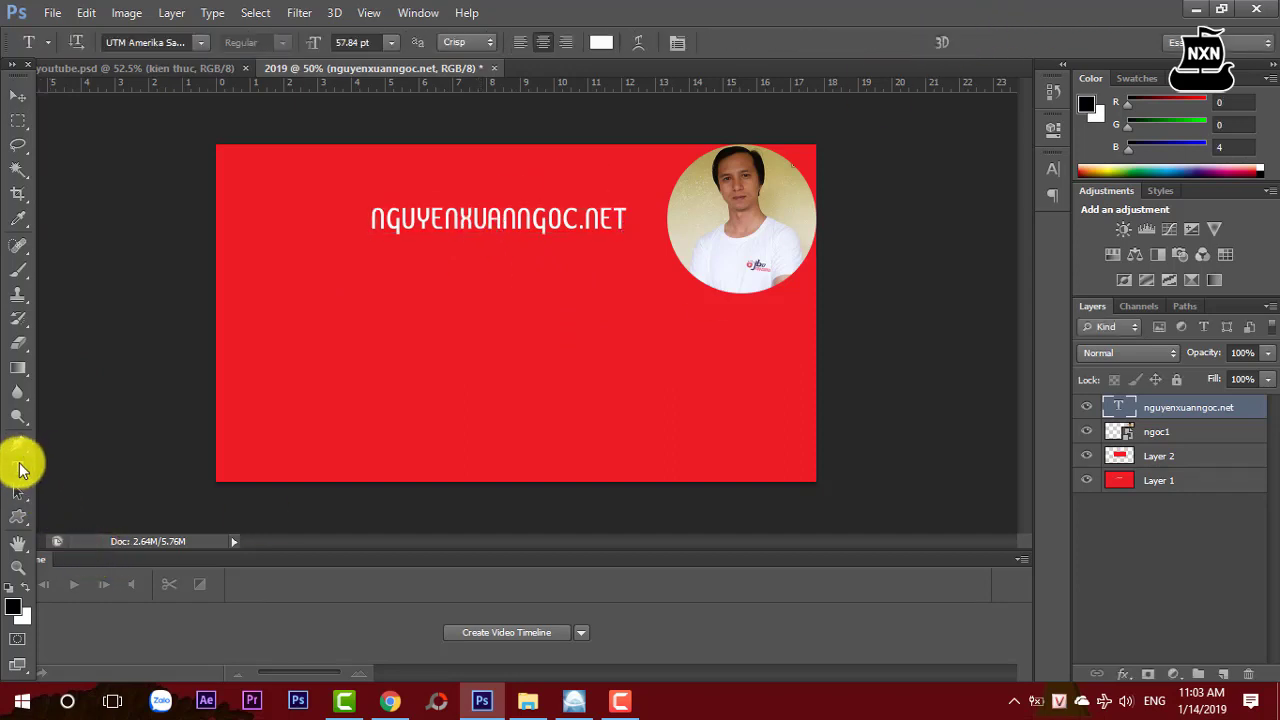
left_click(389, 42)
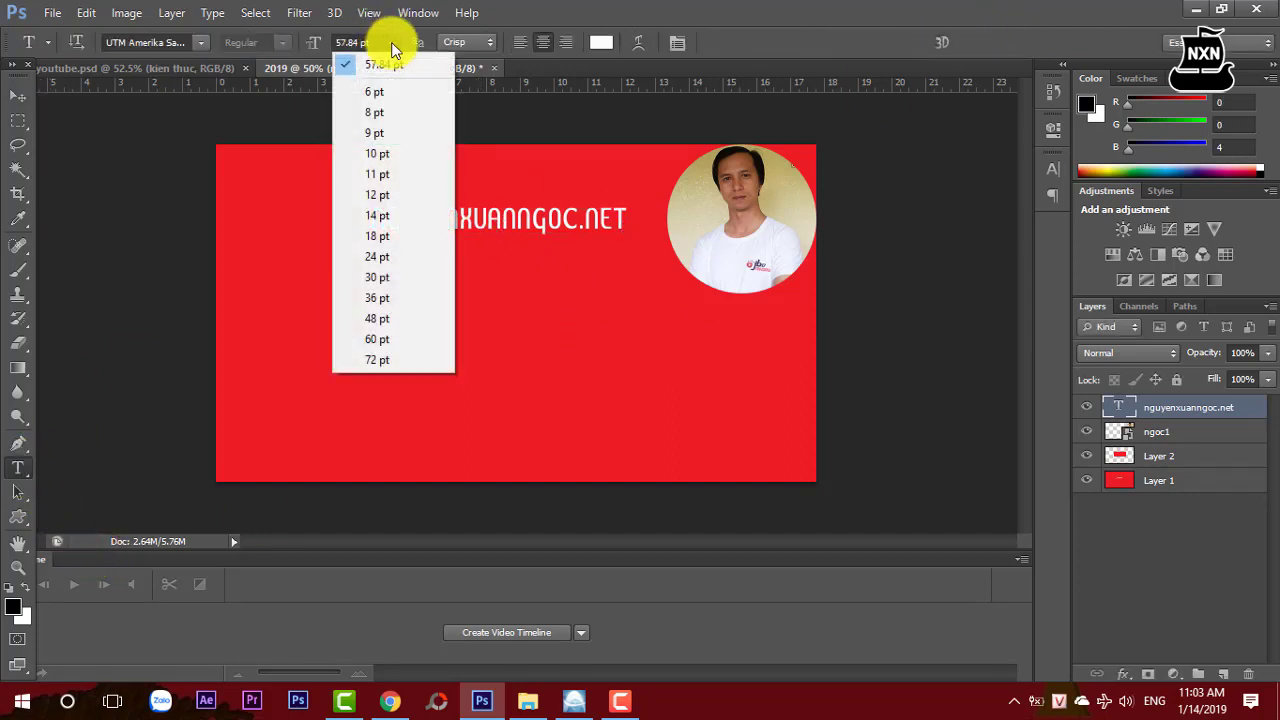
left_click(386, 320)
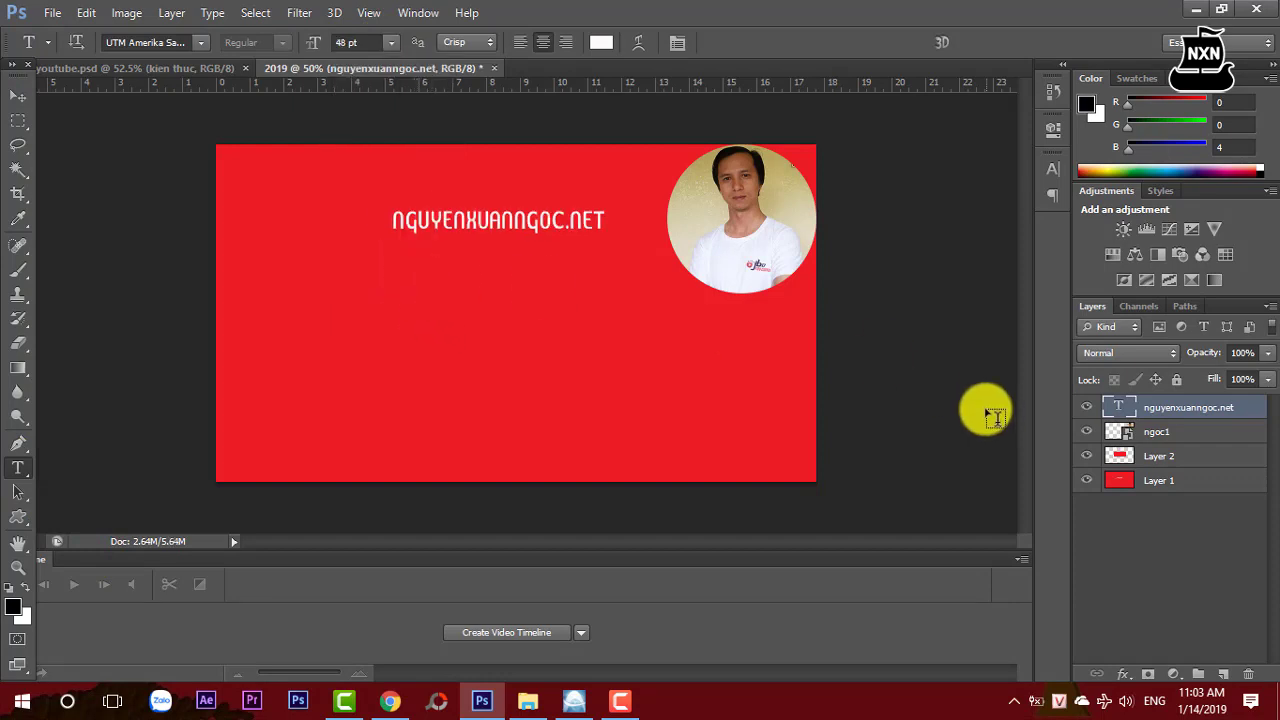
Add the slogan 'nơi chia sẻ kiến thức' under the URL, then view youtube.psd.
left_click(505, 290)
type("no")
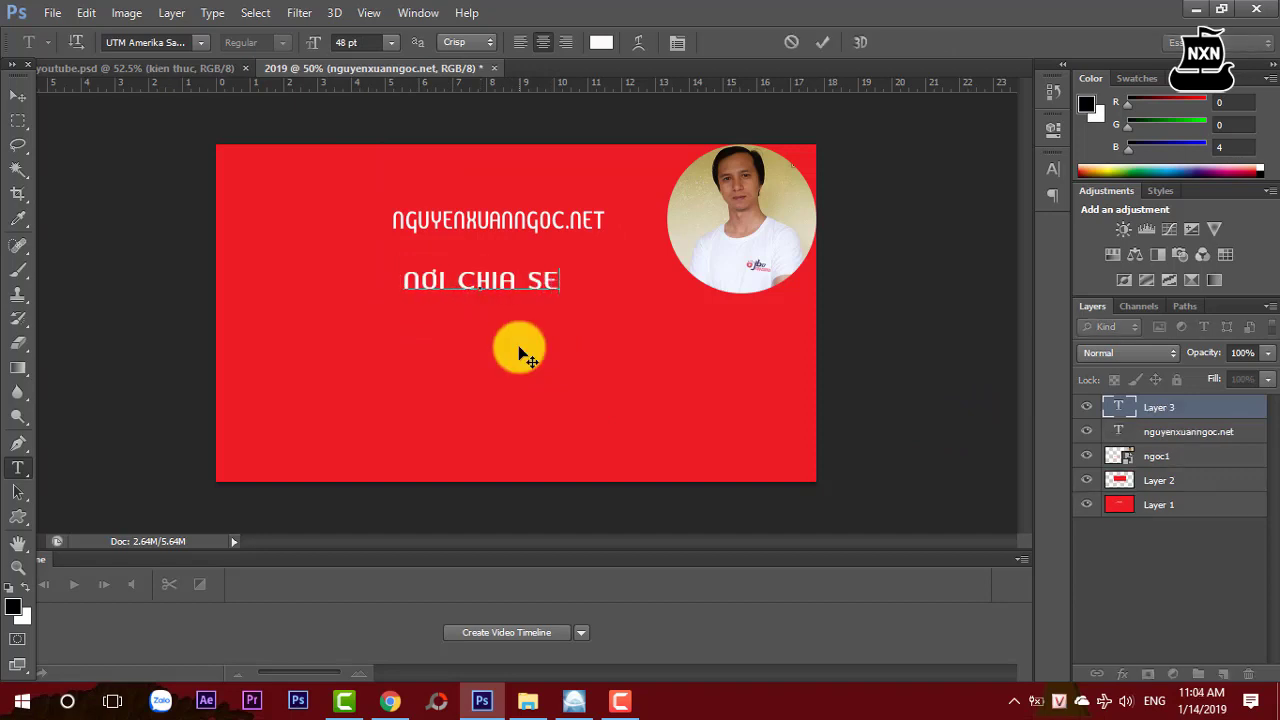
type("x kiees thuc")
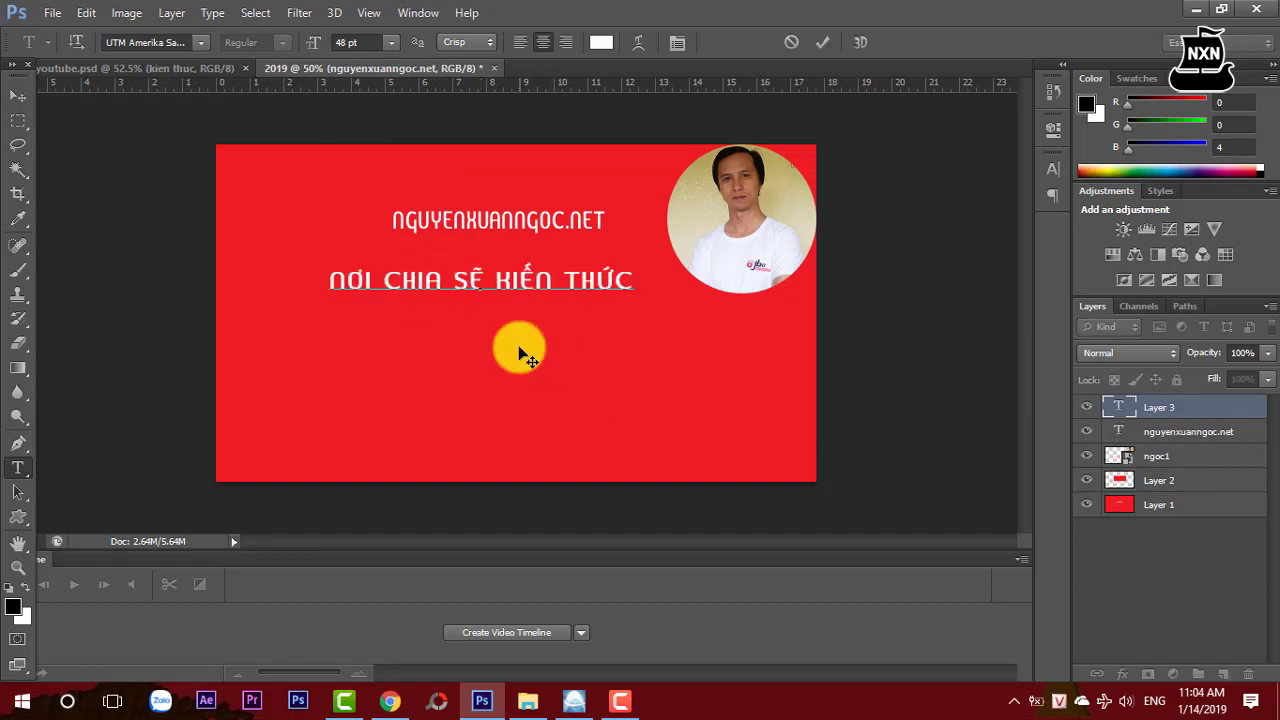
left_click(821, 44)
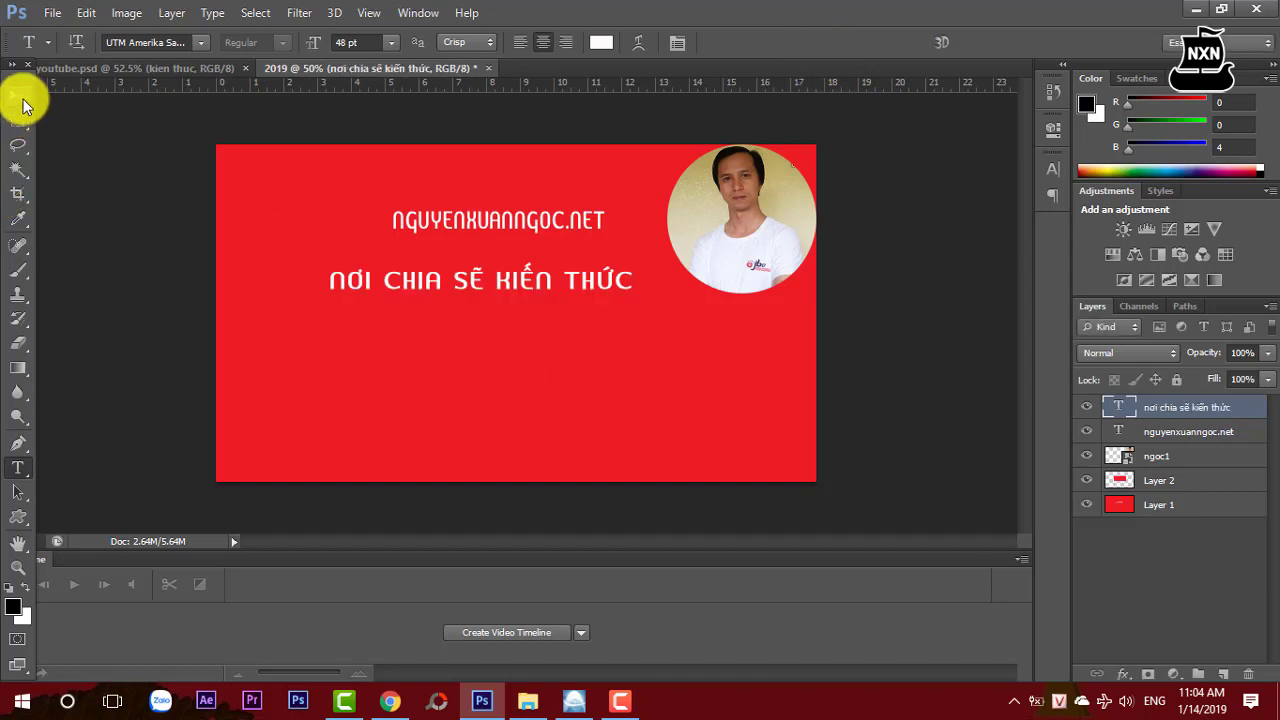
left_click(18, 95)
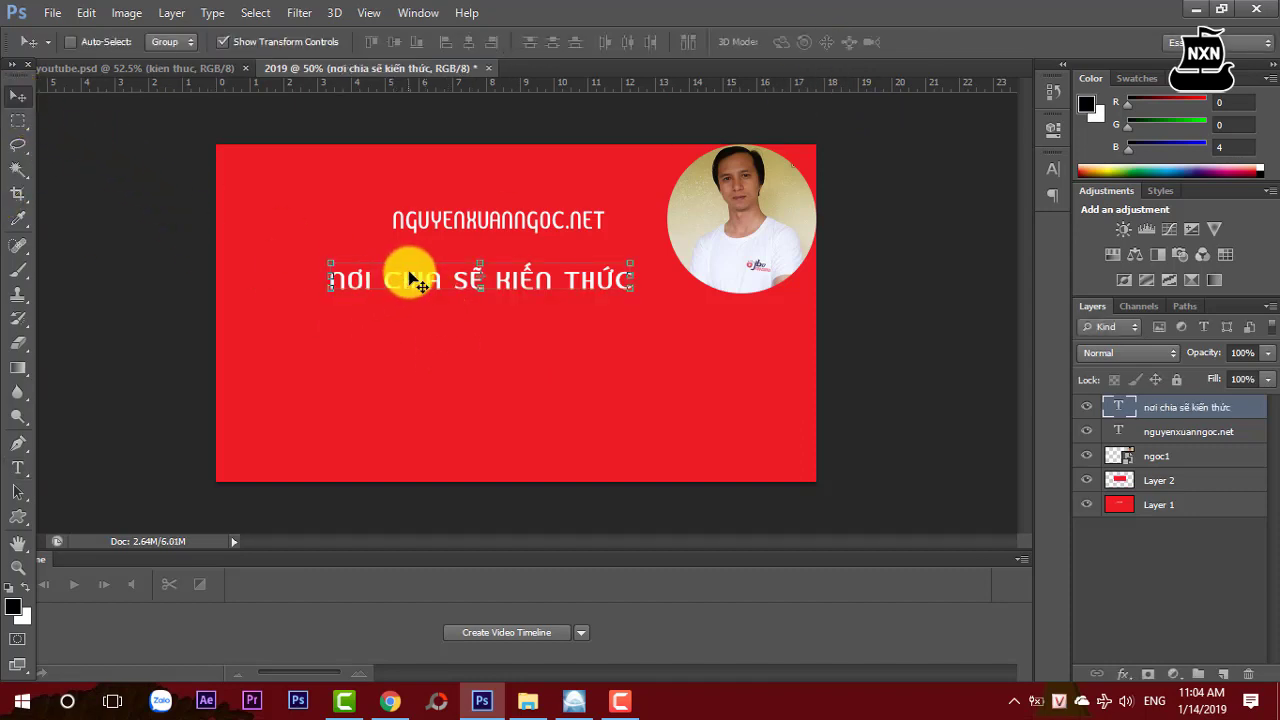
left_click_drag(410, 272, 432, 260)
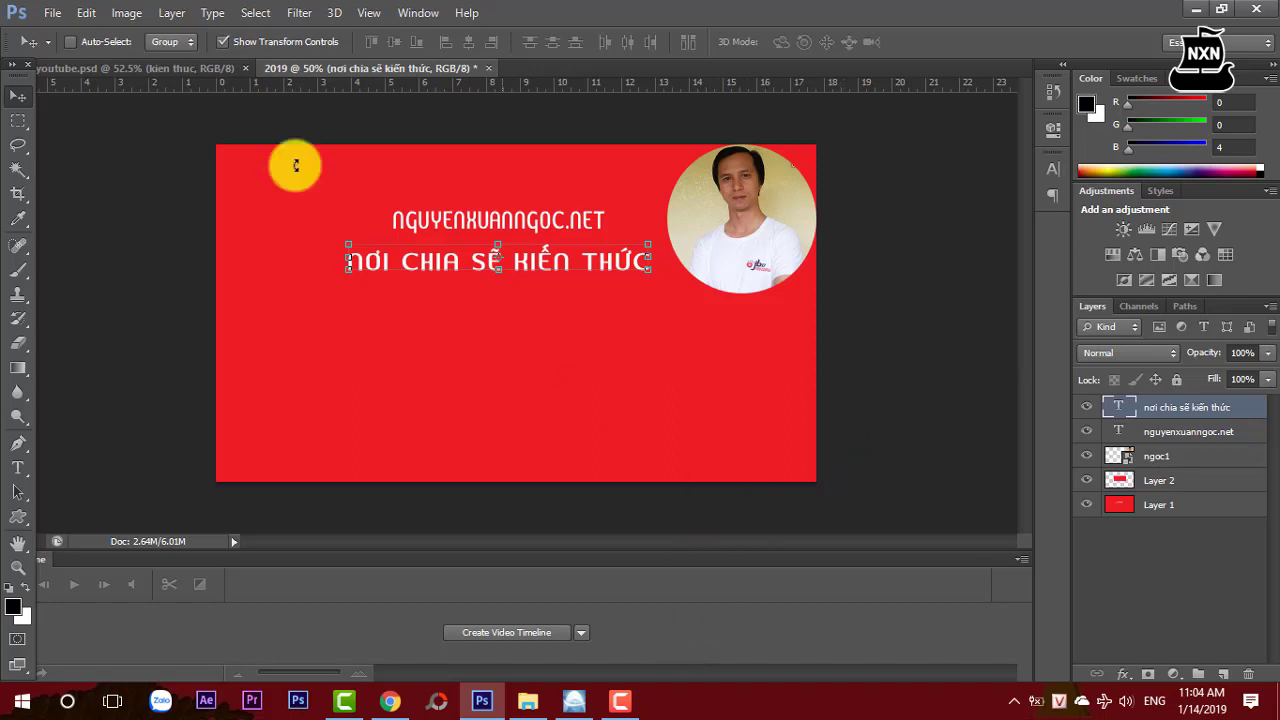
left_click(160, 70)
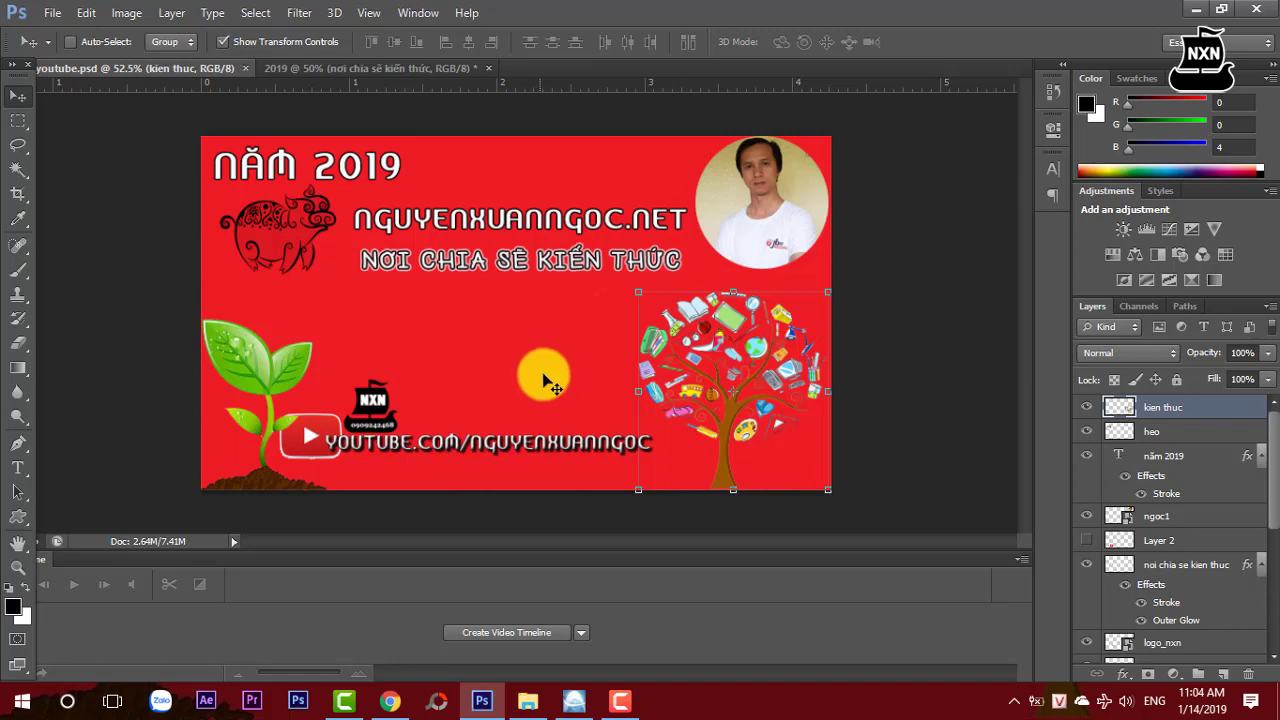
left_click(390, 700)
Browse the cây kiến thức png image results for a green seedling picture.
left_click(102, 17)
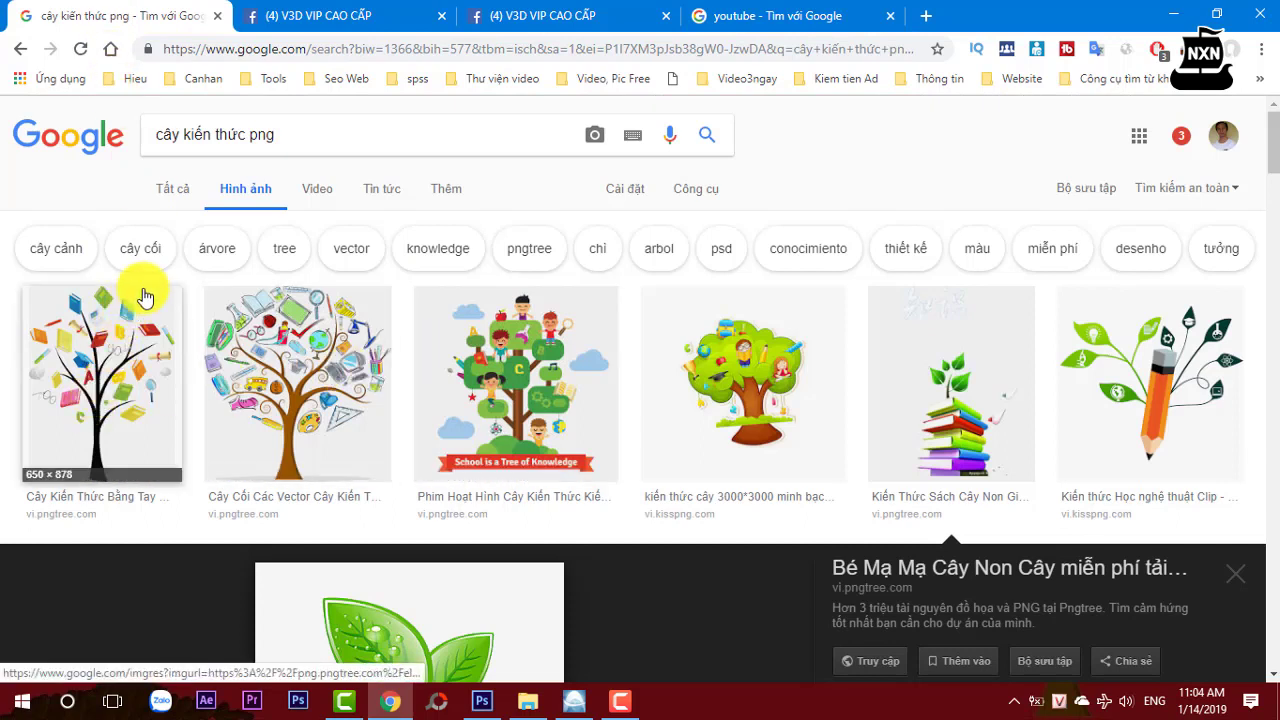
left_click_drag(244, 136, 128, 148)
left_click(157, 143)
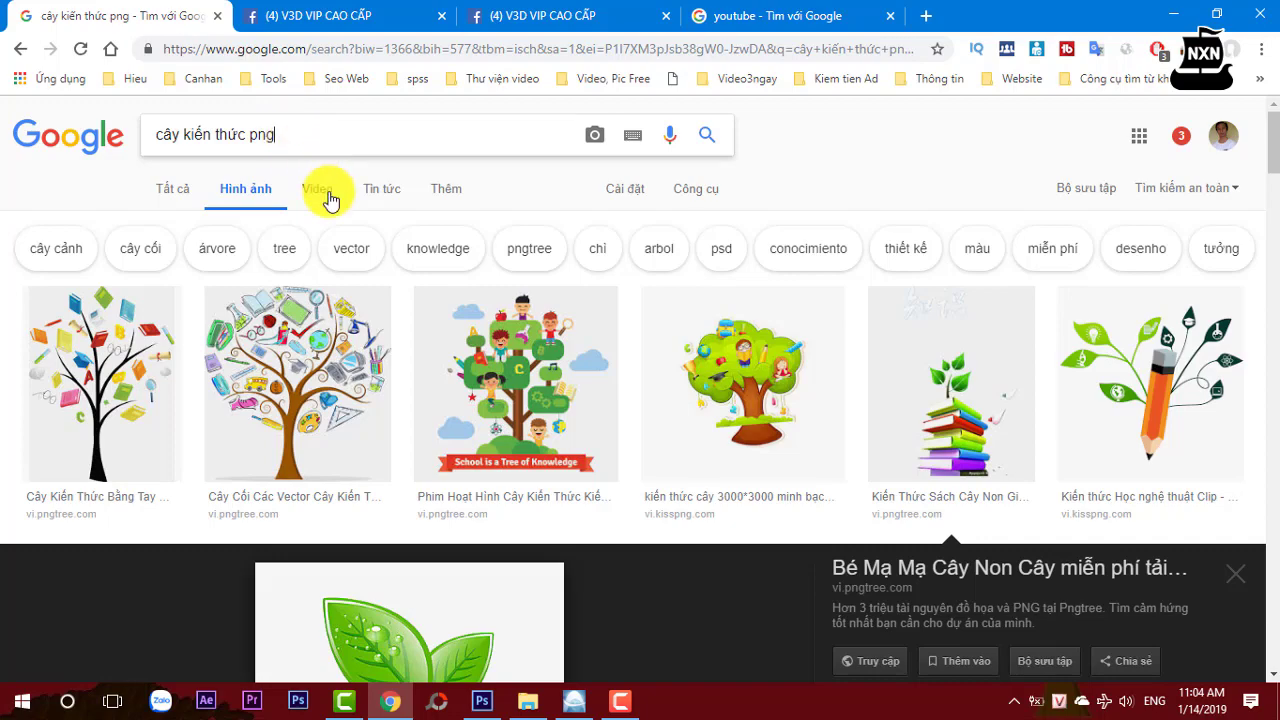
scroll(330, 200, "down", 2)
scroll(330, 200, "down", 1)
scroll(330, 198, "up", 3)
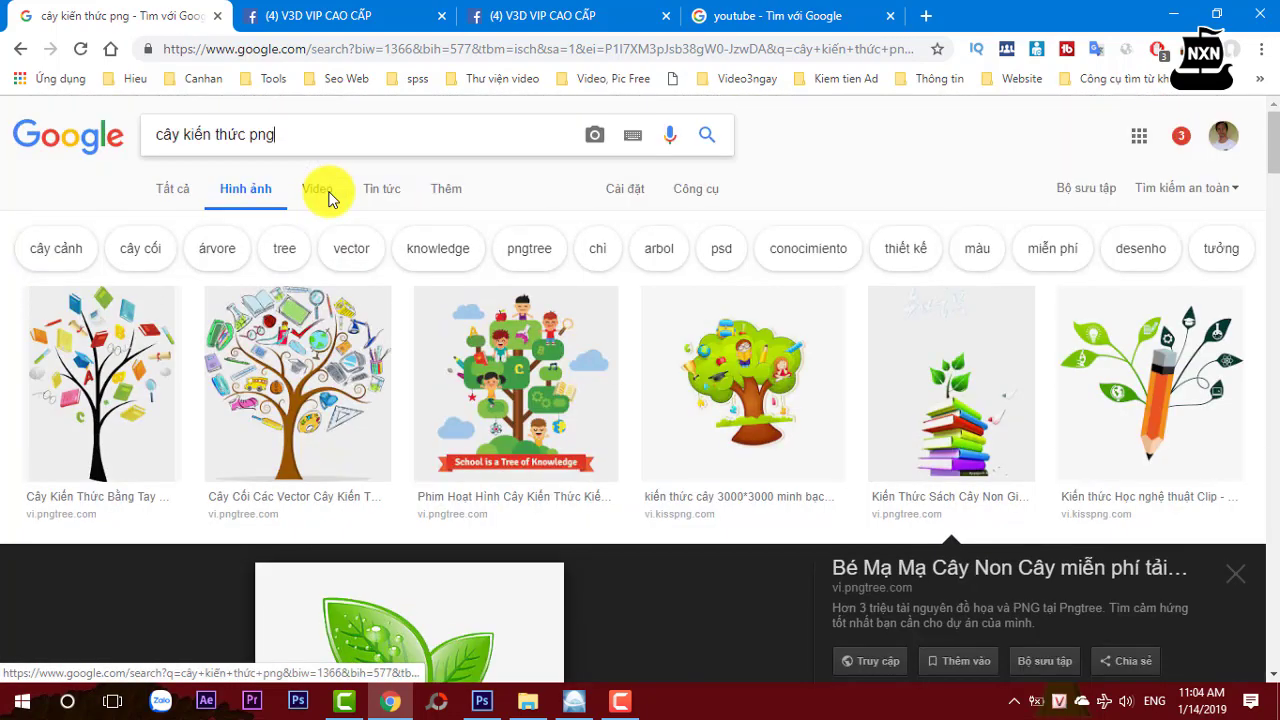
scroll(330, 200, "down", 1)
scroll(330, 200, "down", 2)
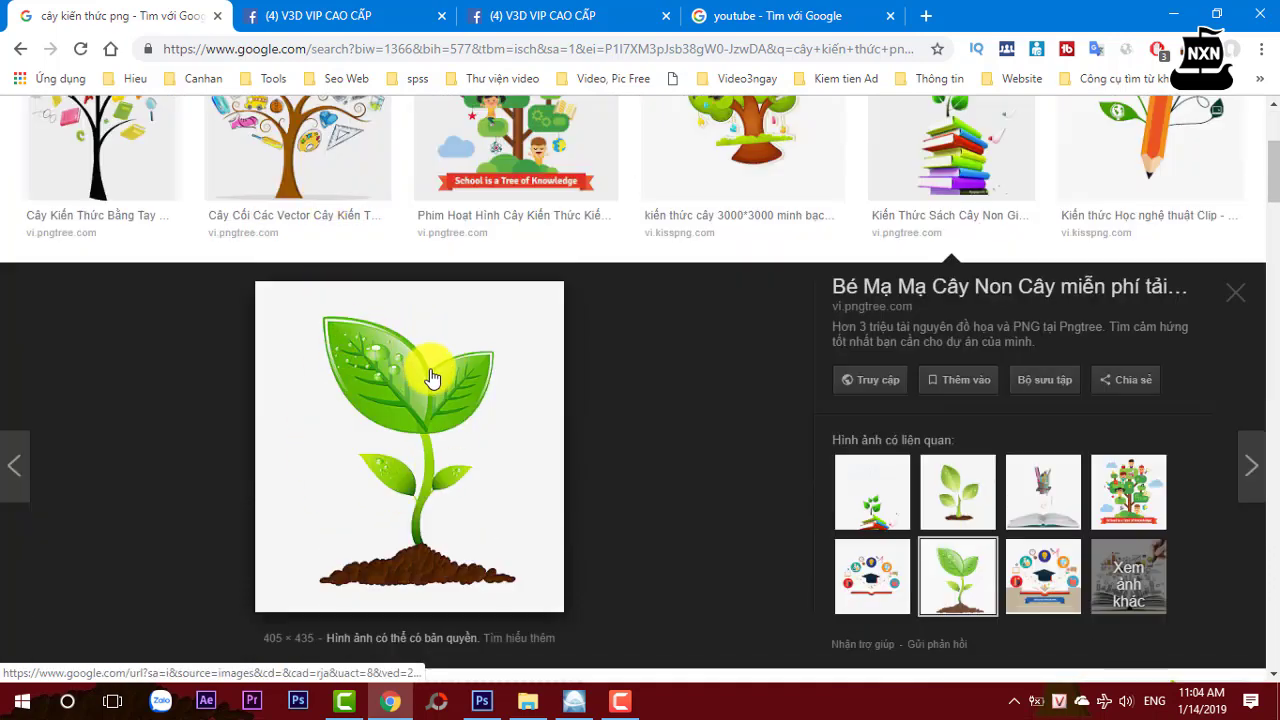
Copy the green seedling image from the results and go back to Photoshop.
left_click(488, 357)
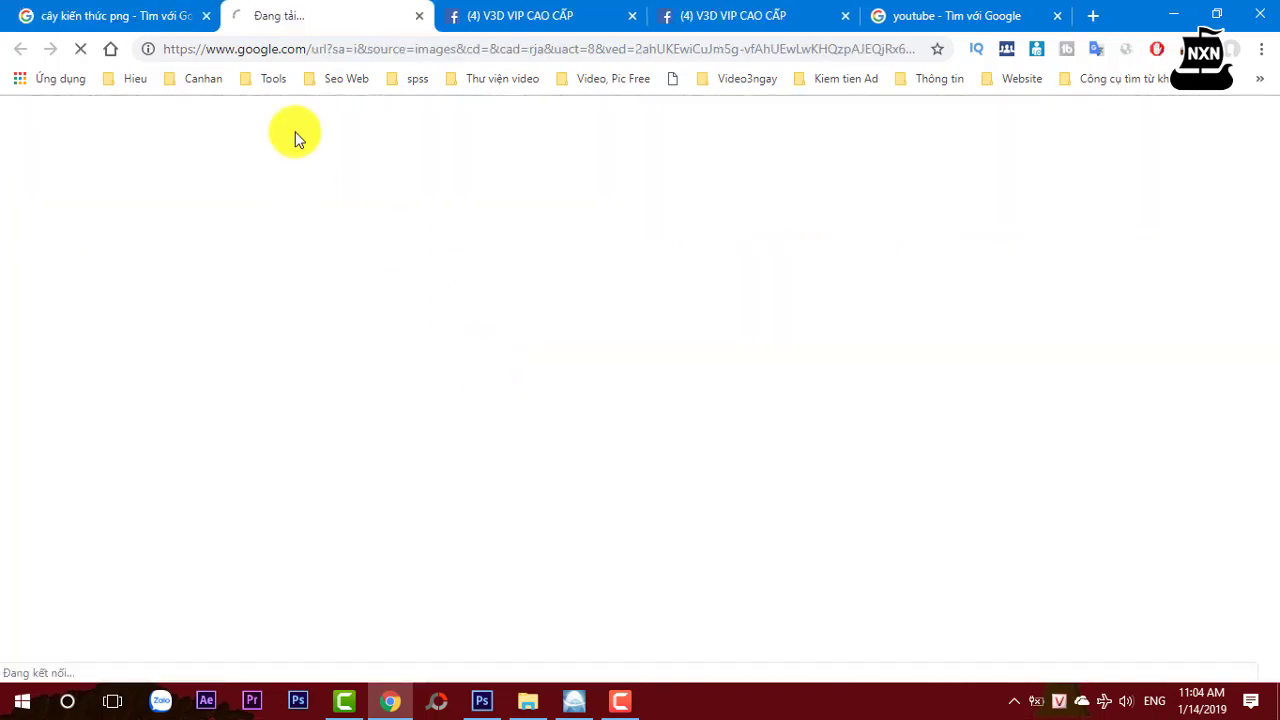
left_click(424, 18)
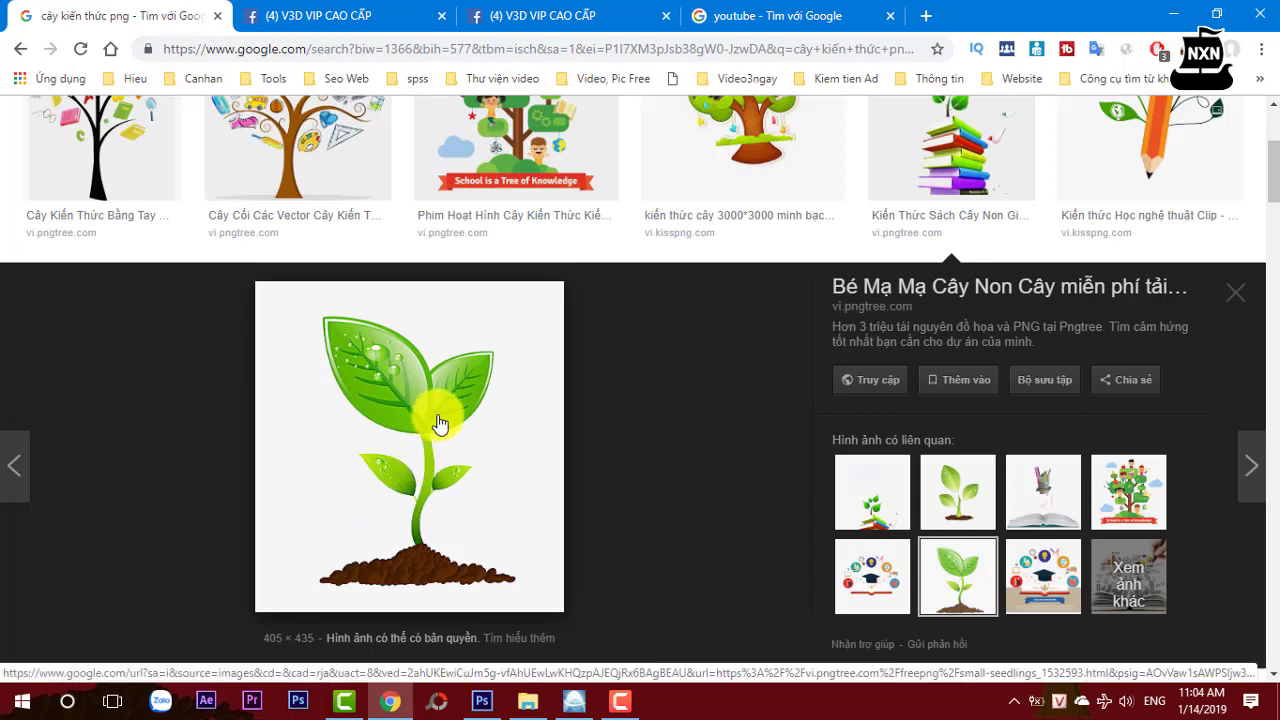
right_click(508, 357)
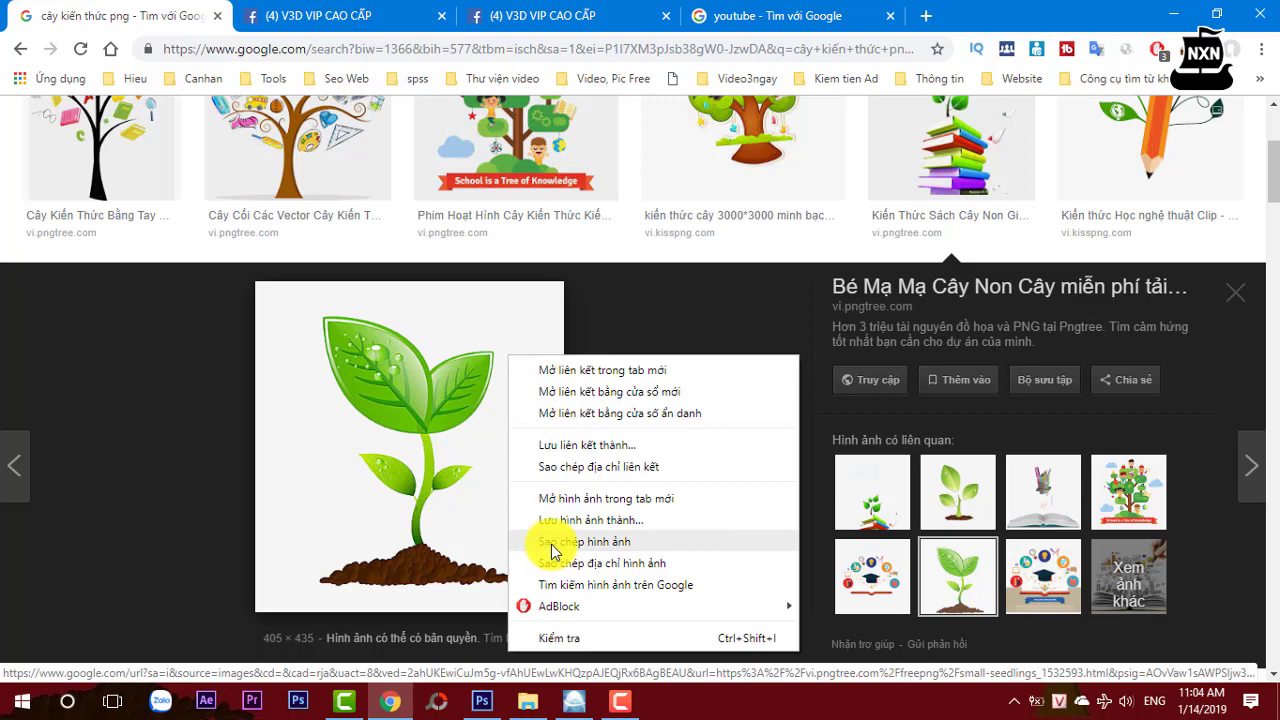
left_click(553, 541)
left_click(481, 701)
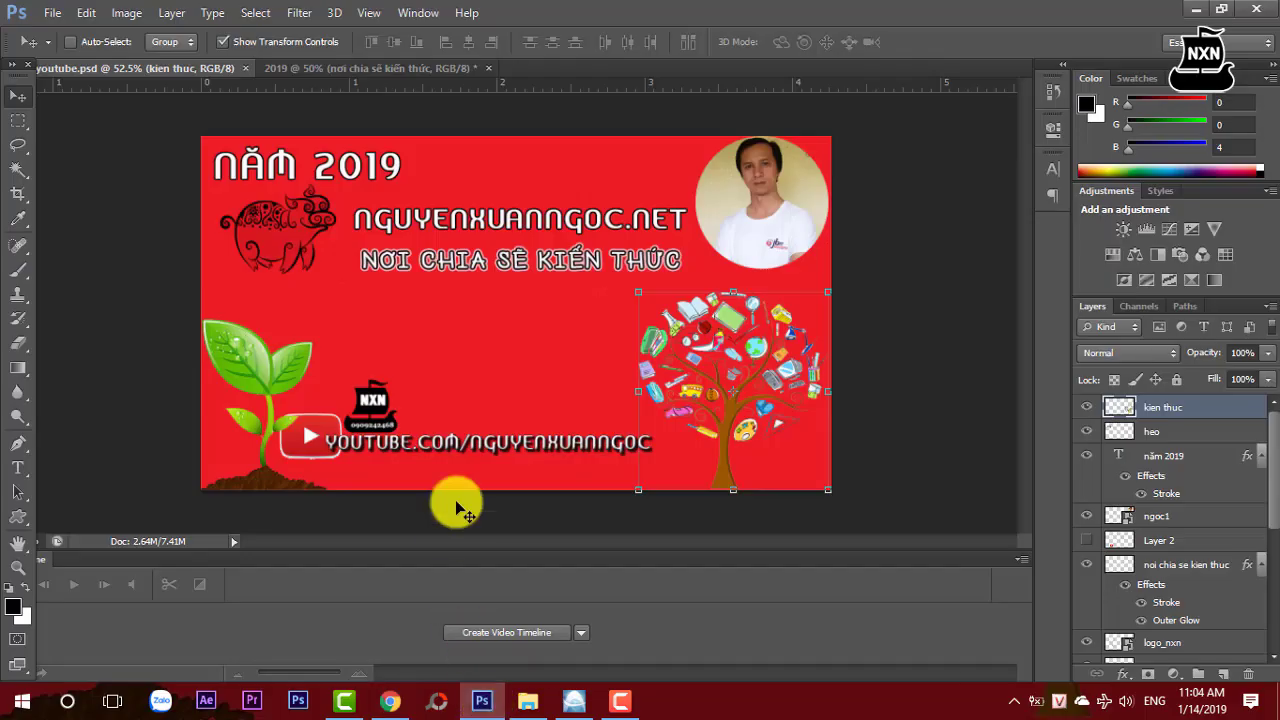
Paste the seedling into the 2019 thumbnail's lower-left corner as Layer 3, keeping Normal blending.
left_click(411, 68)
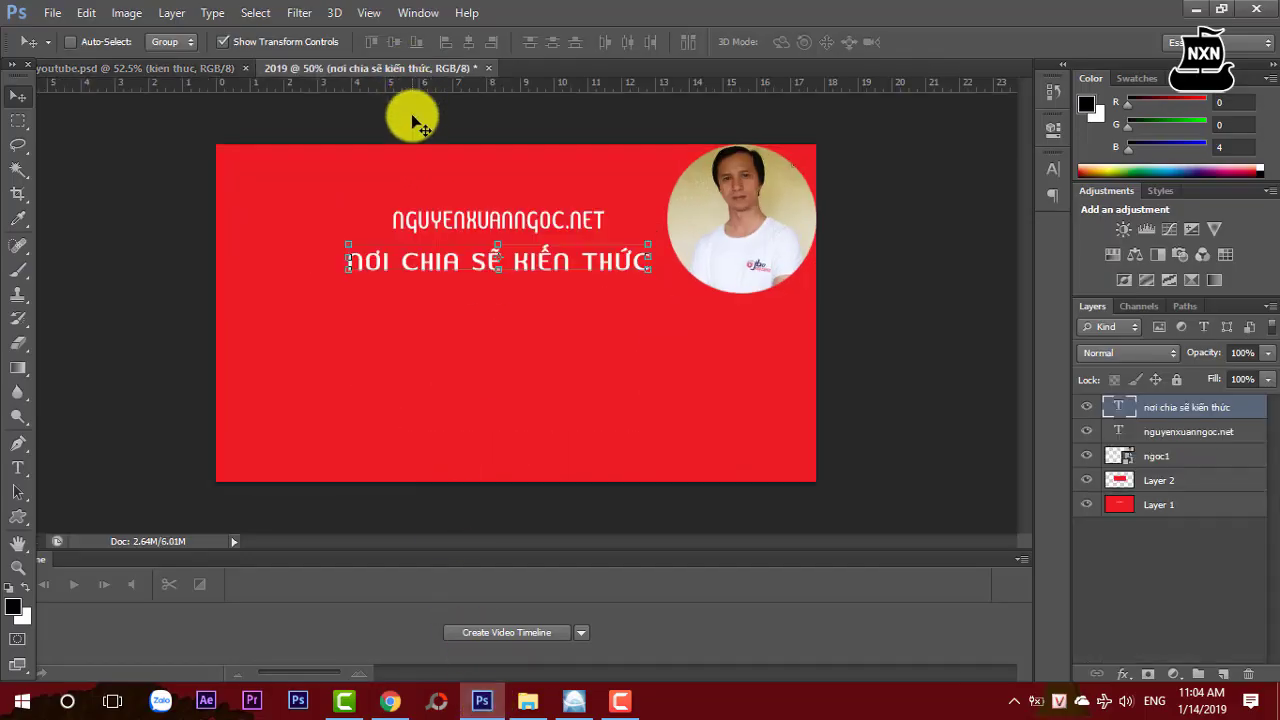
key("ctrl+v")
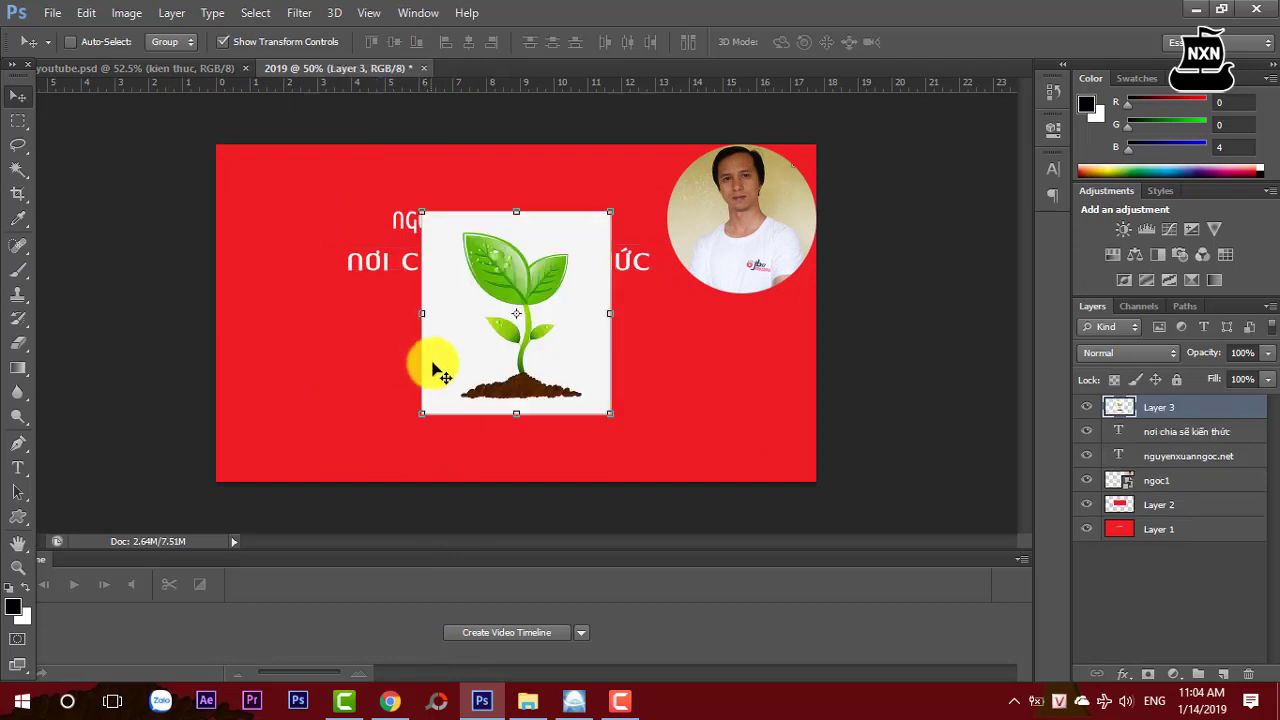
left_click_drag(460, 353, 258, 424)
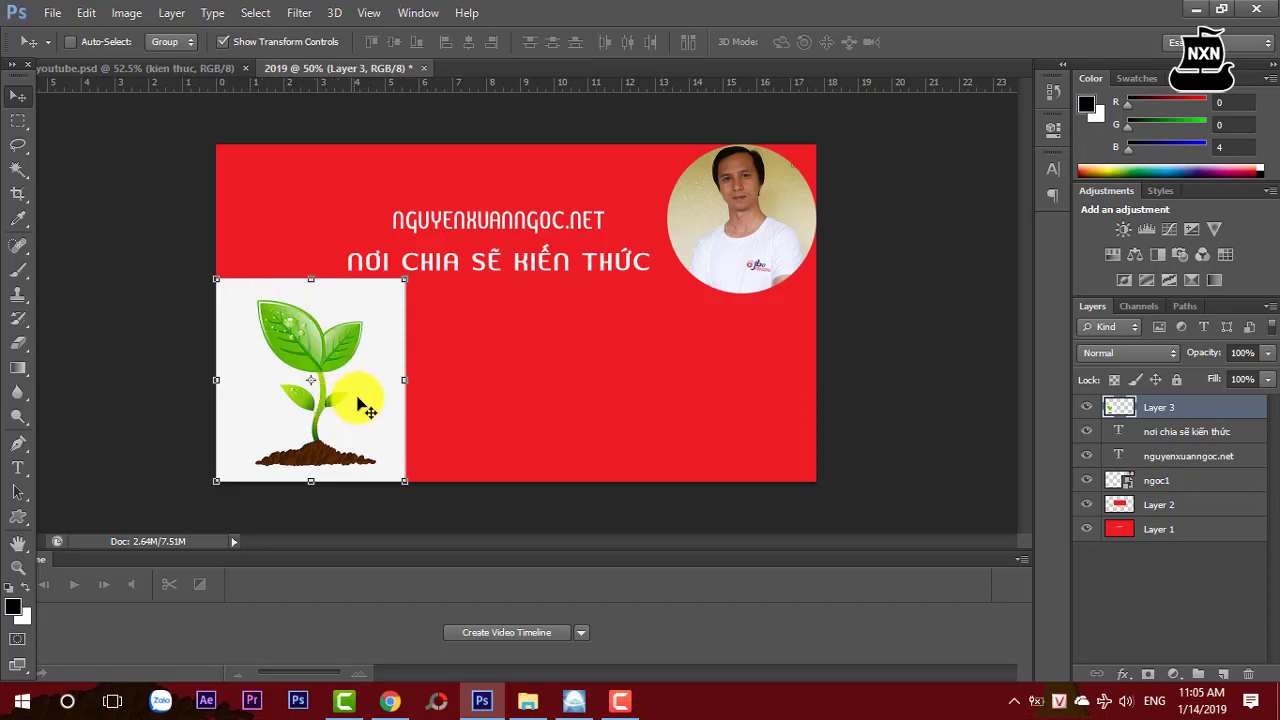
left_click(1160, 353)
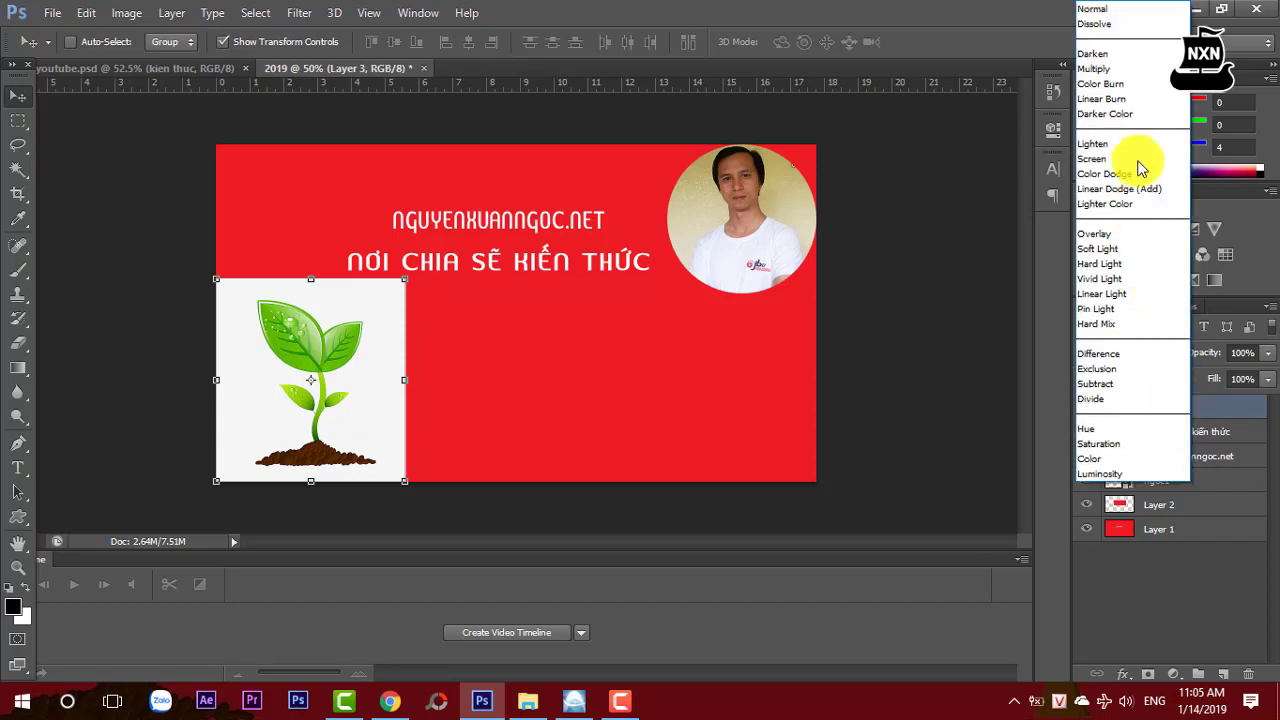
left_click(1100, 68)
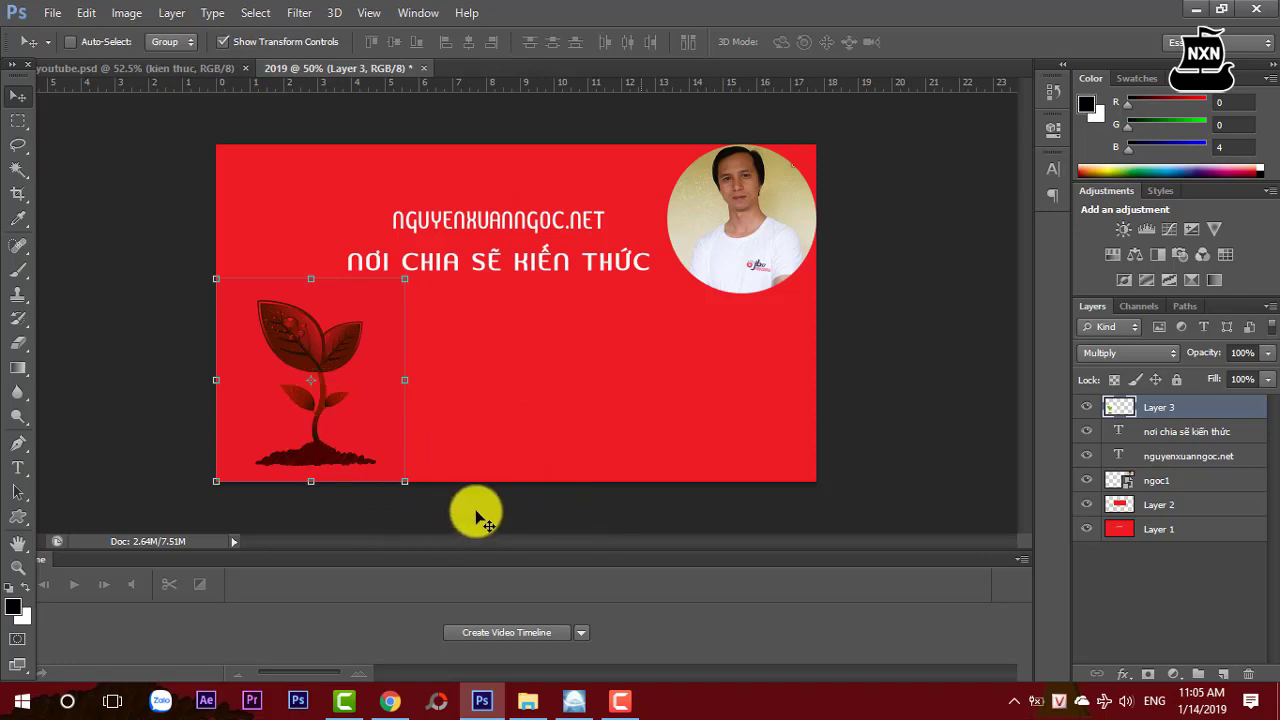
key("alt+shift+n")
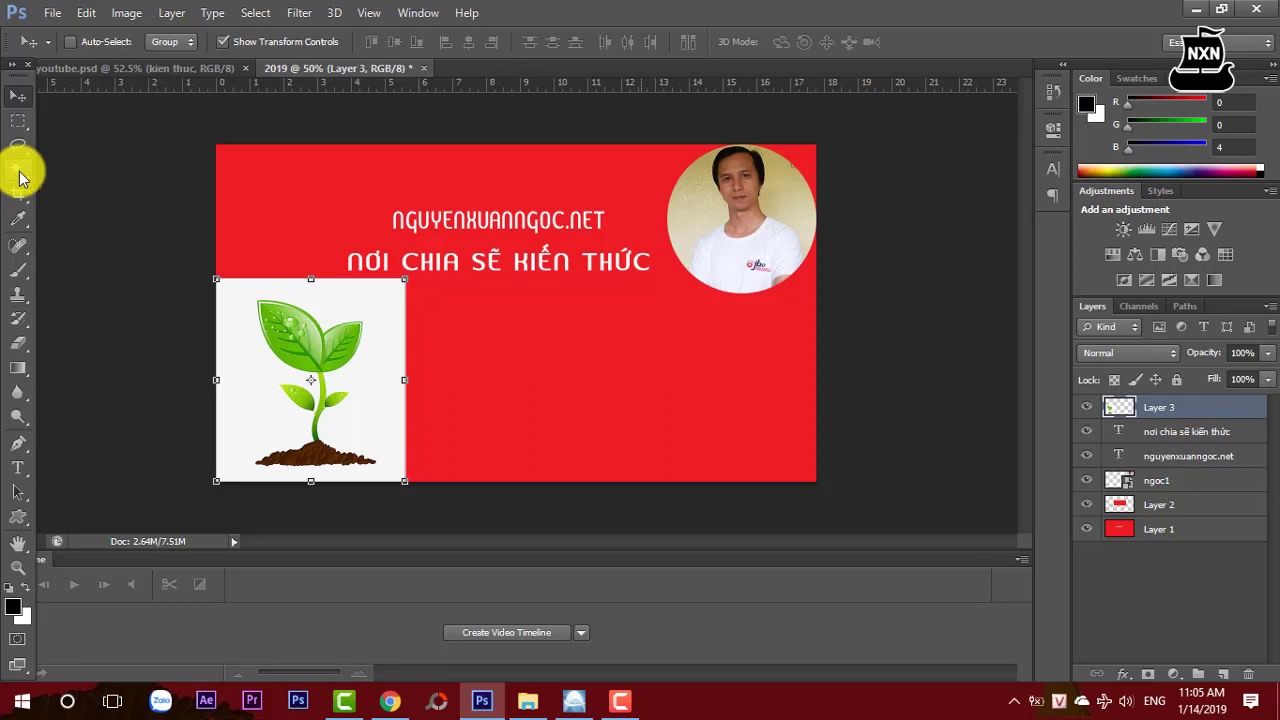
Delete the seedling's white background with the Magic Wand and deselect.
left_click(19, 172)
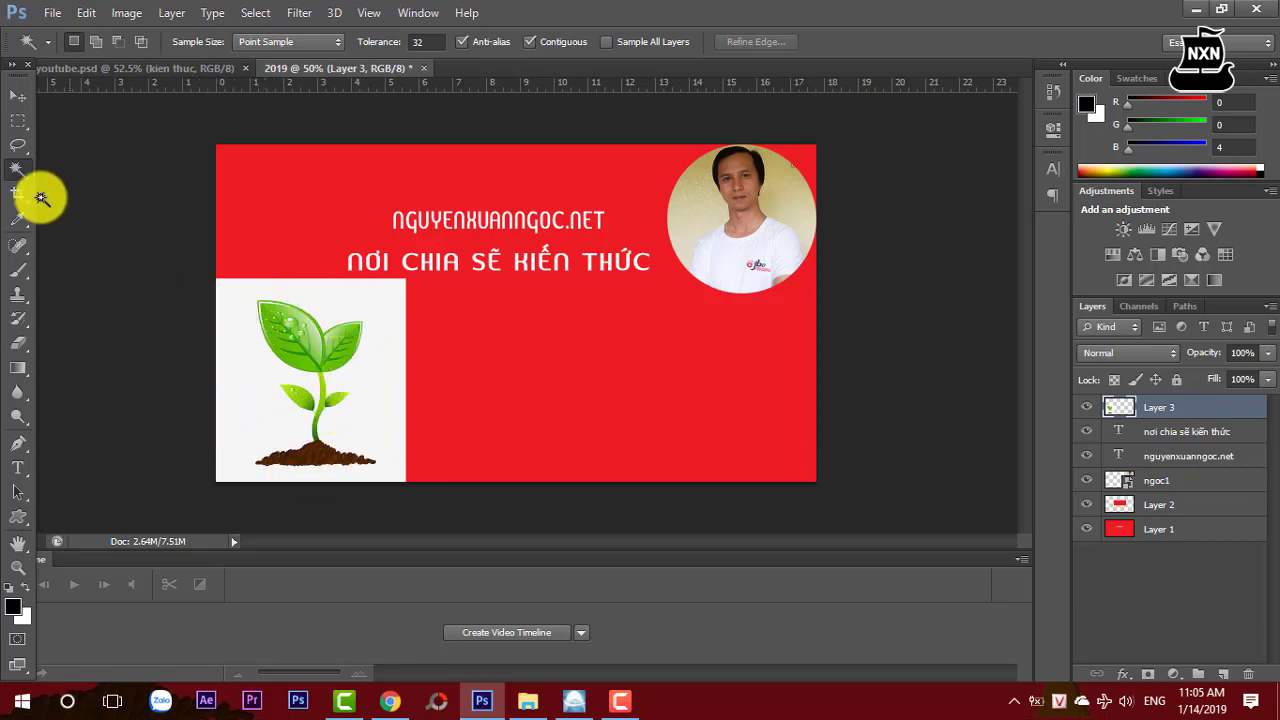
left_click(342, 309)
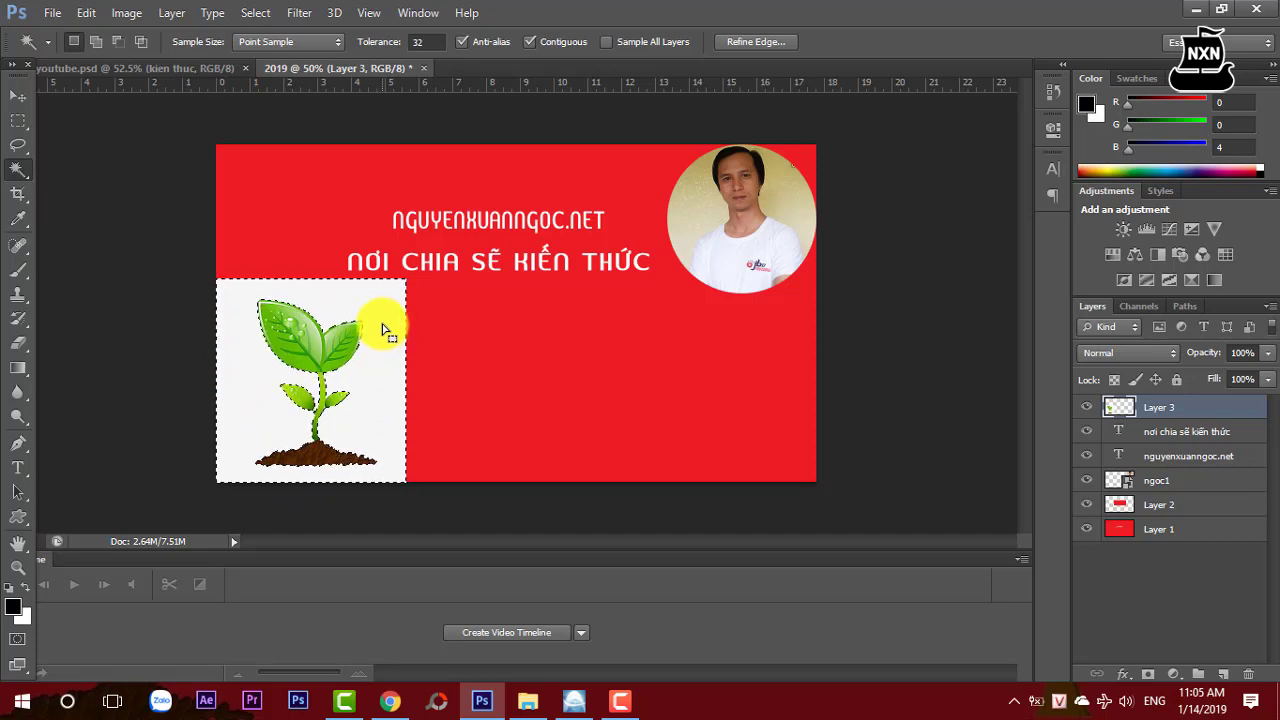
key("Delete")
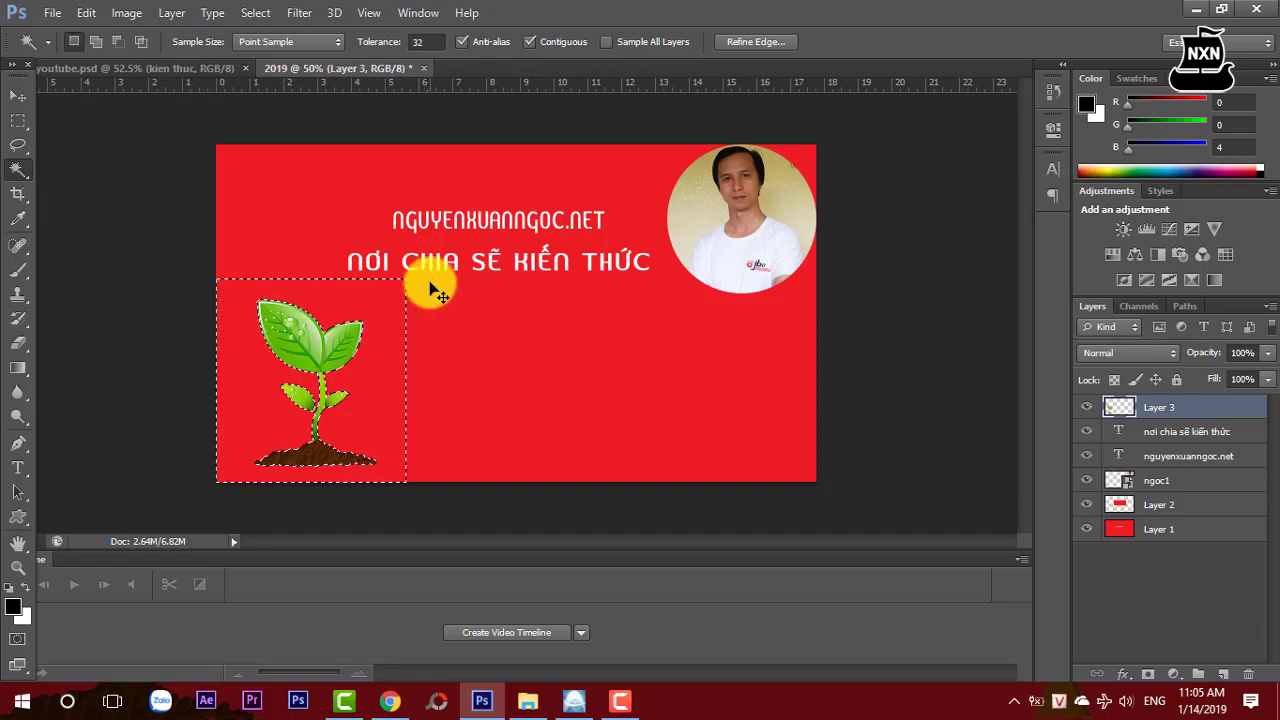
key("ctrl+d")
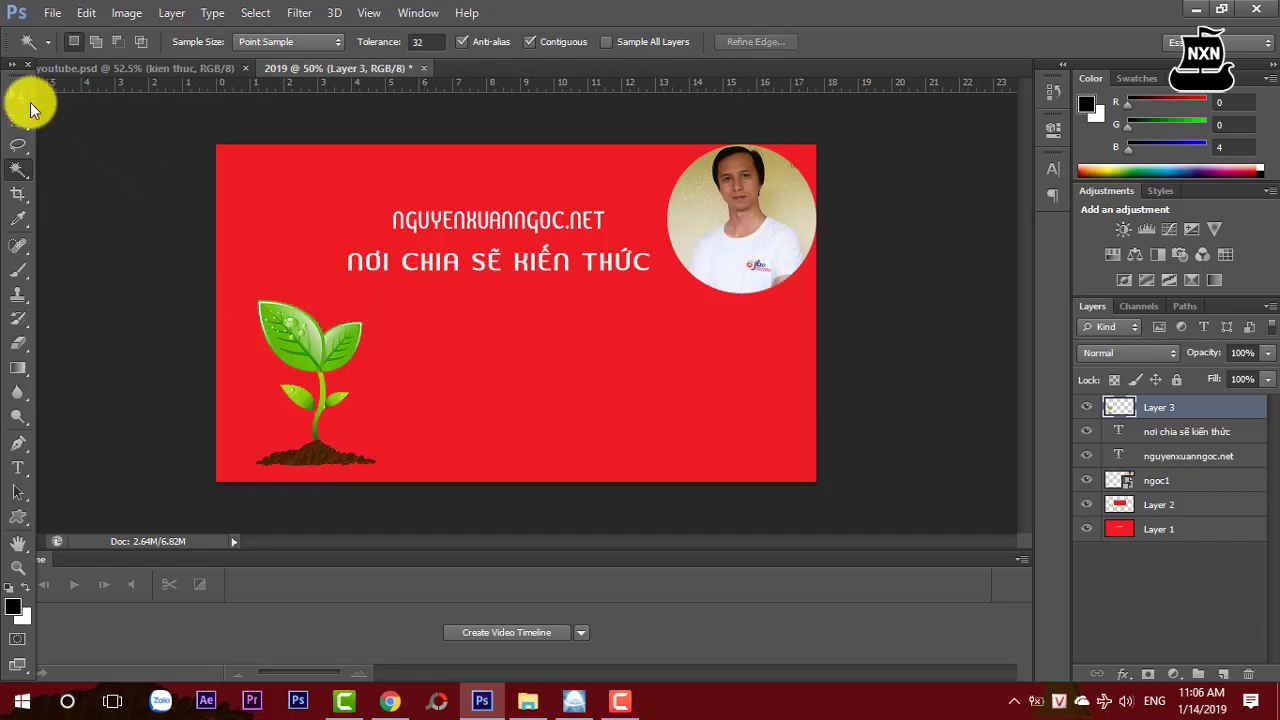
Nudge the plant two steps down and two left into the bottom-left corner.
left_click(29, 100)
key("Down")
key("Down")
key("Down")
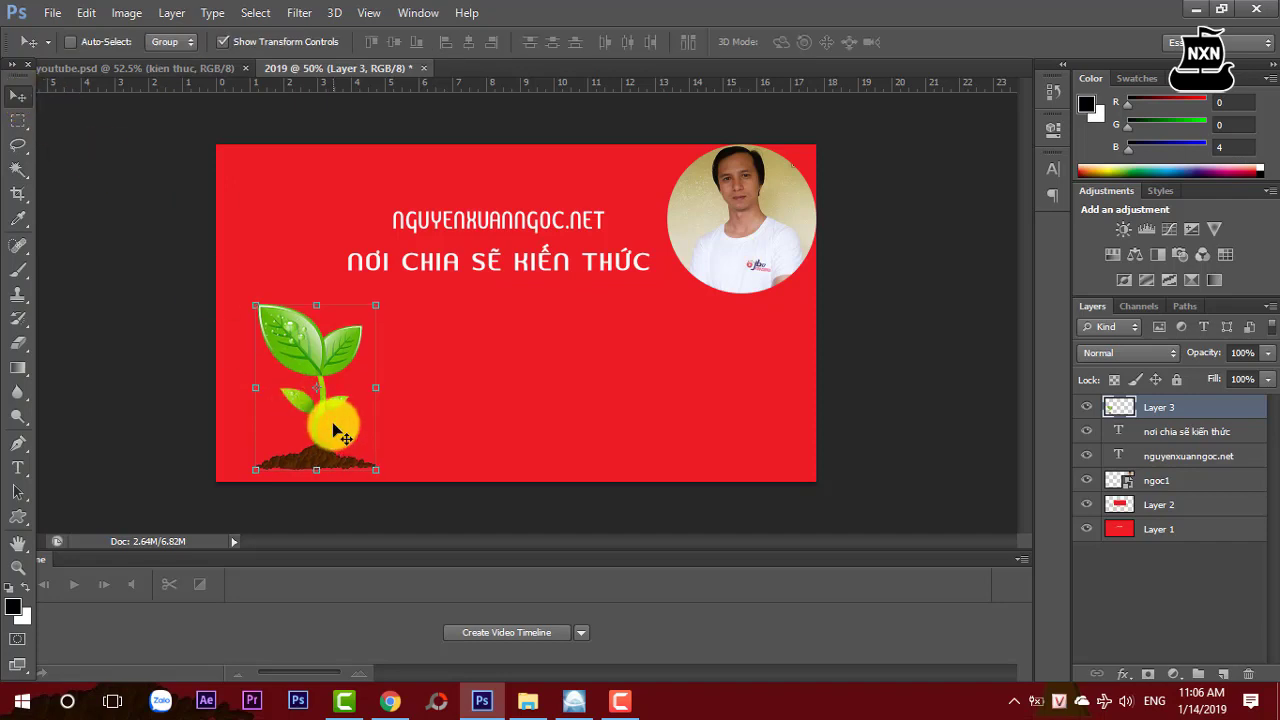
key("Down")
key("Down")
key("Down")
key("Down")
key("Down")
key("Down")
key("Down")
key("Down")
key("Down")
key("Down")
key("Down")
key("Down")
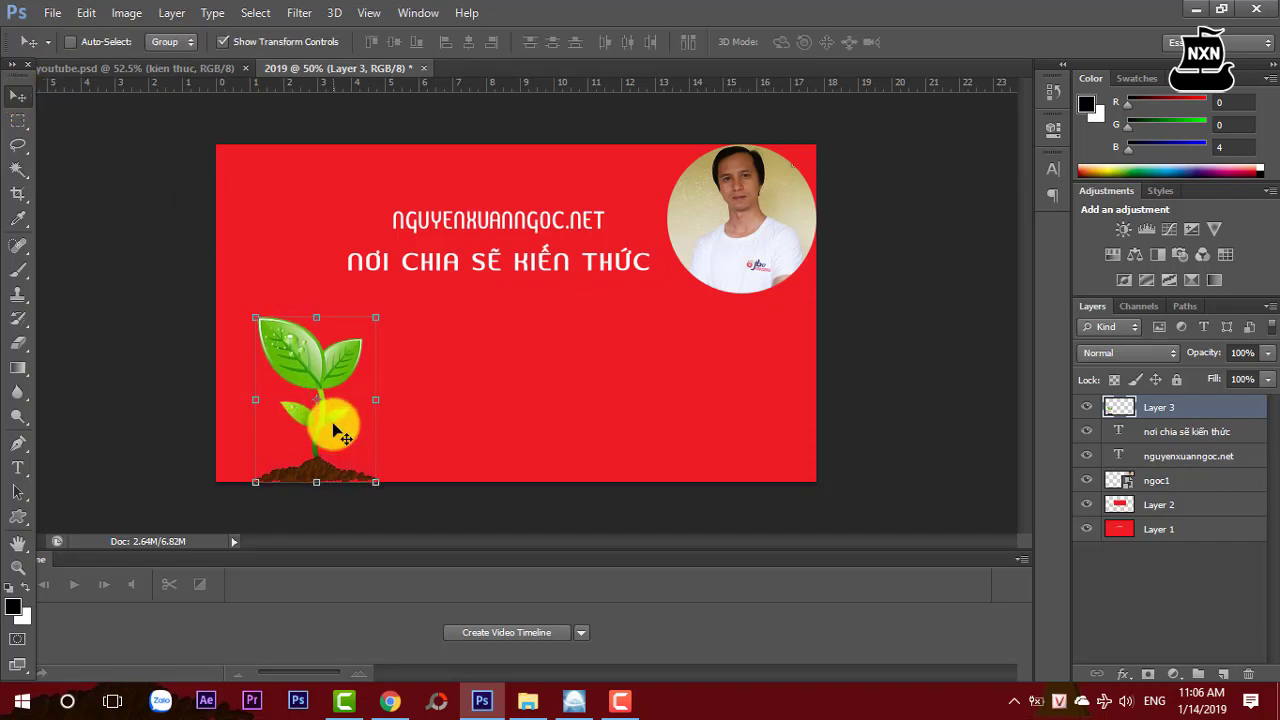
key("Left")
key("Left")
key("Left")
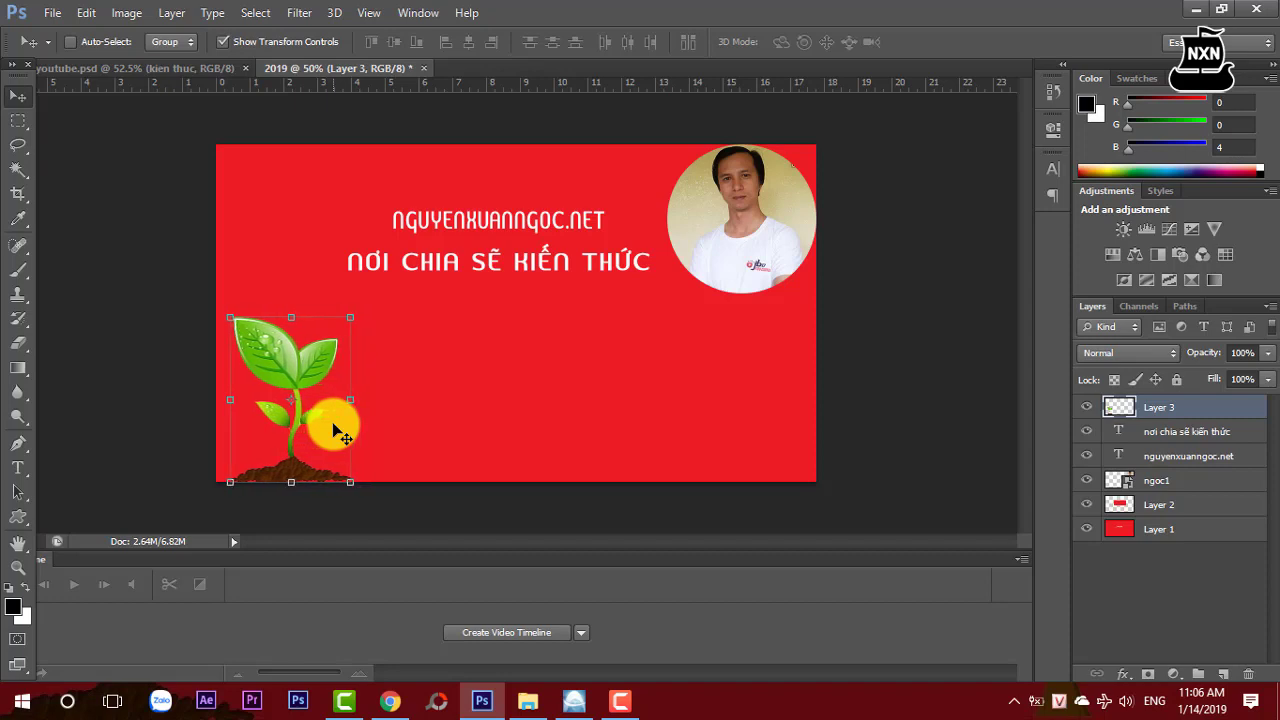
key("Left")
key("Left")
key("Left")
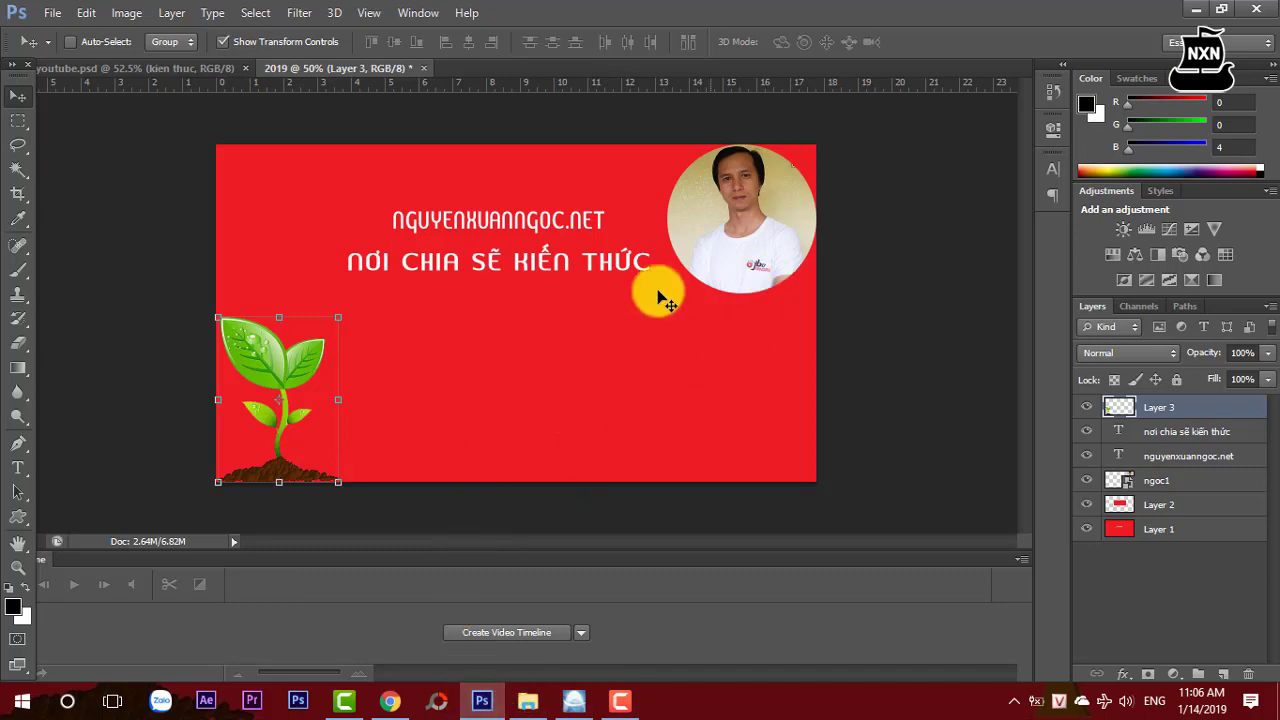
Copy the colourful tree-of-knowledge vector from Google Images and return to Photoshop.
left_click(390, 701)
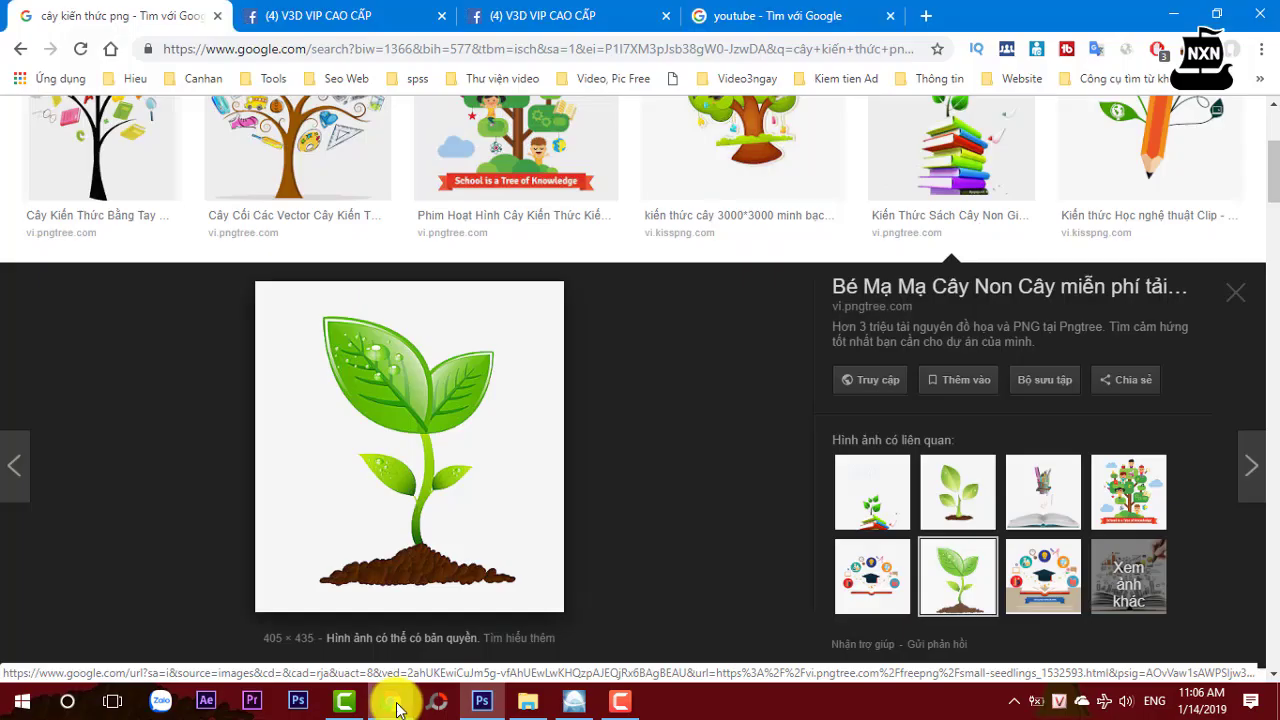
scroll(470, 370, "up", 2)
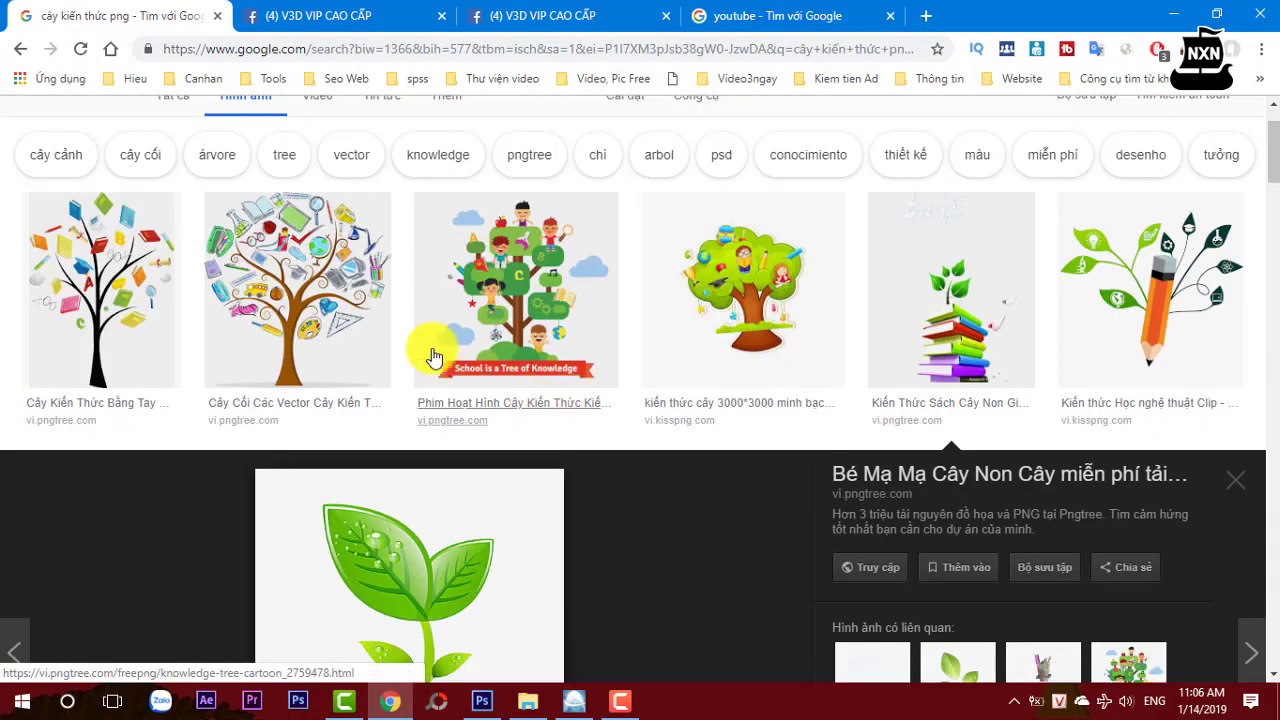
left_click(281, 277)
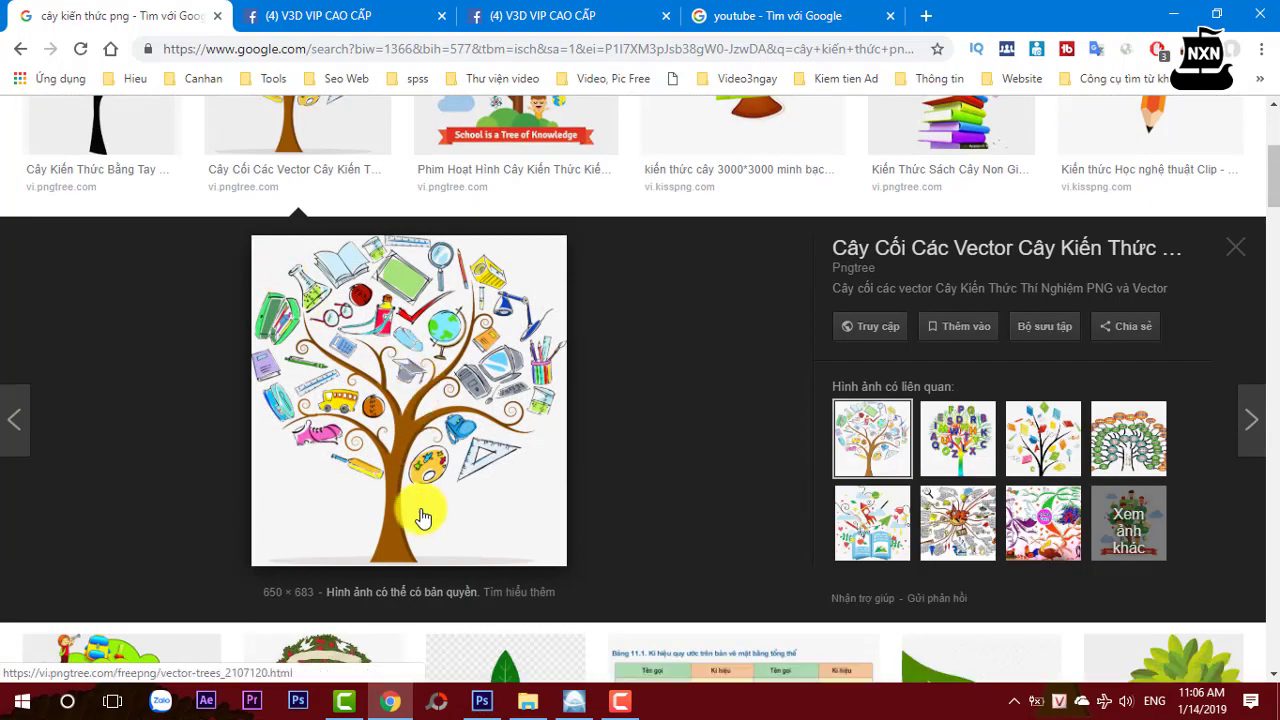
right_click(410, 365)
left_click(463, 550)
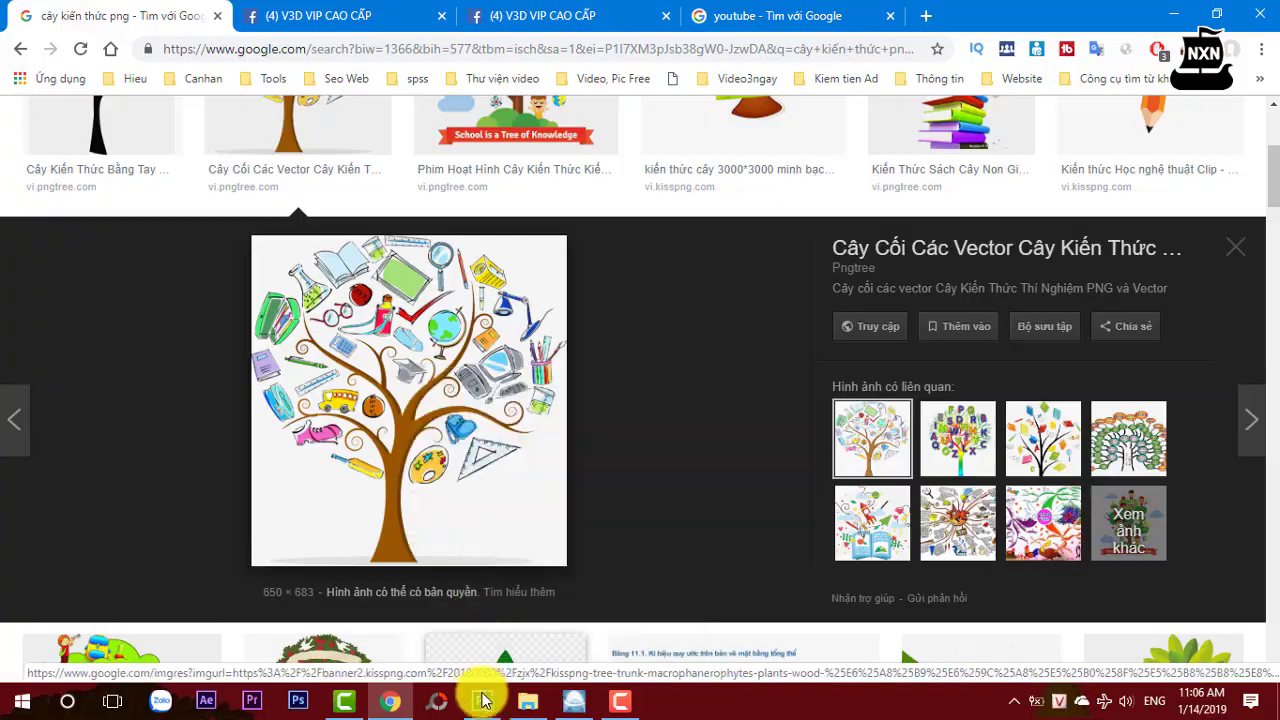
left_click(481, 700)
Paste the tree image and delete its white background with the Magic Wand.
key("ctrl+v")
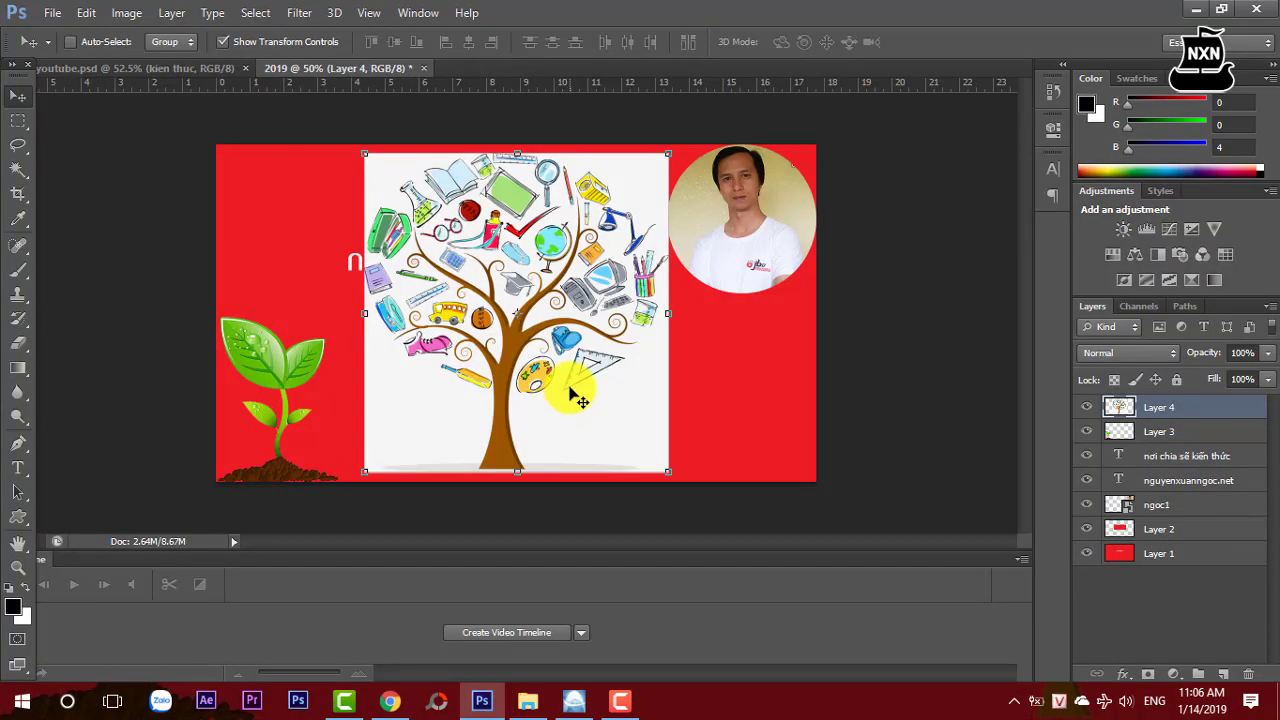
left_click(17, 174)
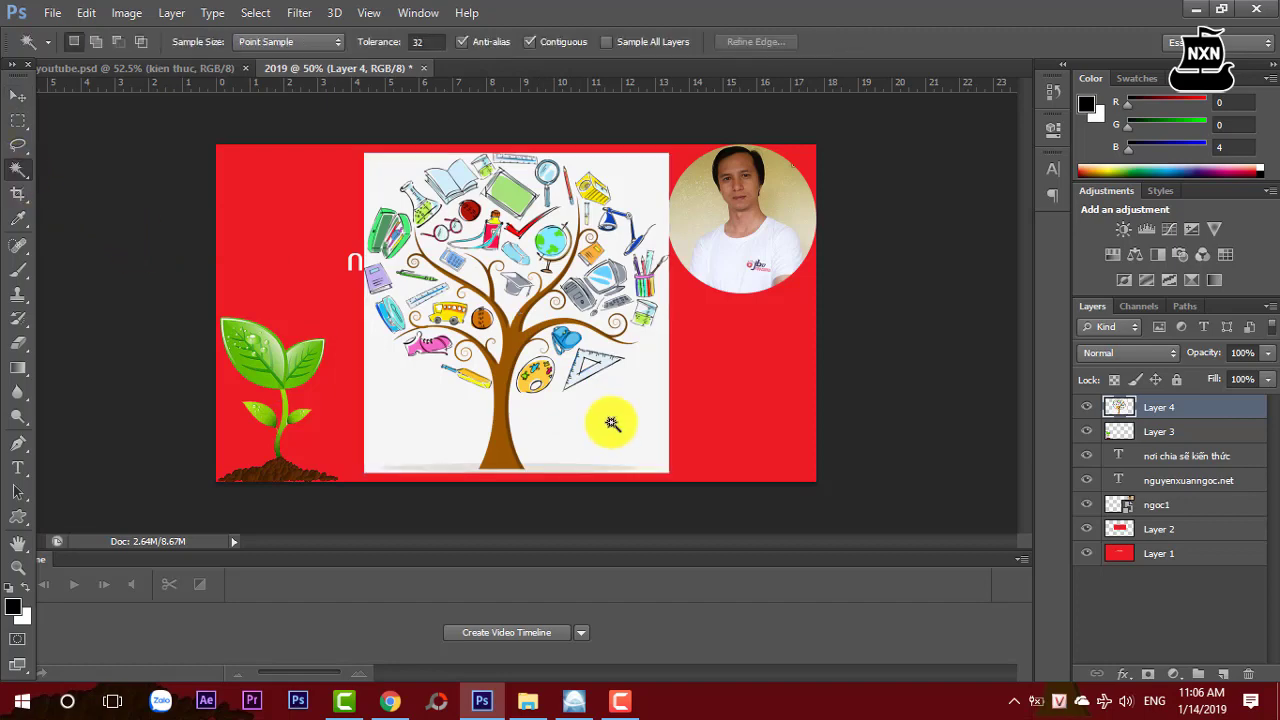
left_click(609, 416)
key("Delete")
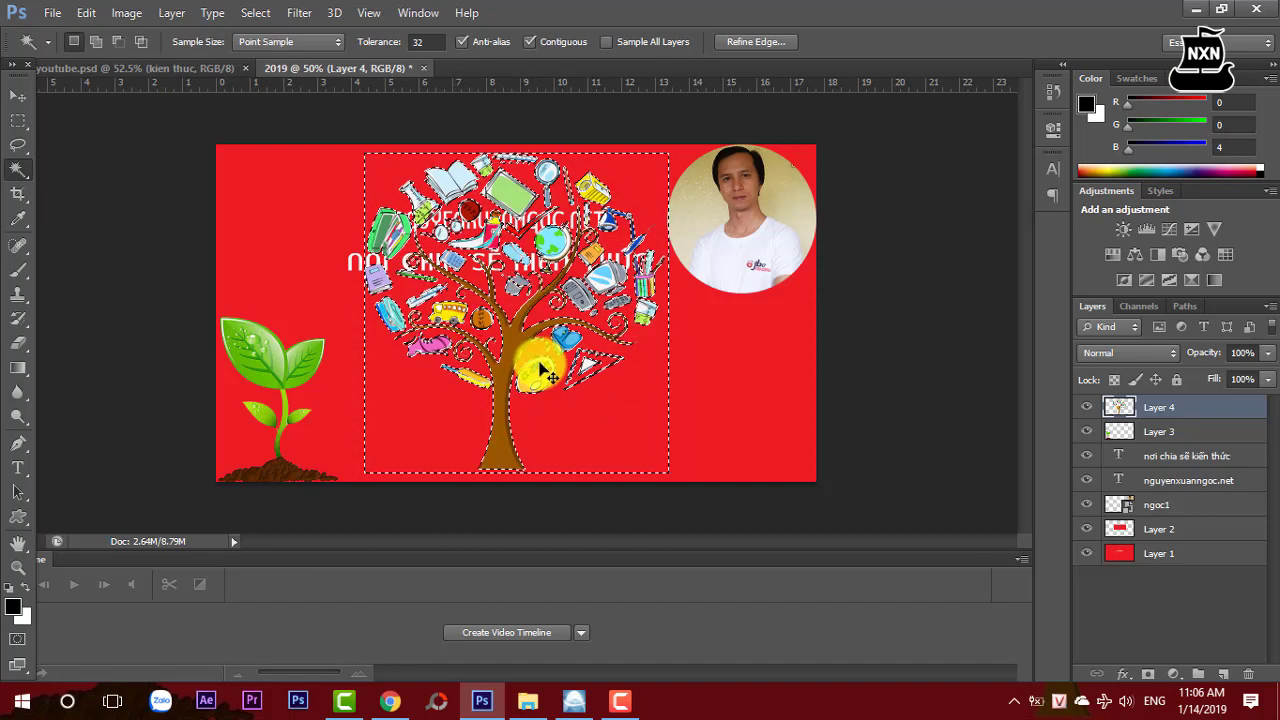
key("ctrl+d")
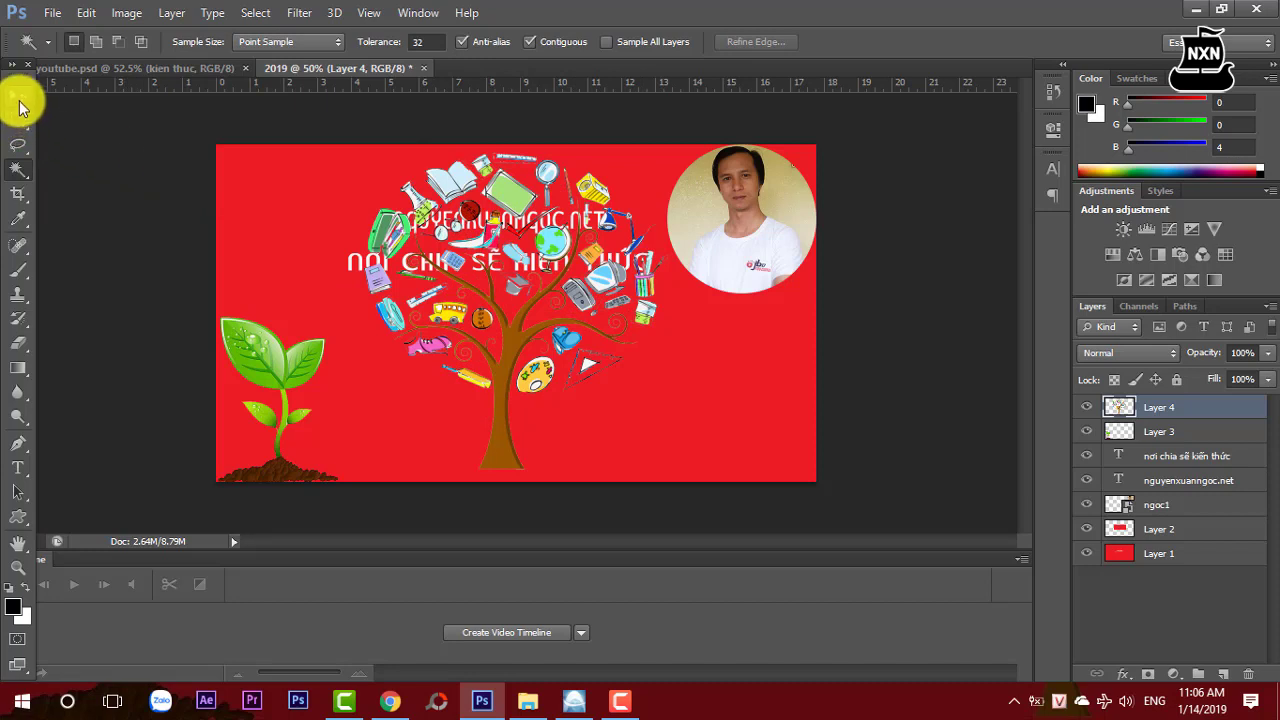
Shrink the tree to about 50% and place it in the bottom-right corner.
left_click(19, 97)
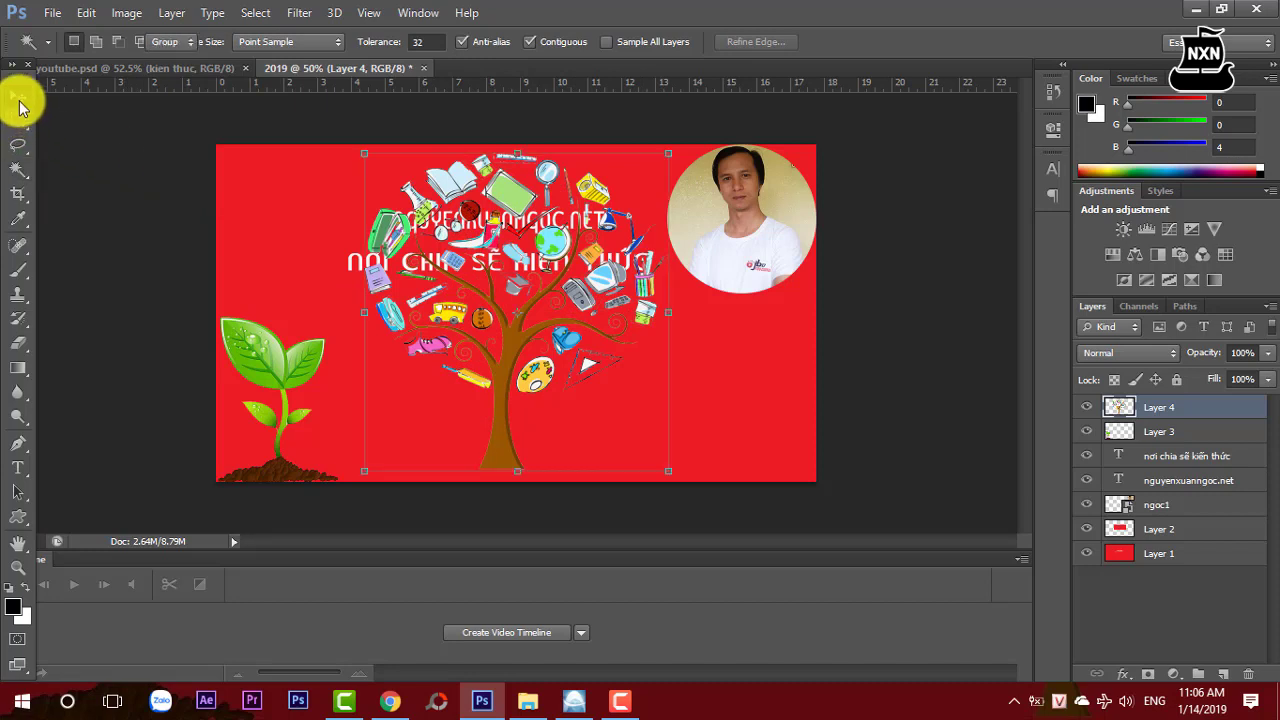
left_click(366, 153)
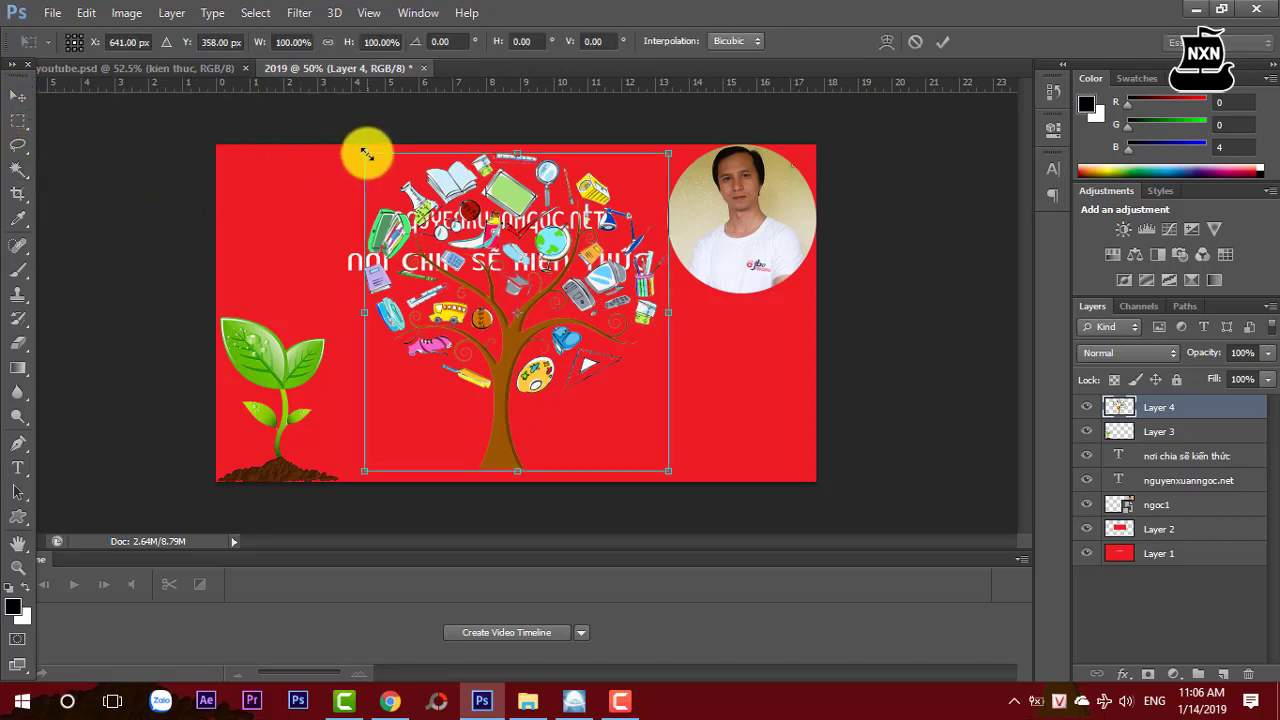
left_click_drag(366, 153, 455, 341)
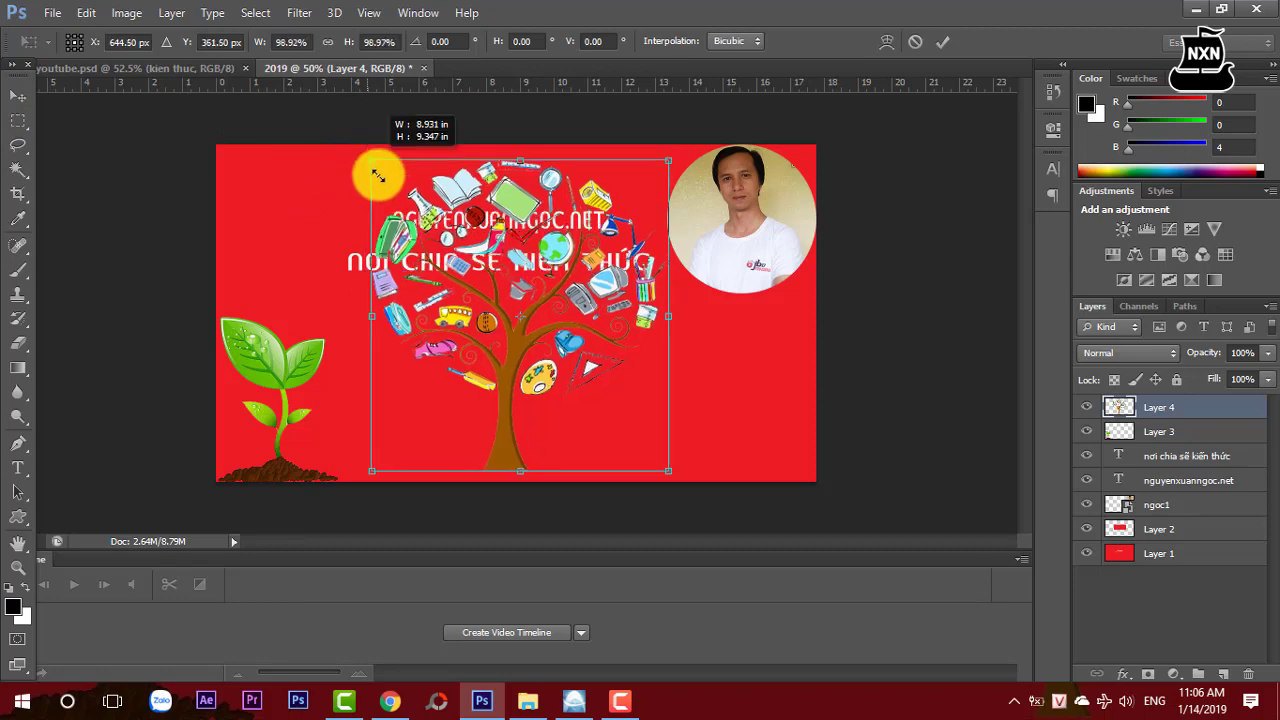
left_click_drag(536, 405, 682, 415)
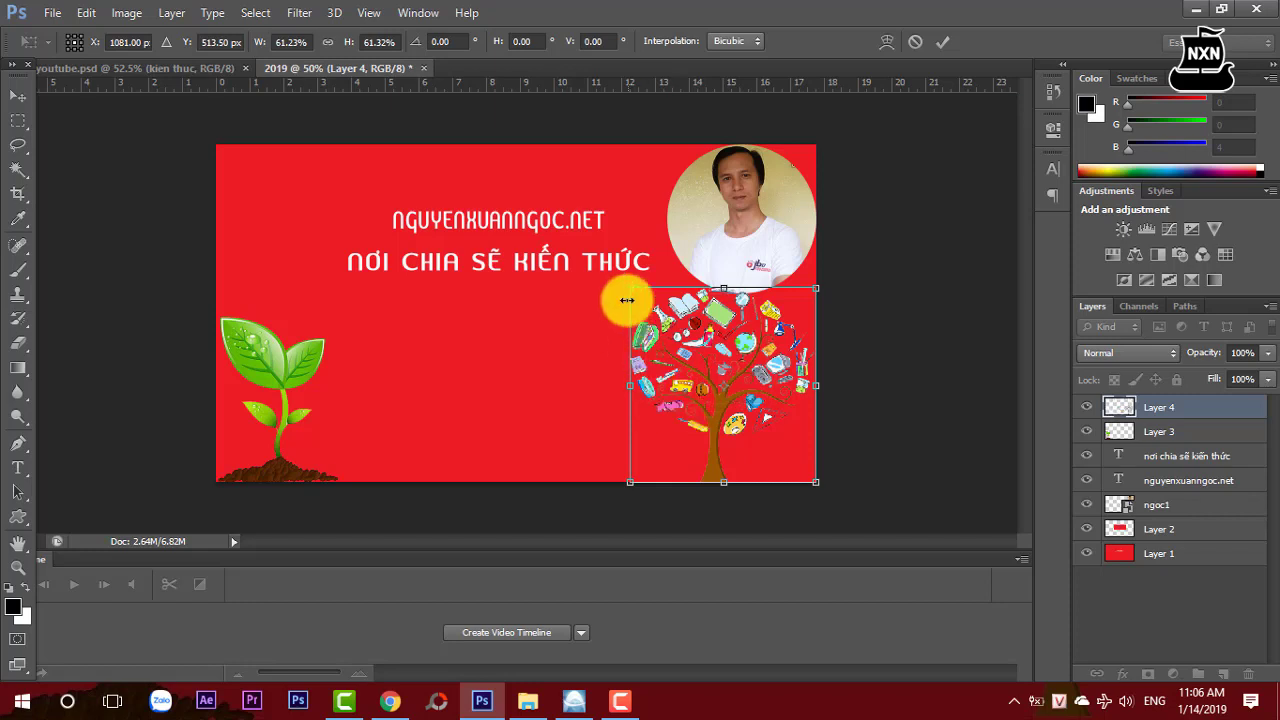
left_click_drag(630, 288, 664, 322)
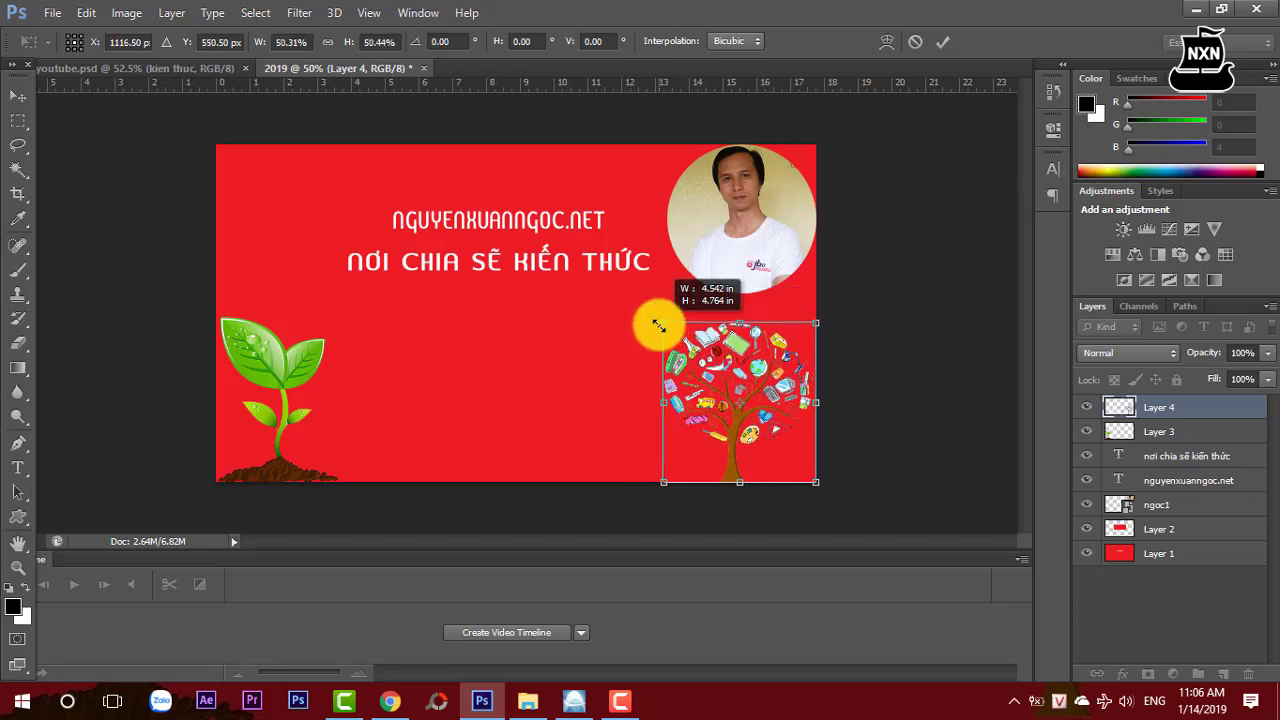
left_click(941, 41)
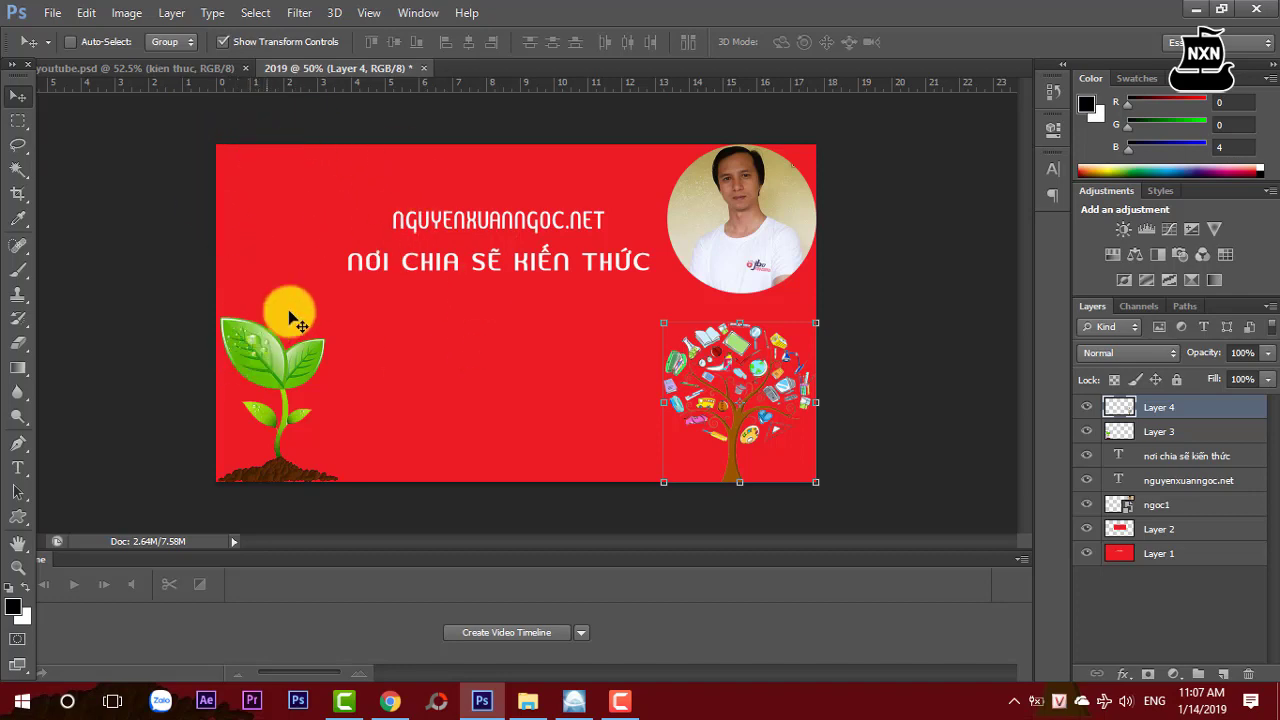
Add white text 'năm 2019' near the top-left of the thumbnail.
left_click(17, 469)
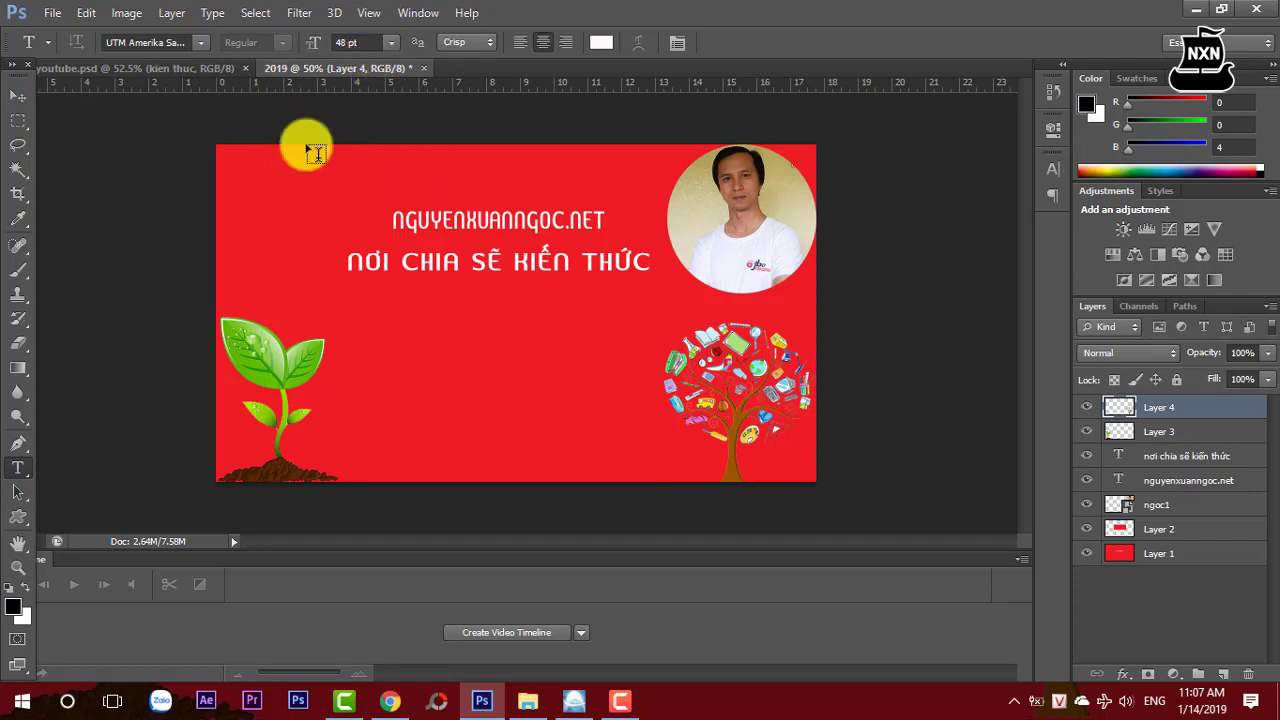
left_click(266, 210)
type("ĂM 2019")
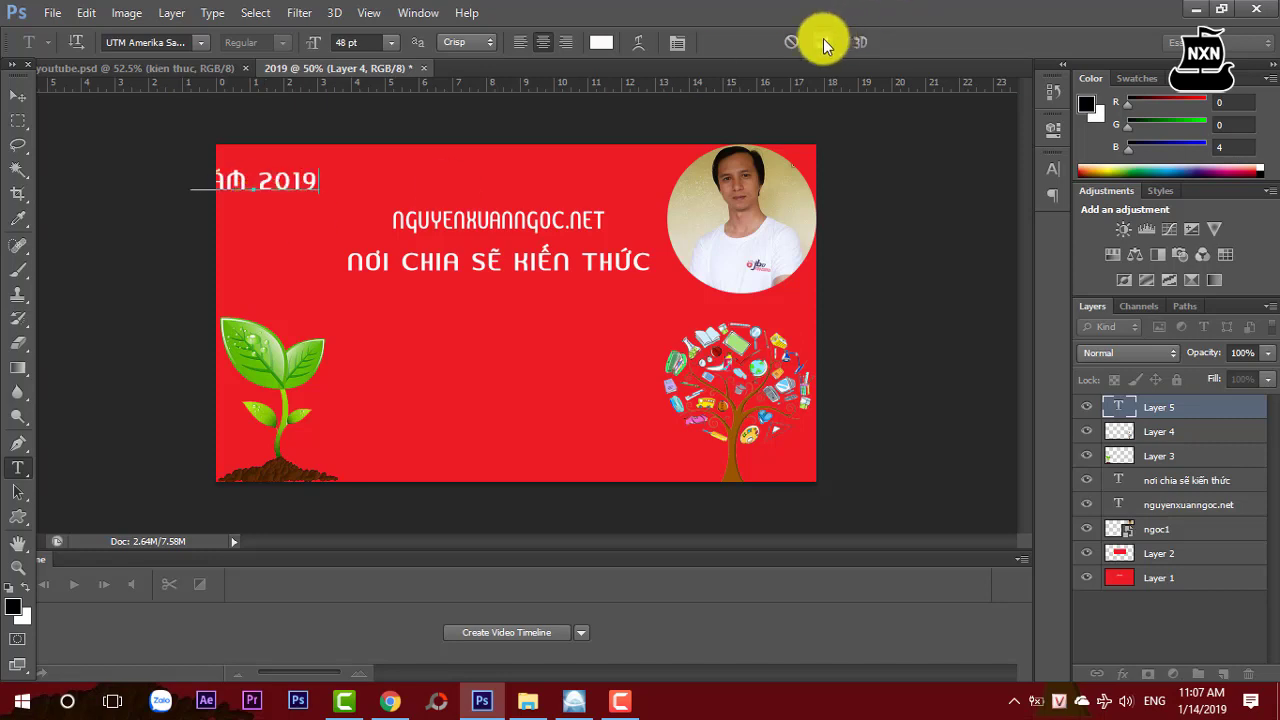
left_click(824, 42)
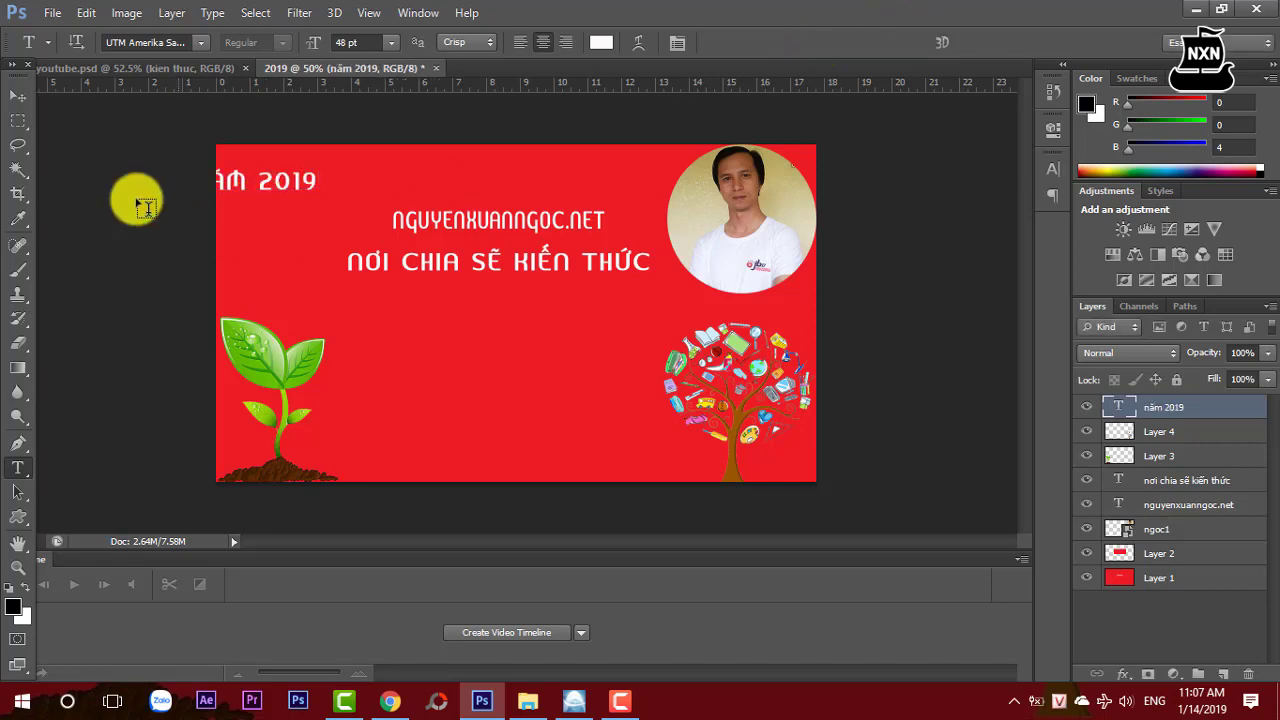
Move the NĂM 2019 heading fully onto the canvas and enlarge it in the top-left.
left_click(8, 95)
left_click_drag(228, 178, 292, 175)
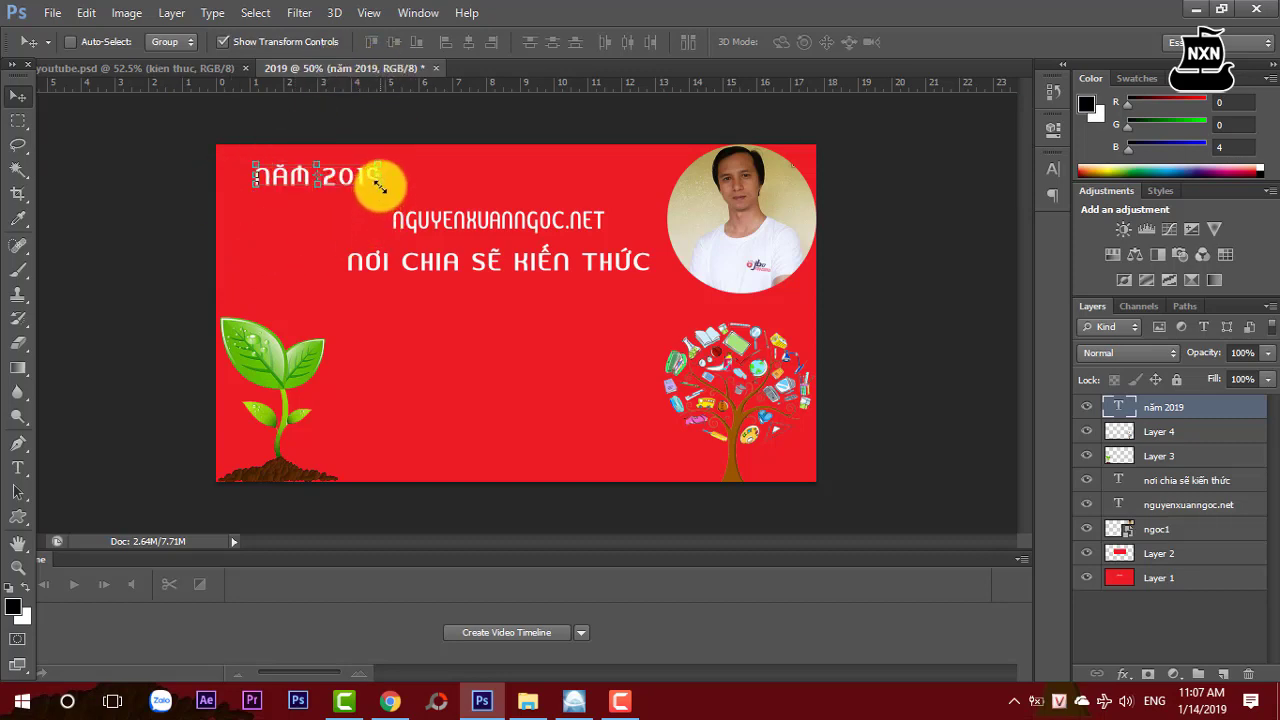
left_click_drag(375, 180, 382, 206)
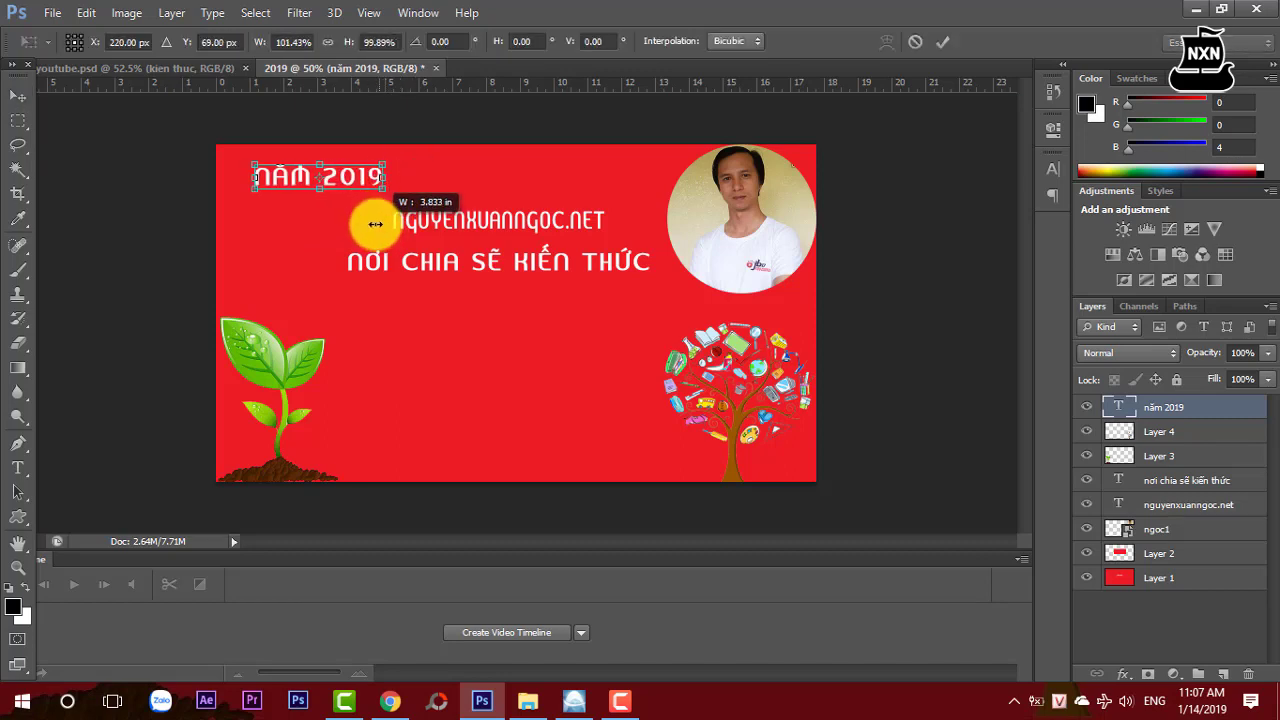
left_click_drag(386, 215, 357, 214)
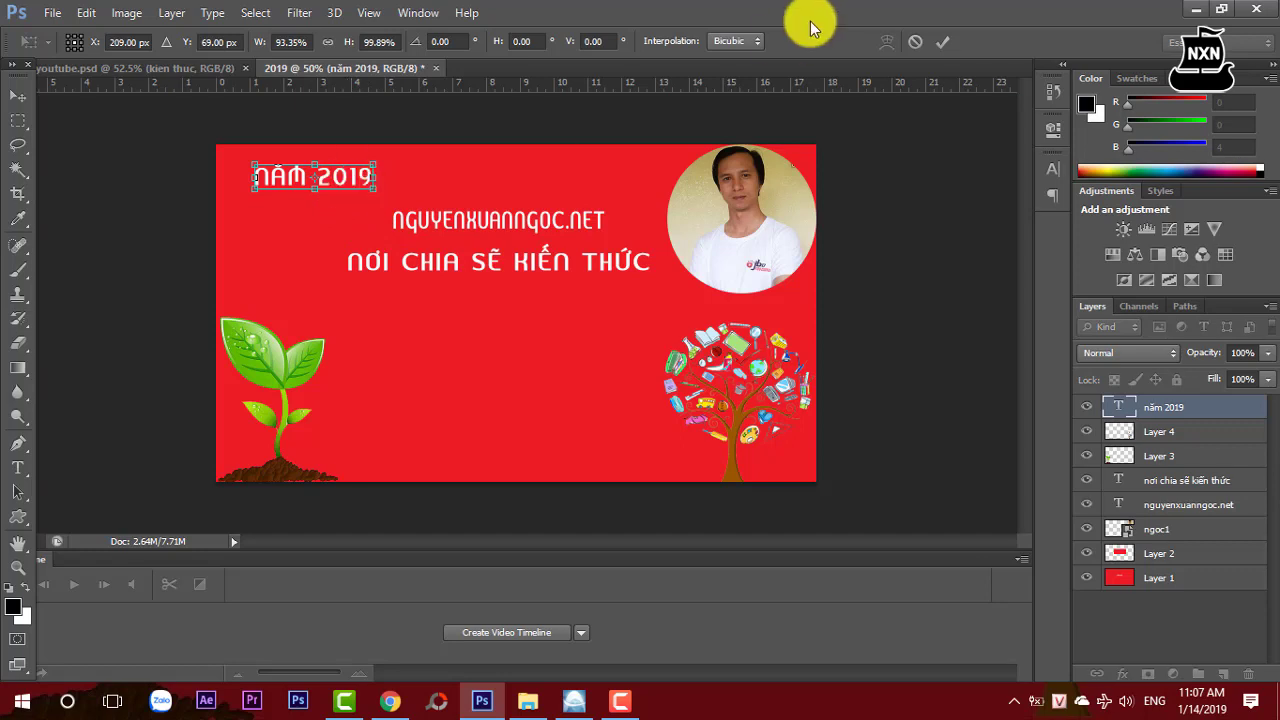
left_click(942, 41)
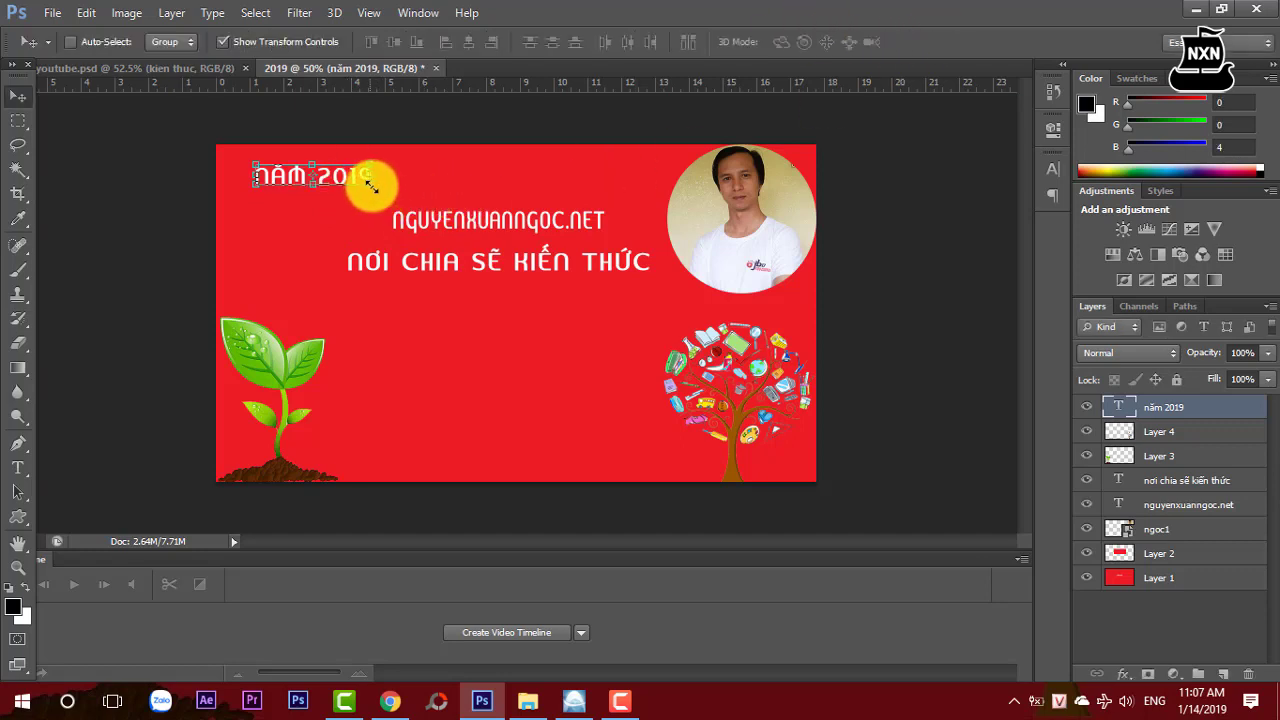
mouse_move(371, 183)
left_mouse_down()
mouse_move(374, 171)
mouse_move(346, 182)
left_mouse_up()
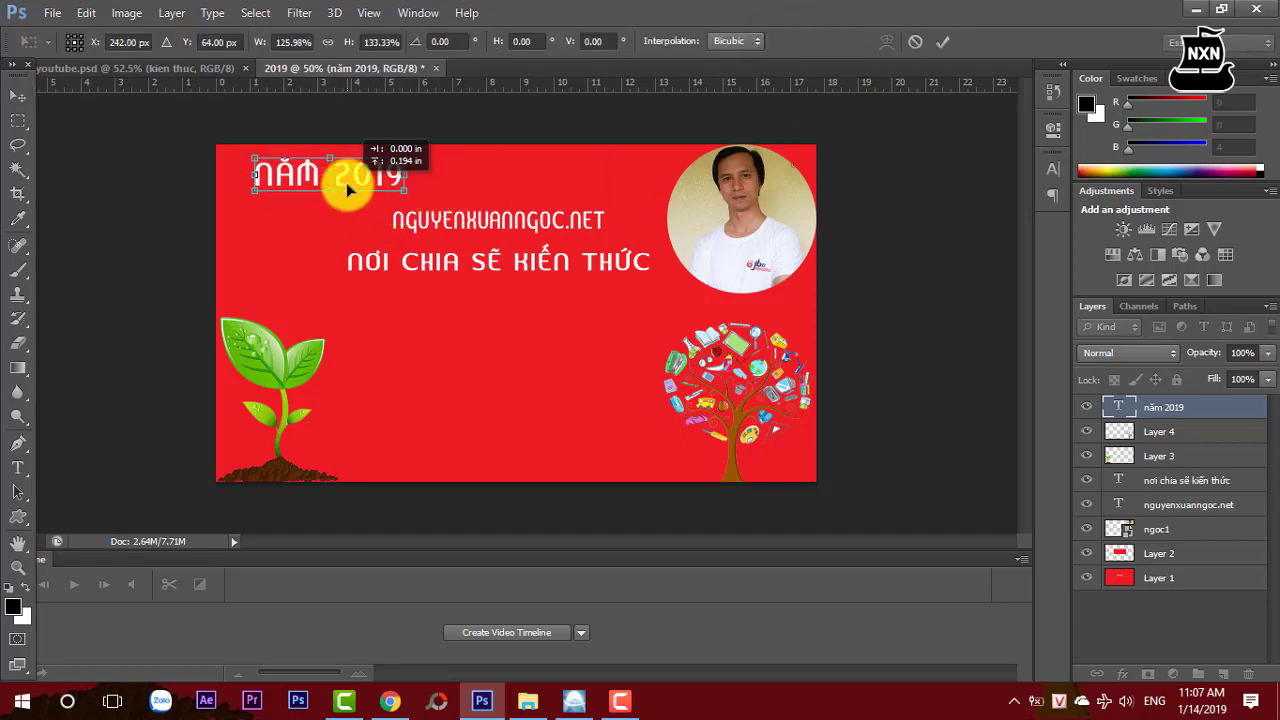
left_click(942, 41)
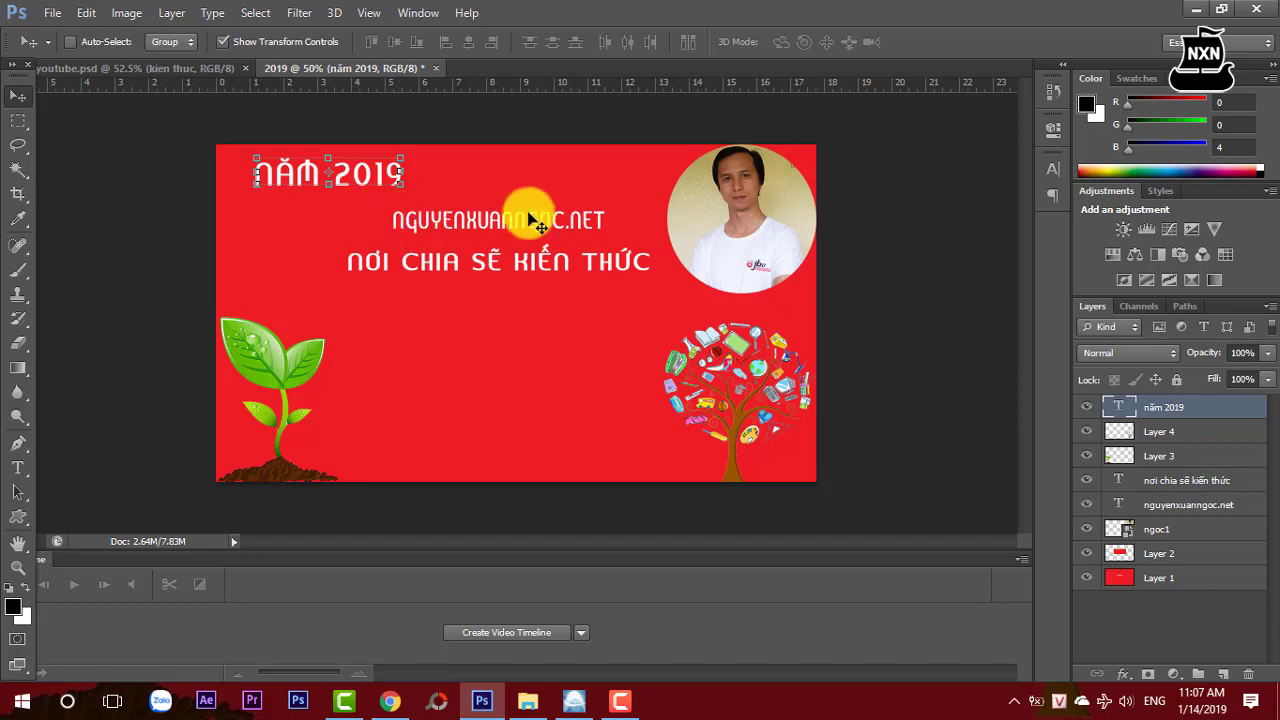
Give the nguyenxuanngoc.net text layer a 2 px near-black (000004) Stroke effect.
left_click(1185, 507)
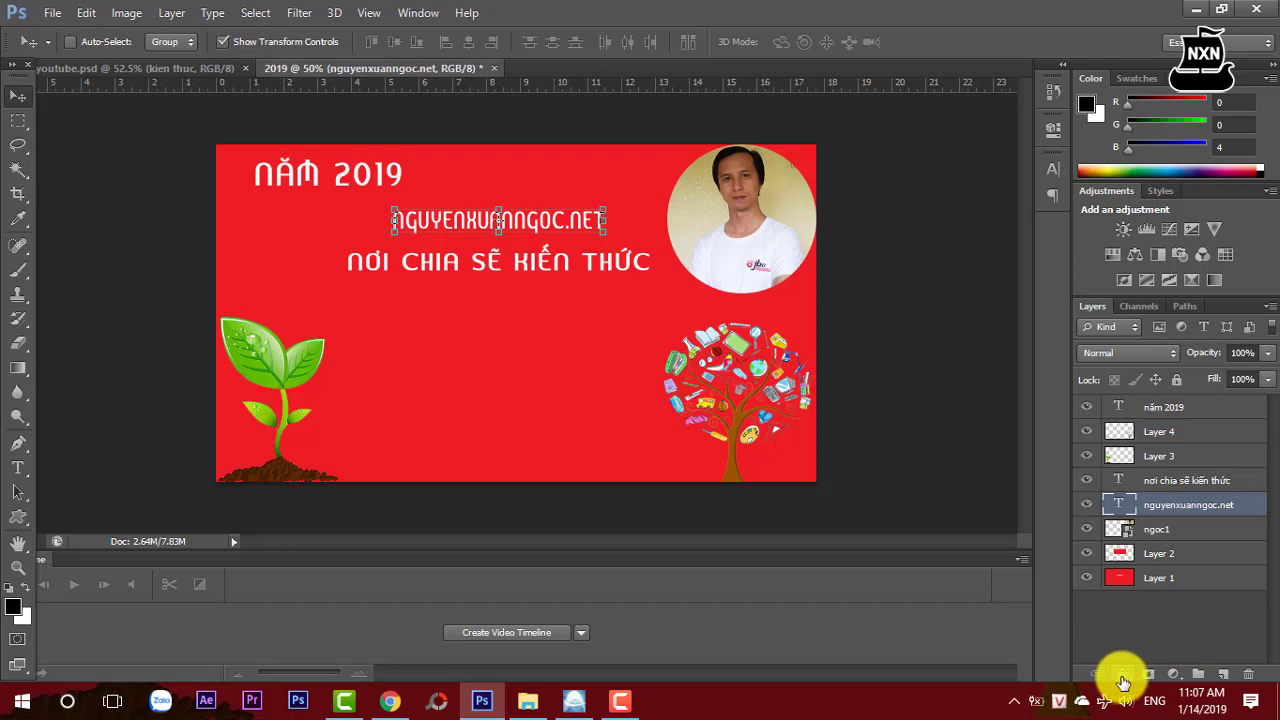
left_click(1123, 676)
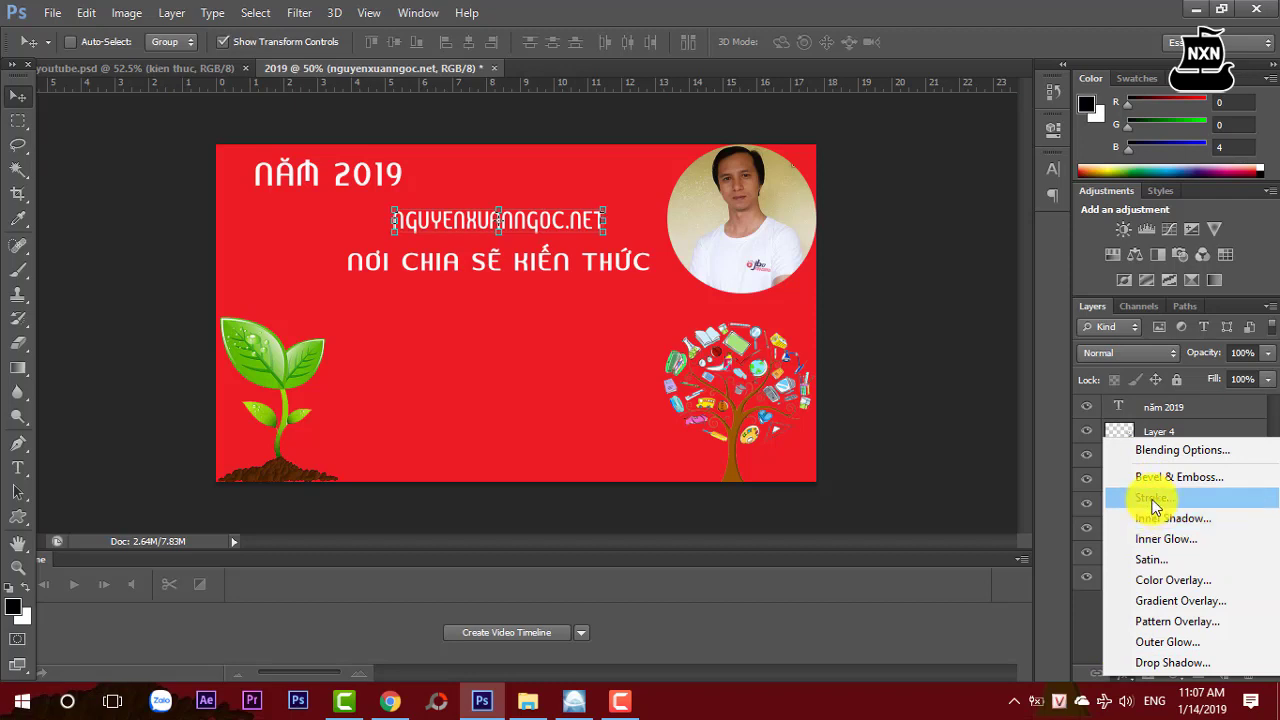
left_click(1152, 500)
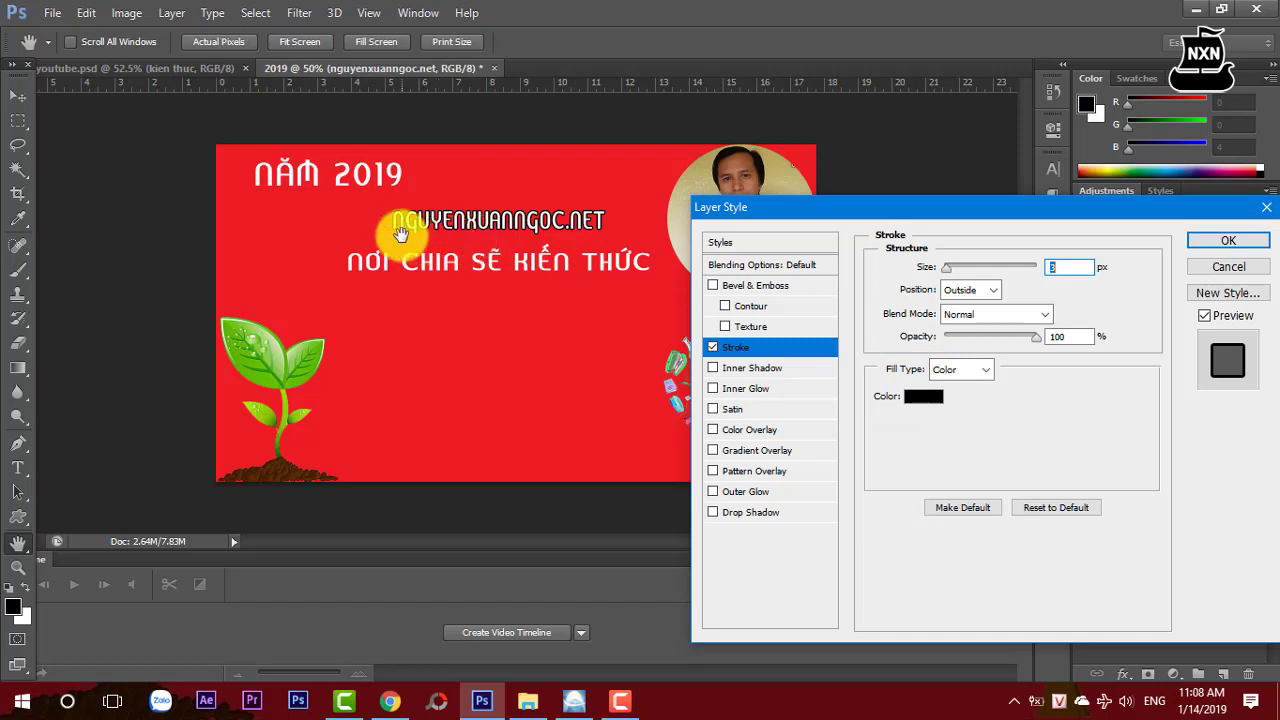
left_click(919, 398)
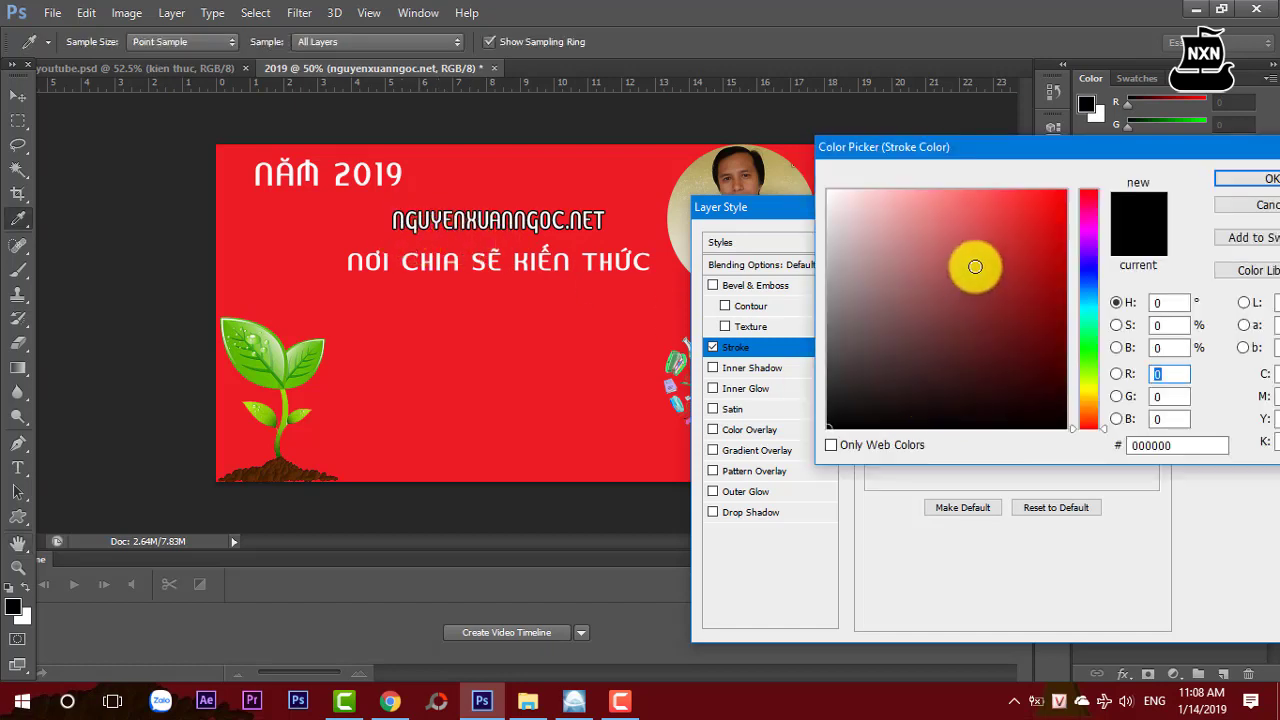
left_click(1089, 268)
left_click_drag(1041, 256, 993, 310)
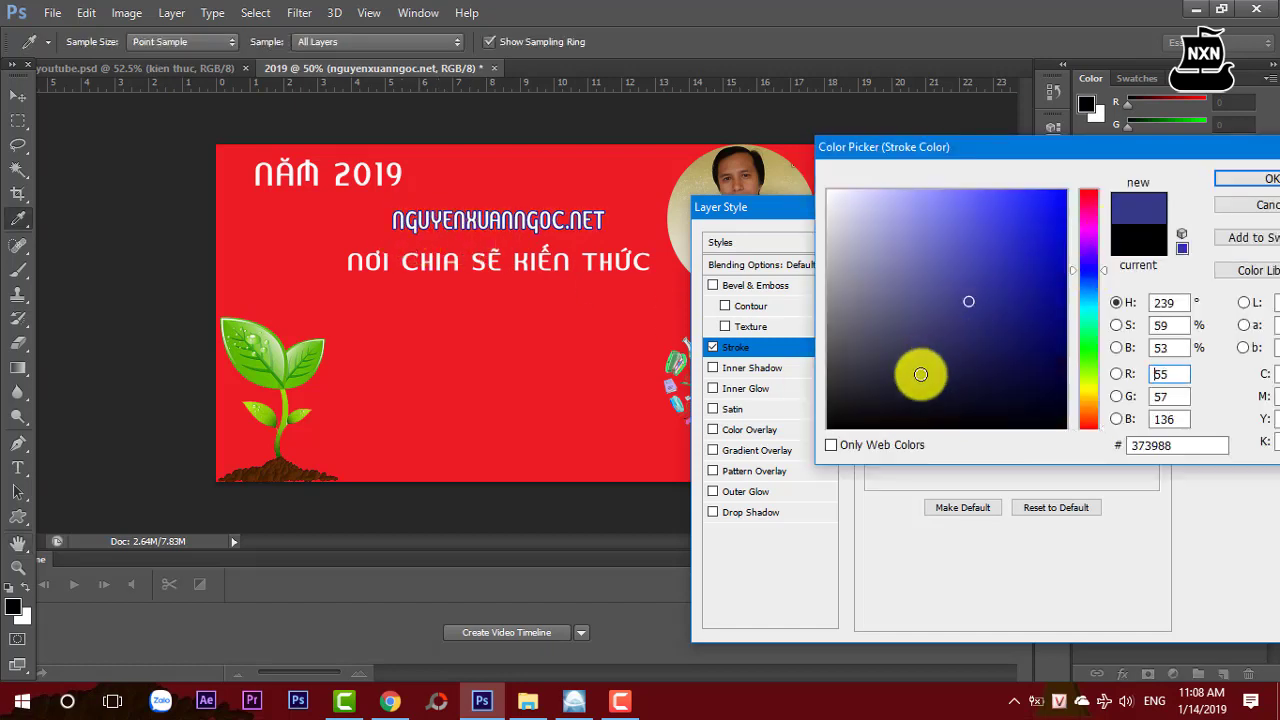
left_click(998, 291)
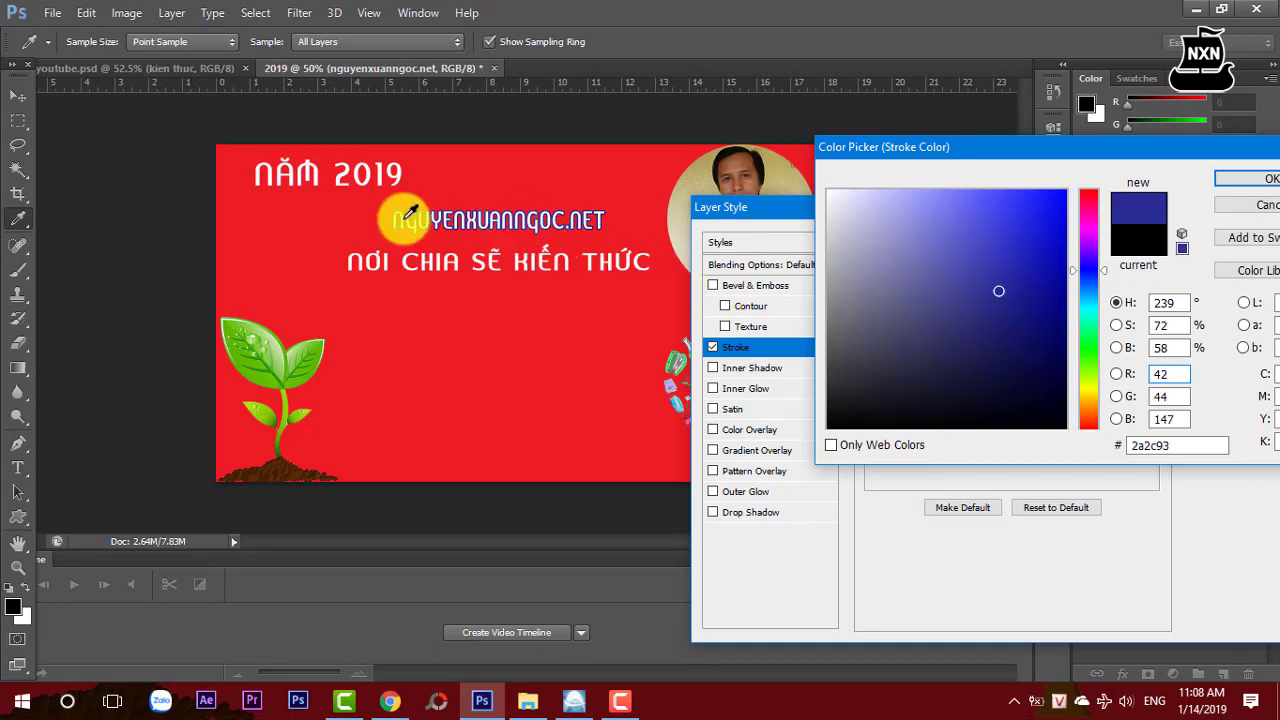
left_click(1035, 230)
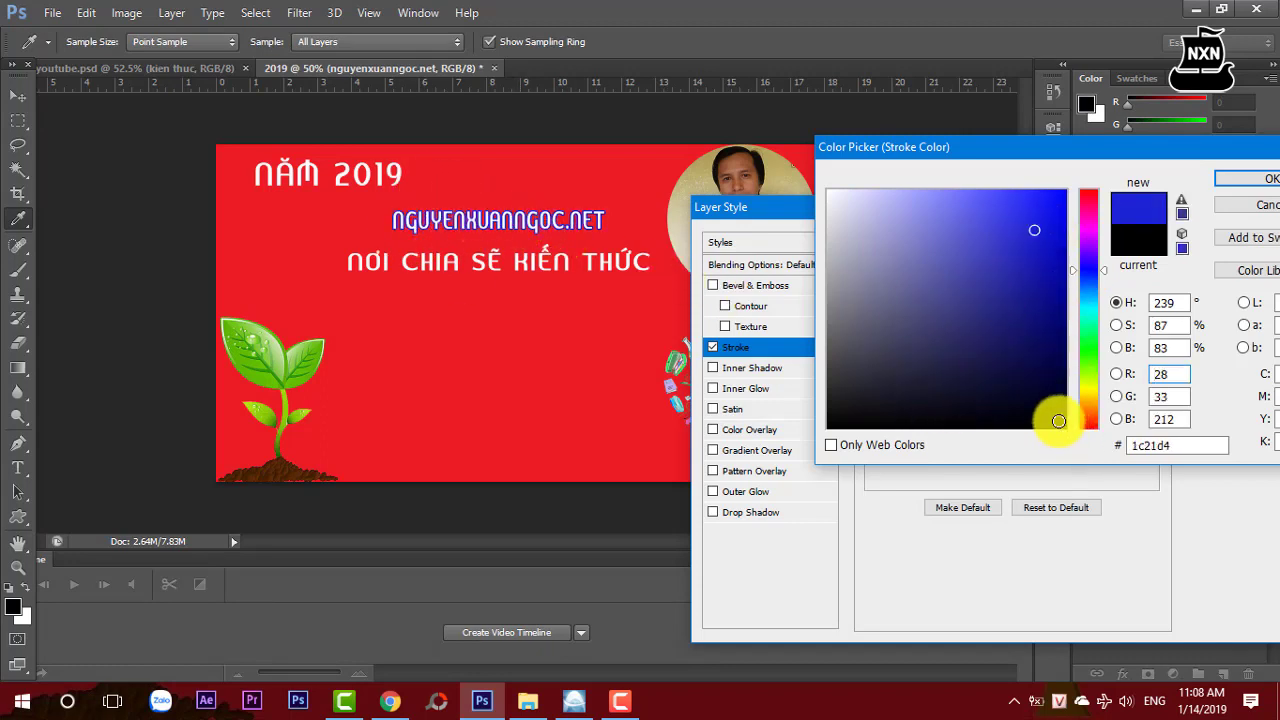
left_click(1059, 424)
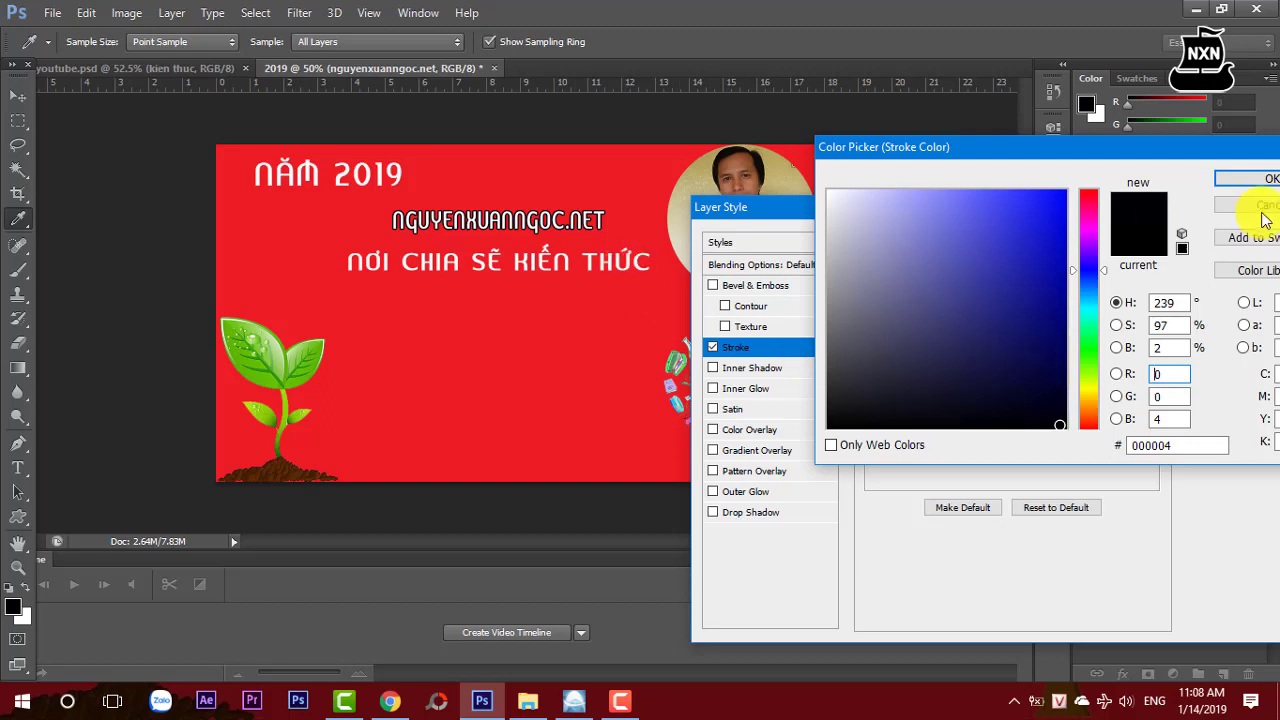
left_click(1245, 186)
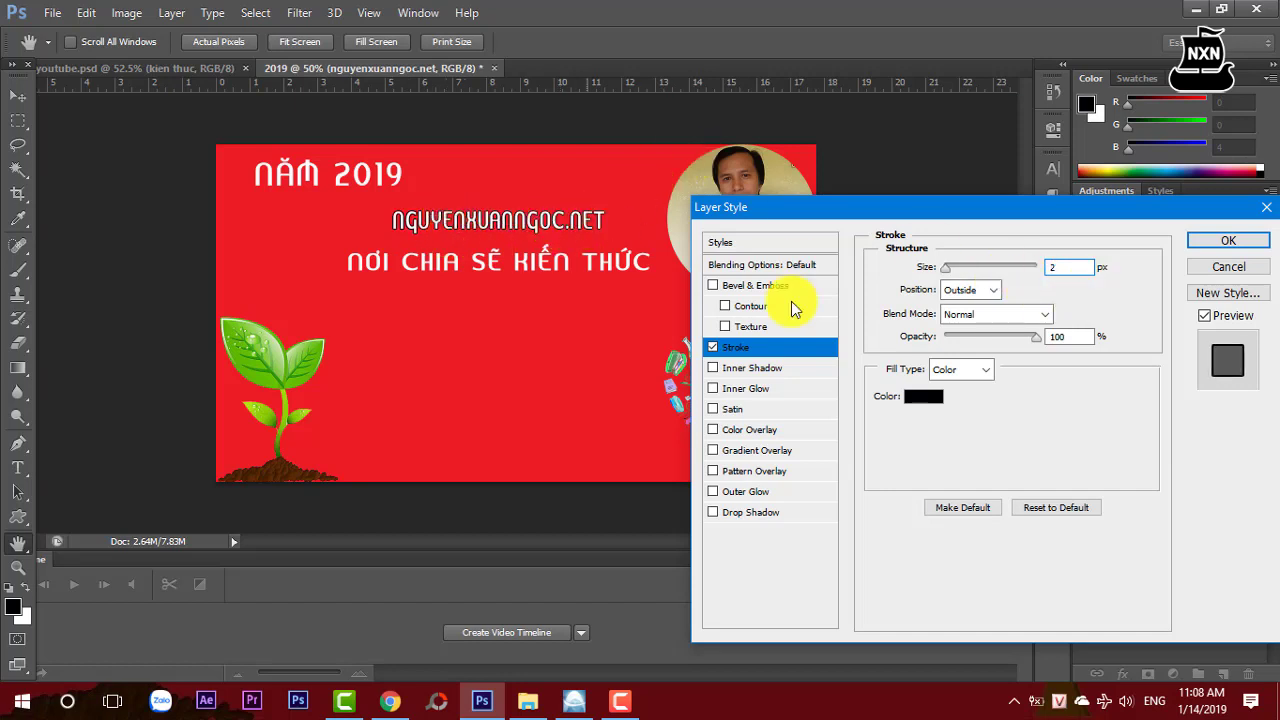
left_click(1220, 244)
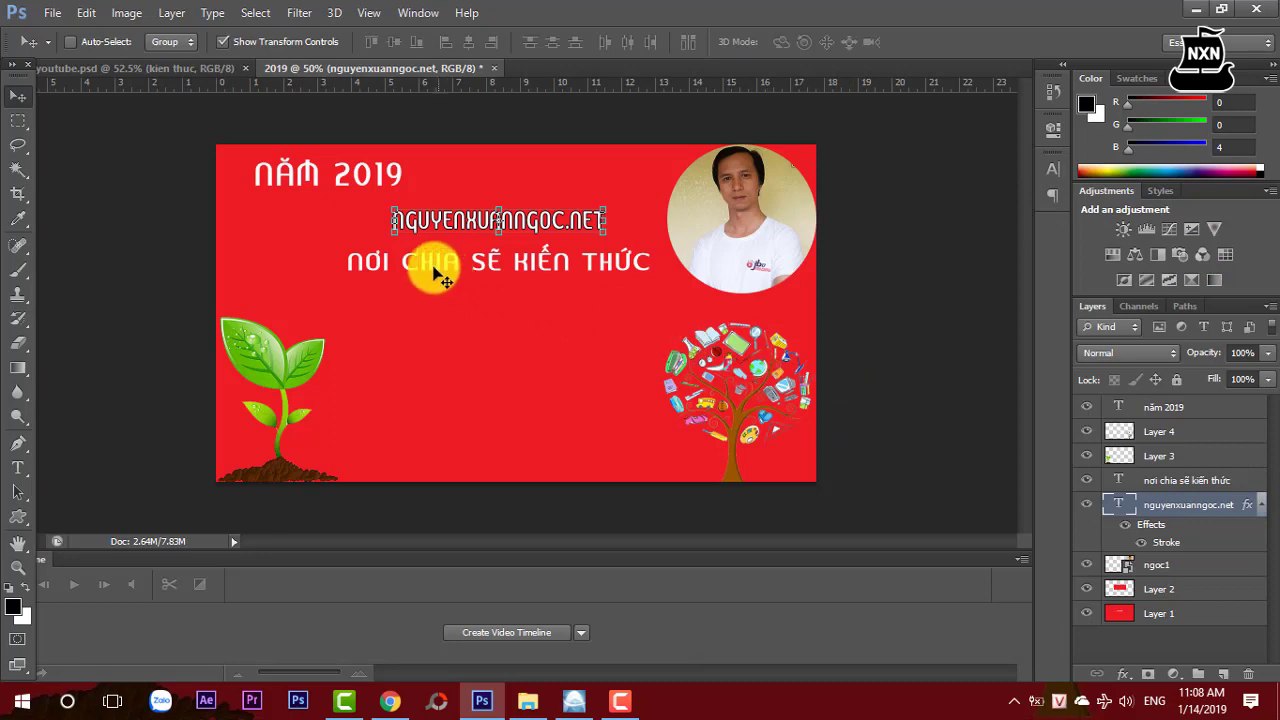
Add a default Stroke to the nơi chia sẽ kiến thức slogan and switch to youtube.psd.
left_click(1160, 478)
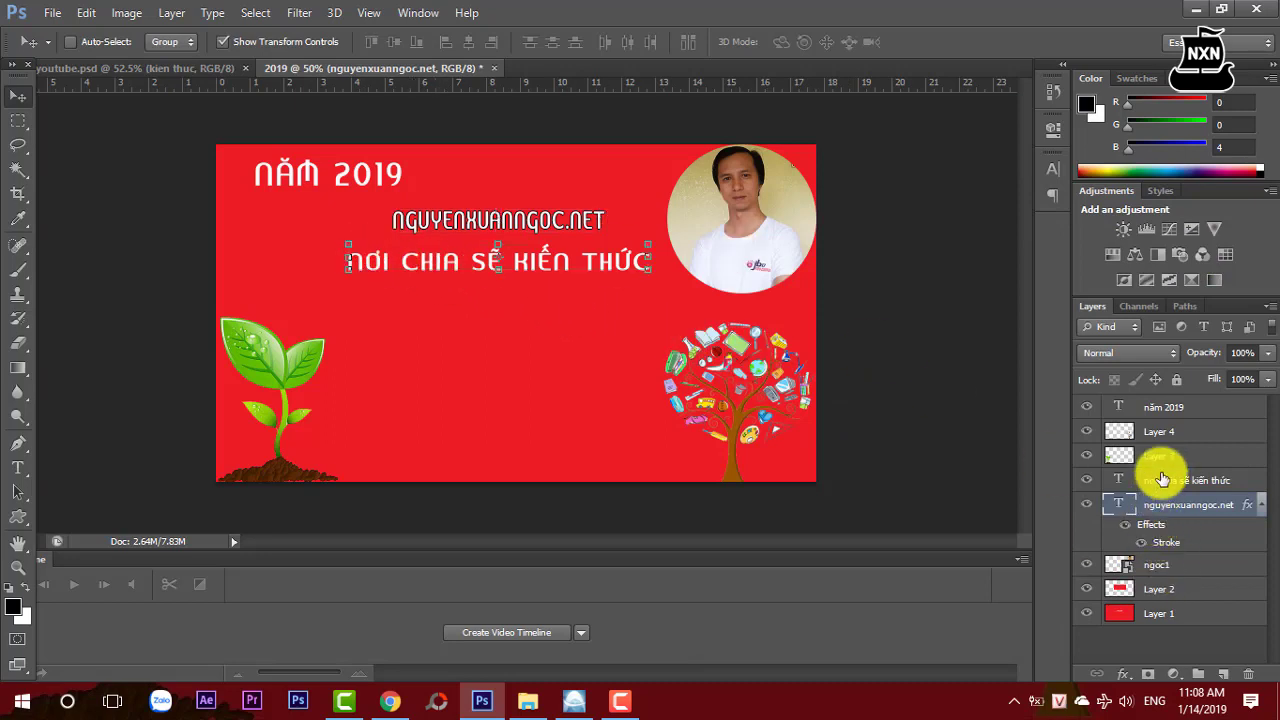
left_click(1123, 673)
left_click(1123, 673)
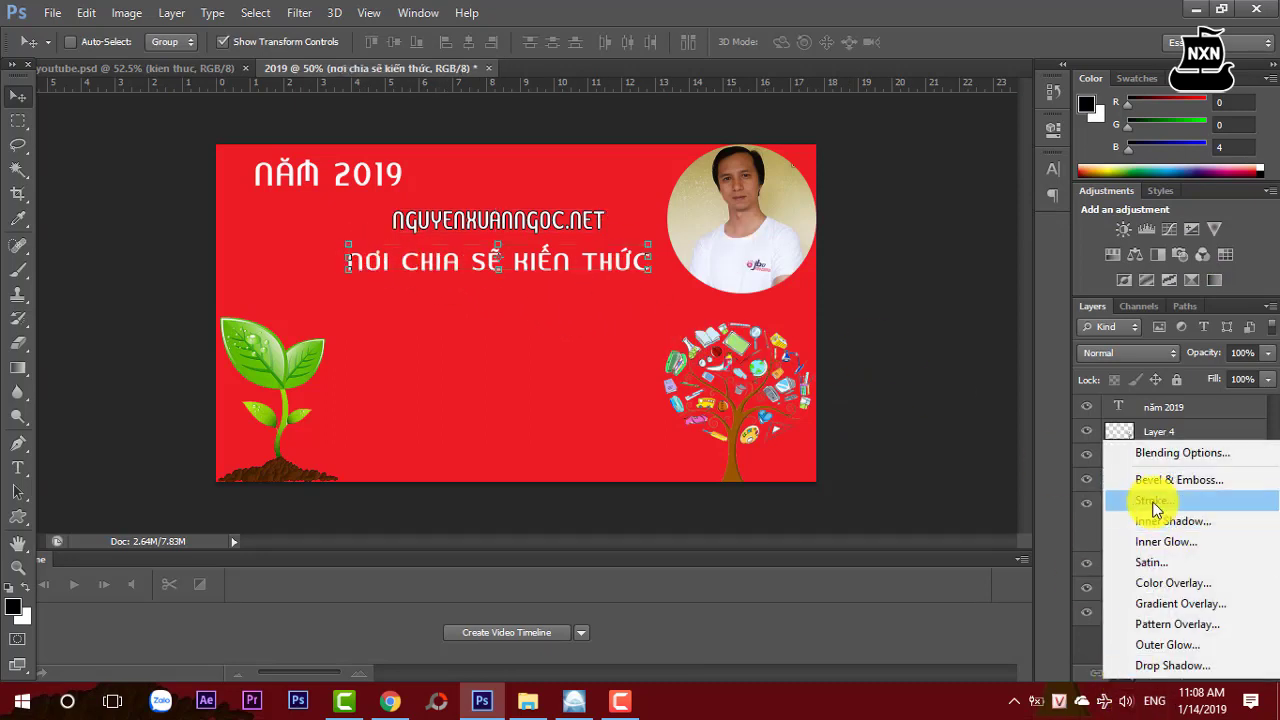
left_click(1152, 501)
key("Return")
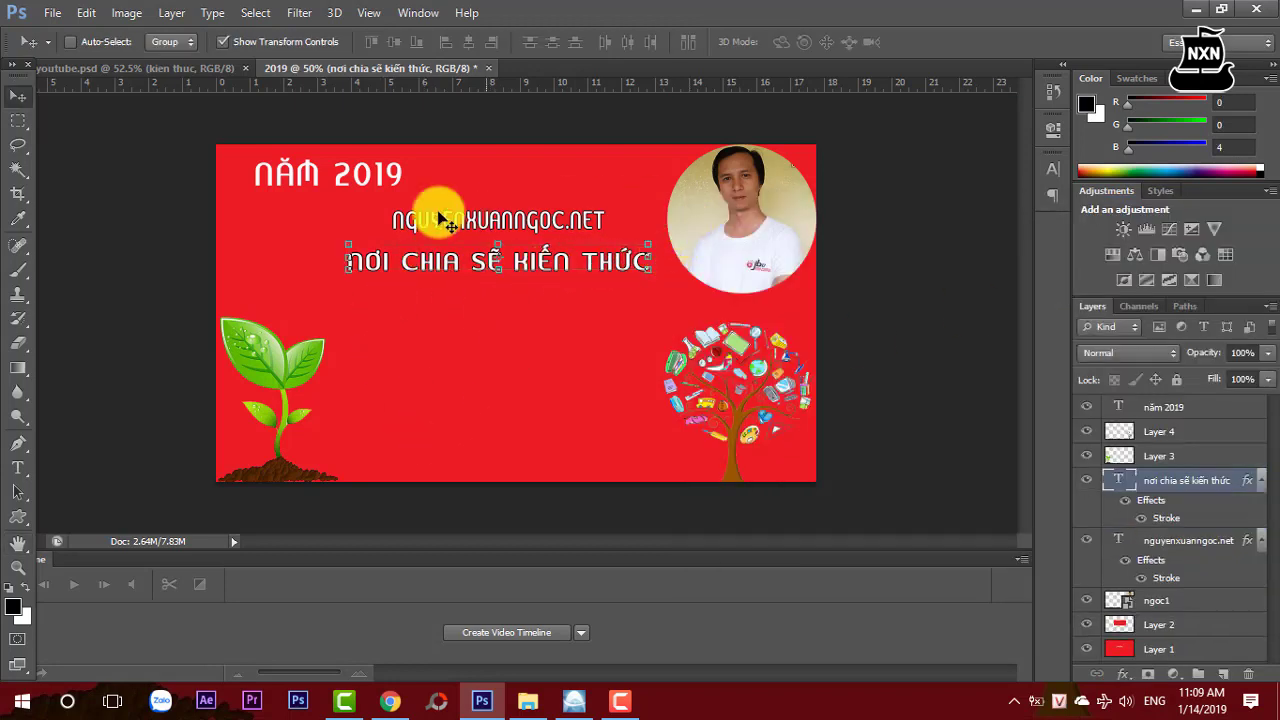
left_click(214, 69)
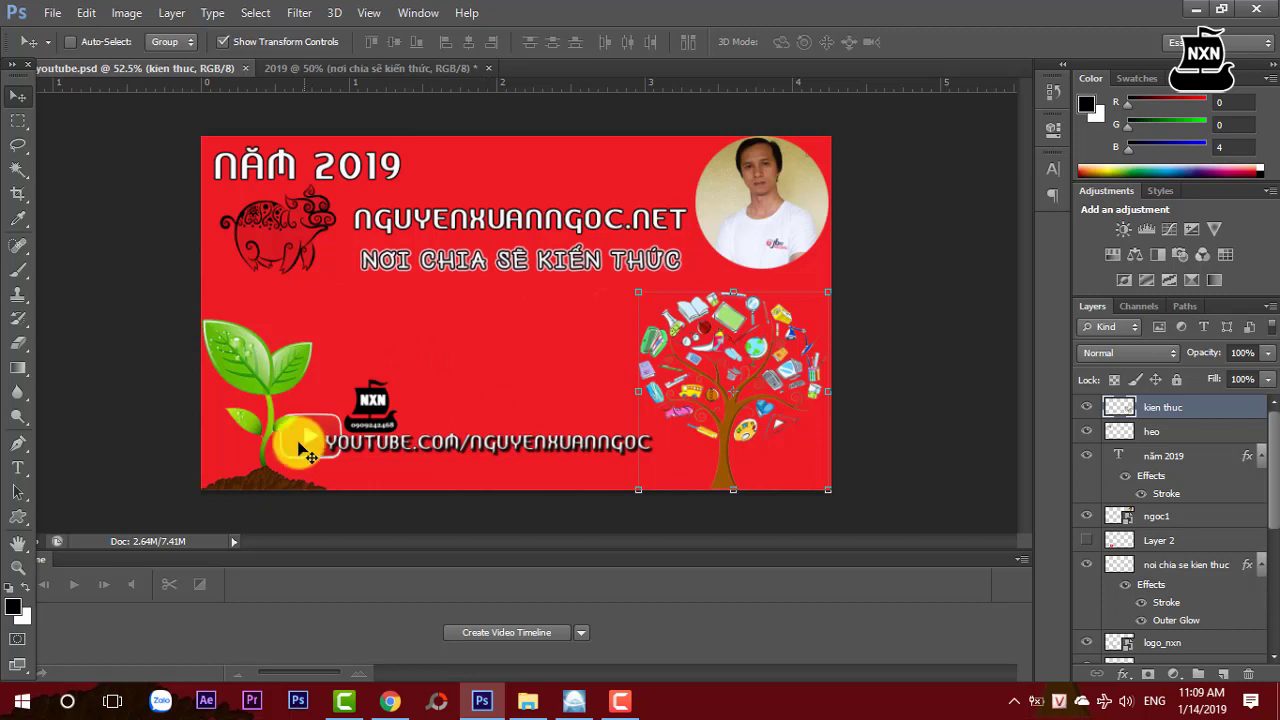
left_click(576, 705)
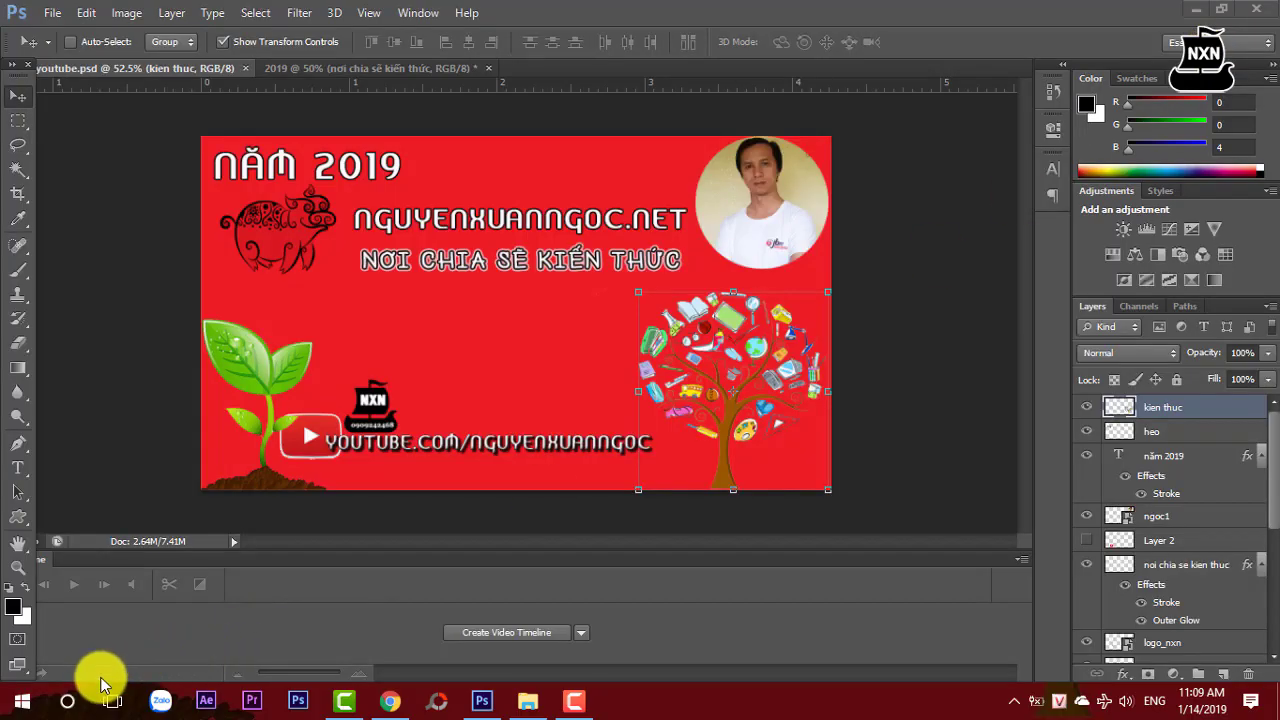
key("super")
Launch AAA Logo and start a blank project, skipping the Logo Templates.
left_click(70, 701)
type("aaa")
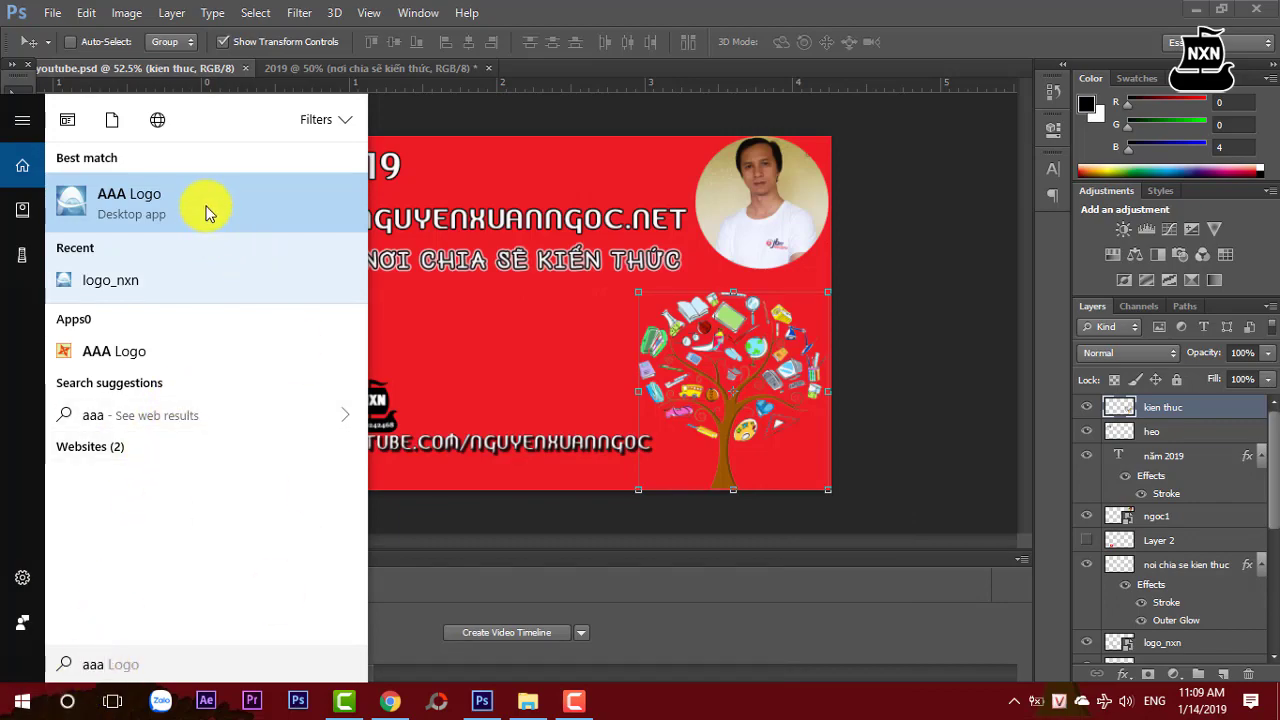
left_click(206, 212)
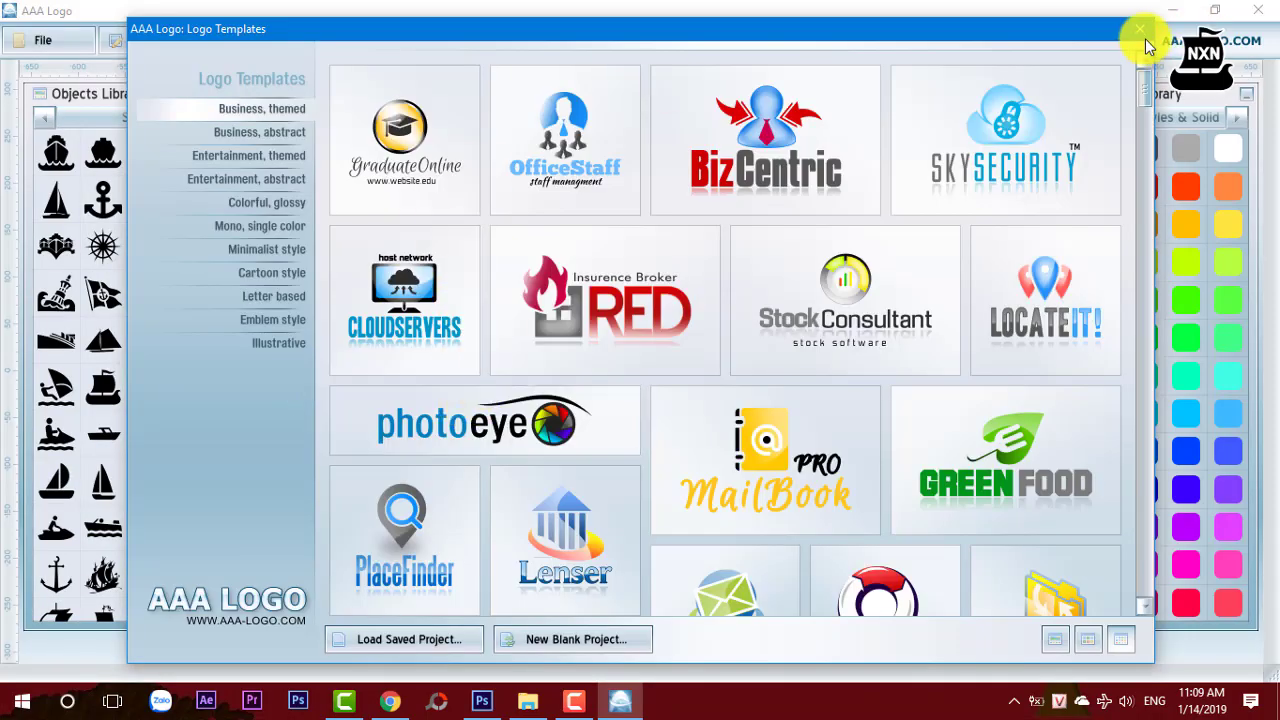
left_click(1140, 29)
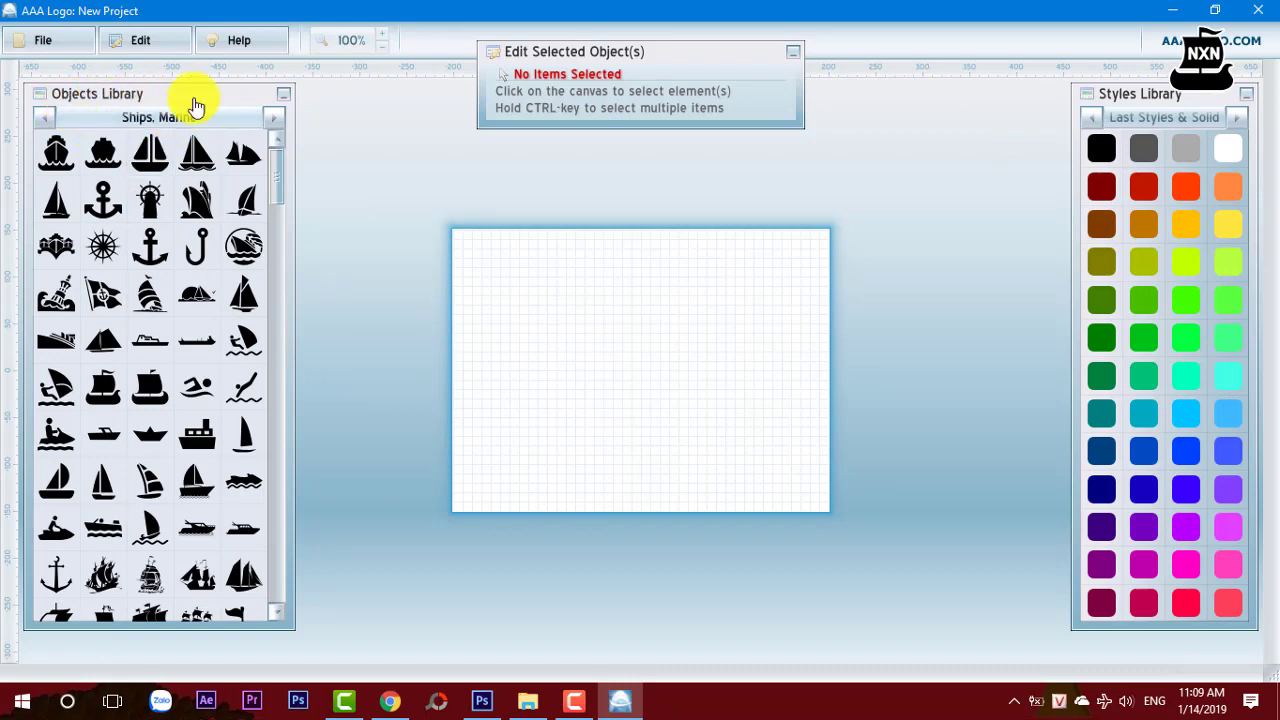
Add a sailing ship from the Ships, Marine symbols and colour it black.
left_click(272, 117)
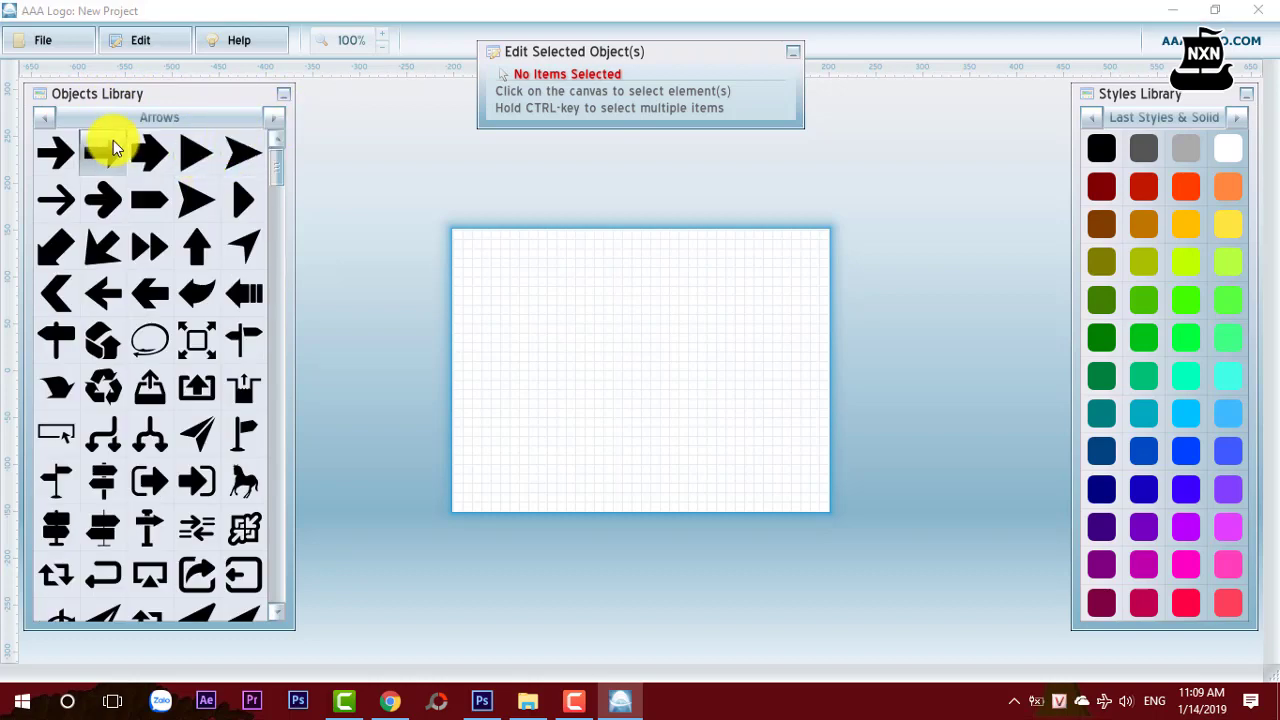
left_click(46, 117)
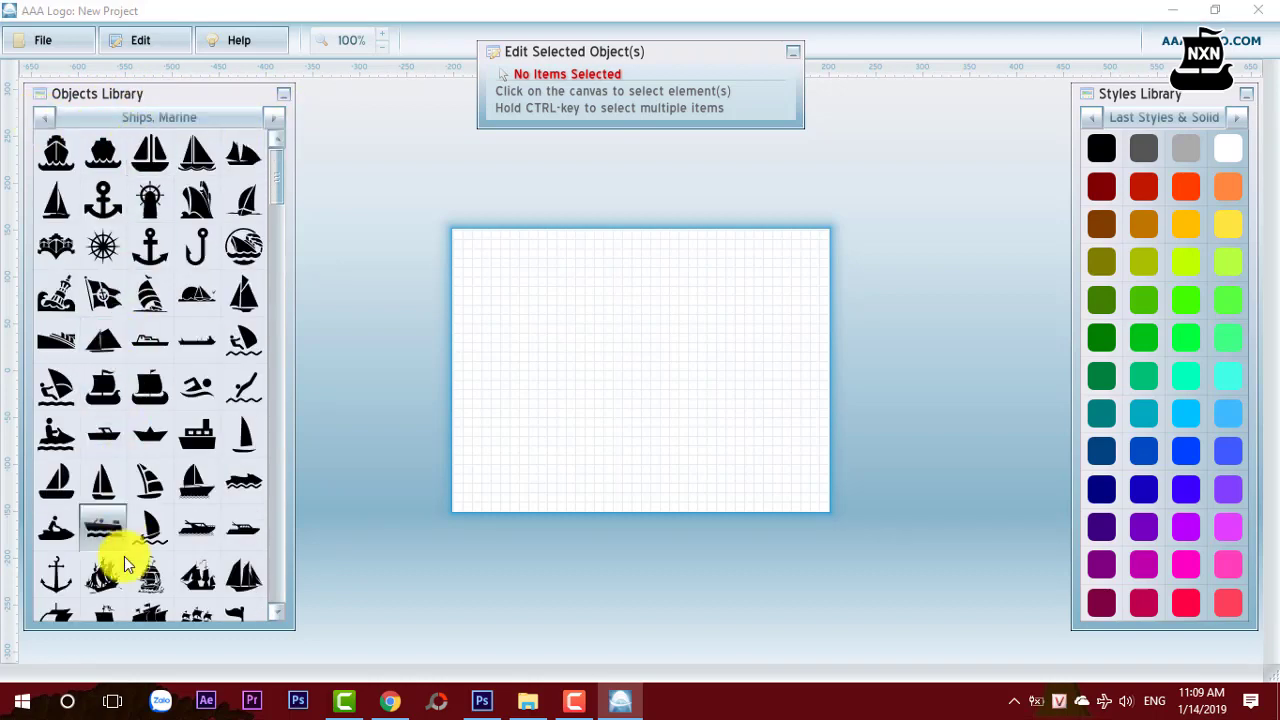
left_click(99, 395)
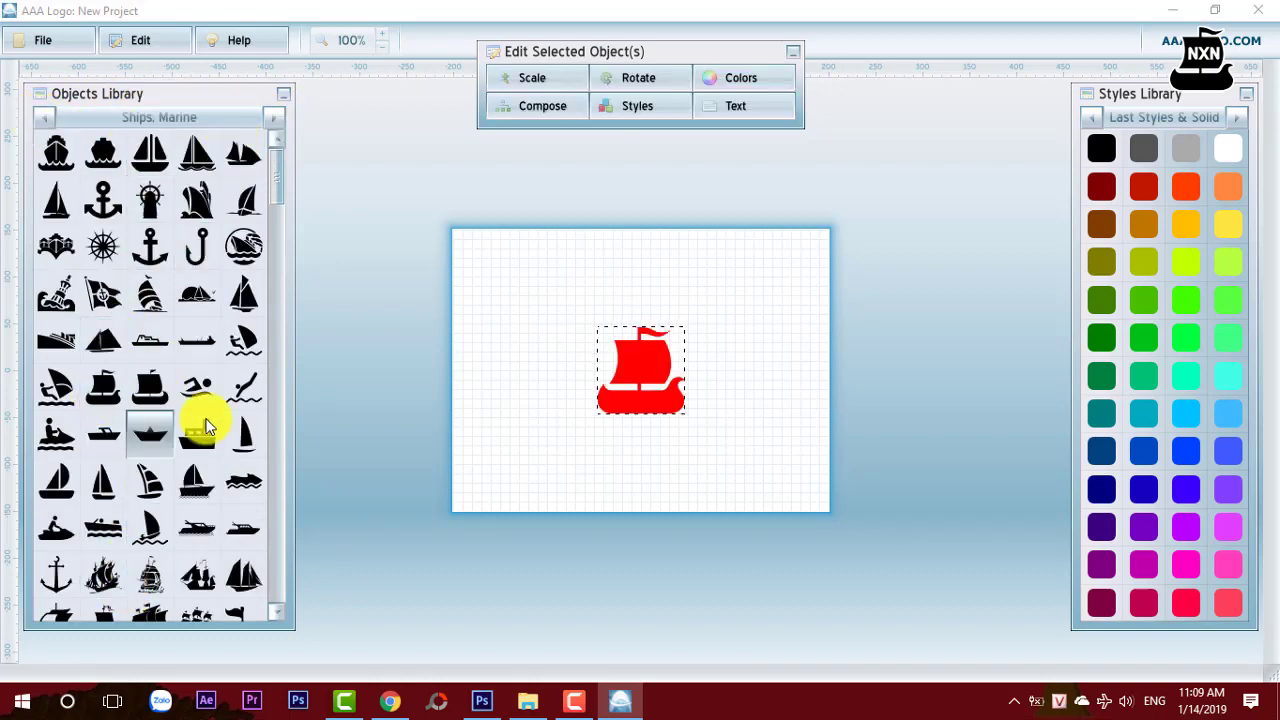
left_click(1105, 156)
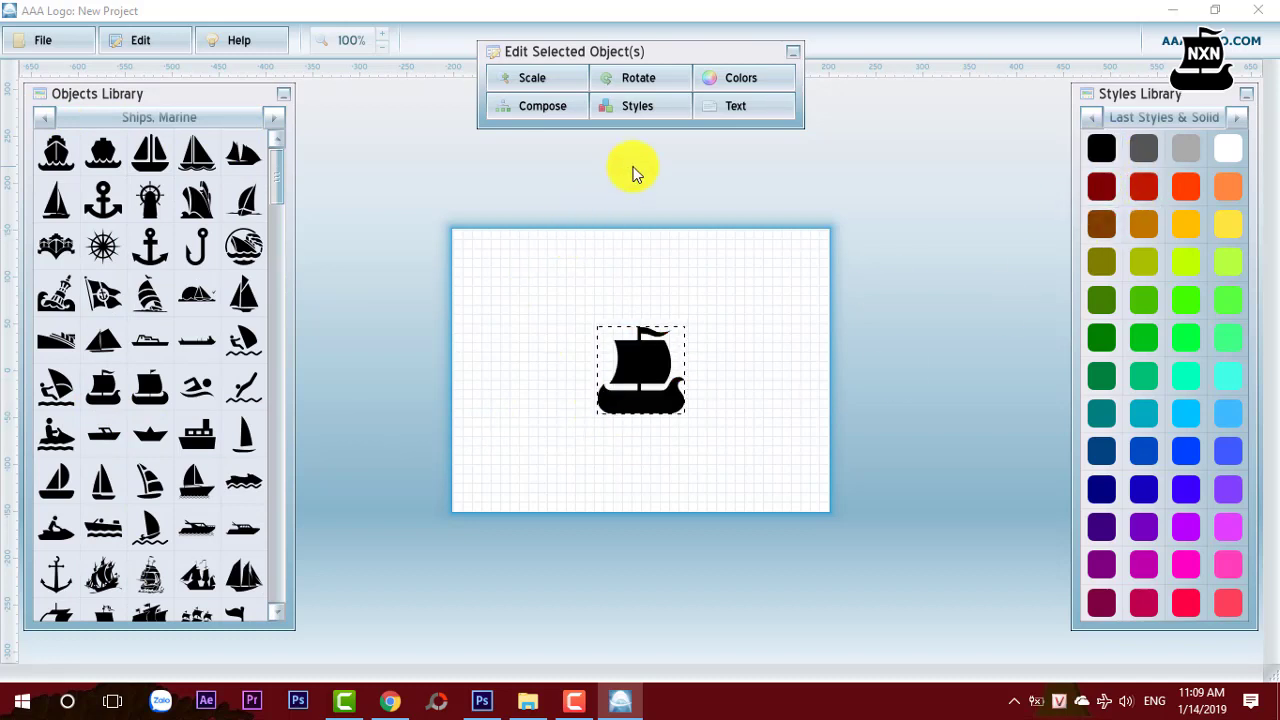
right_click(745, 341)
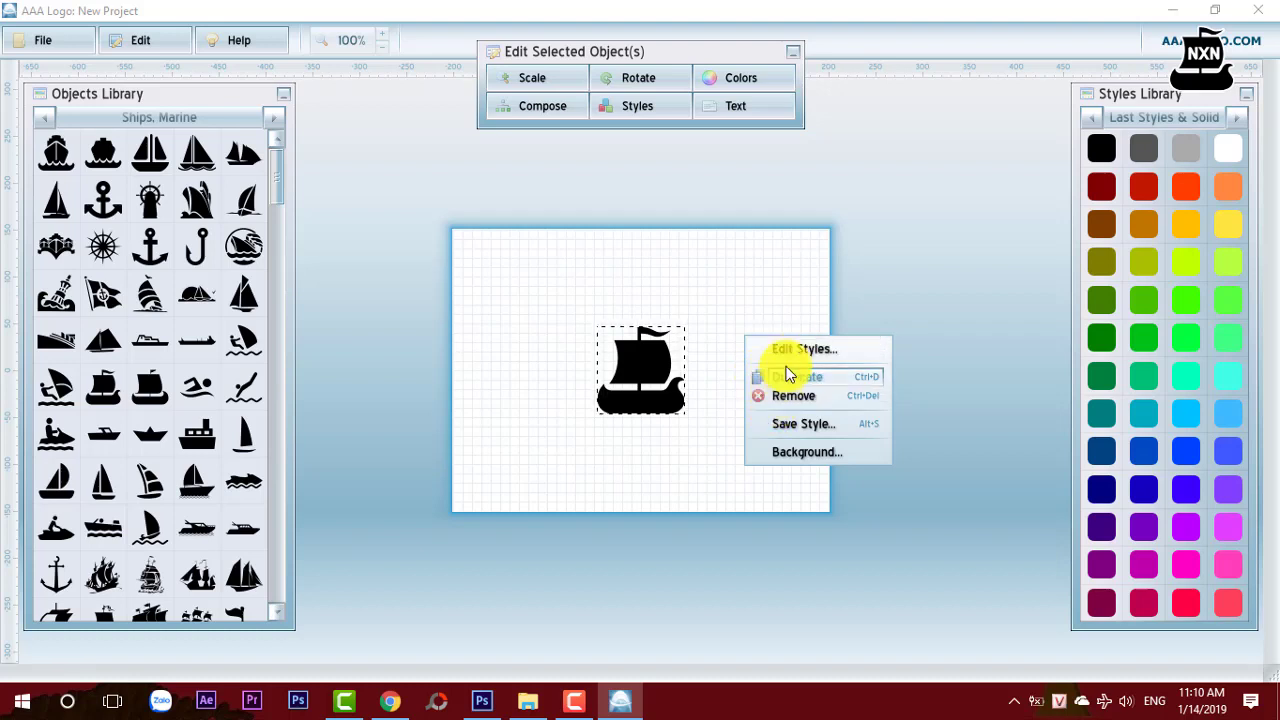
left_click(724, 410)
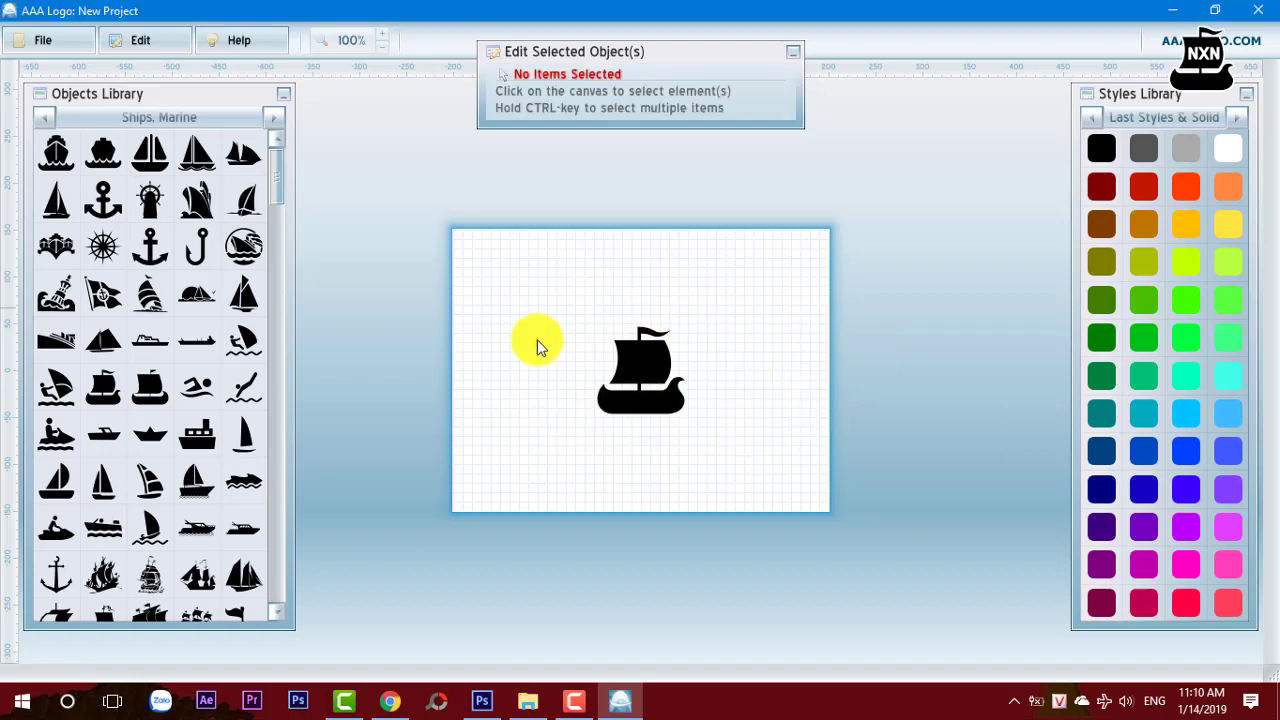
right_click(720, 328)
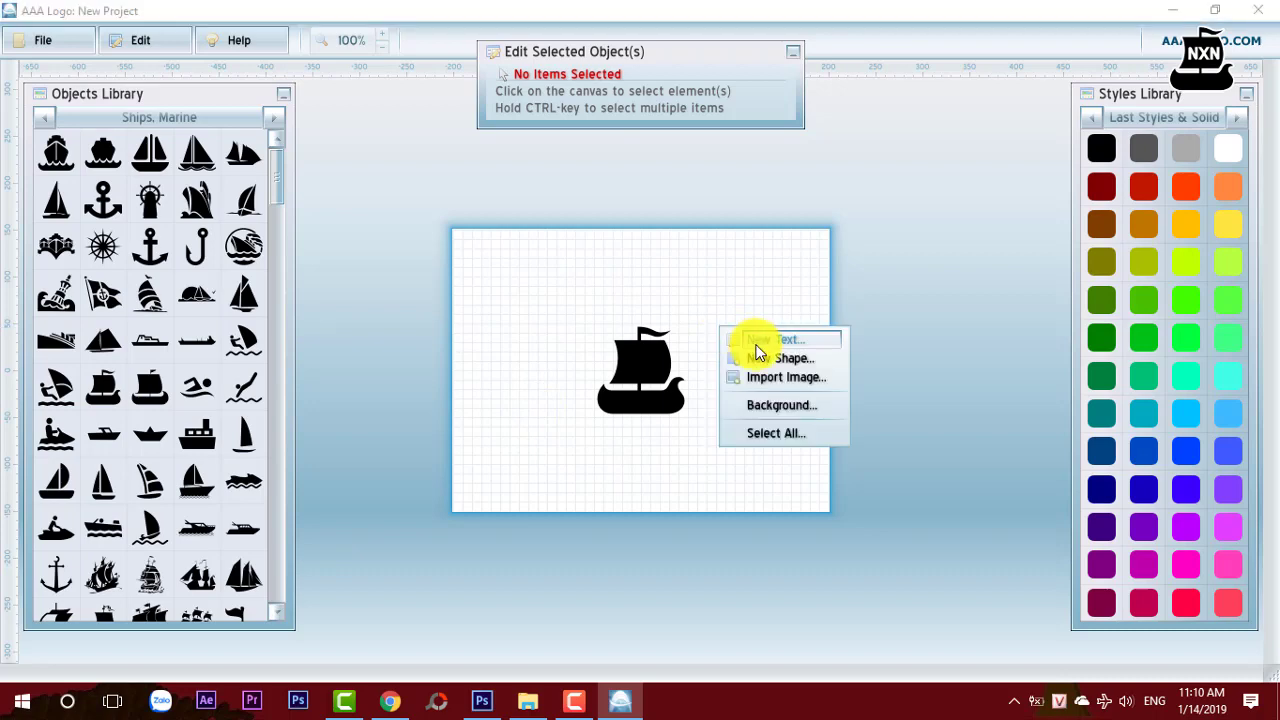
Add white NXN text on the ship's sail, scaled down to 83% width.
left_click(757, 341)
triple_click(963, 161)
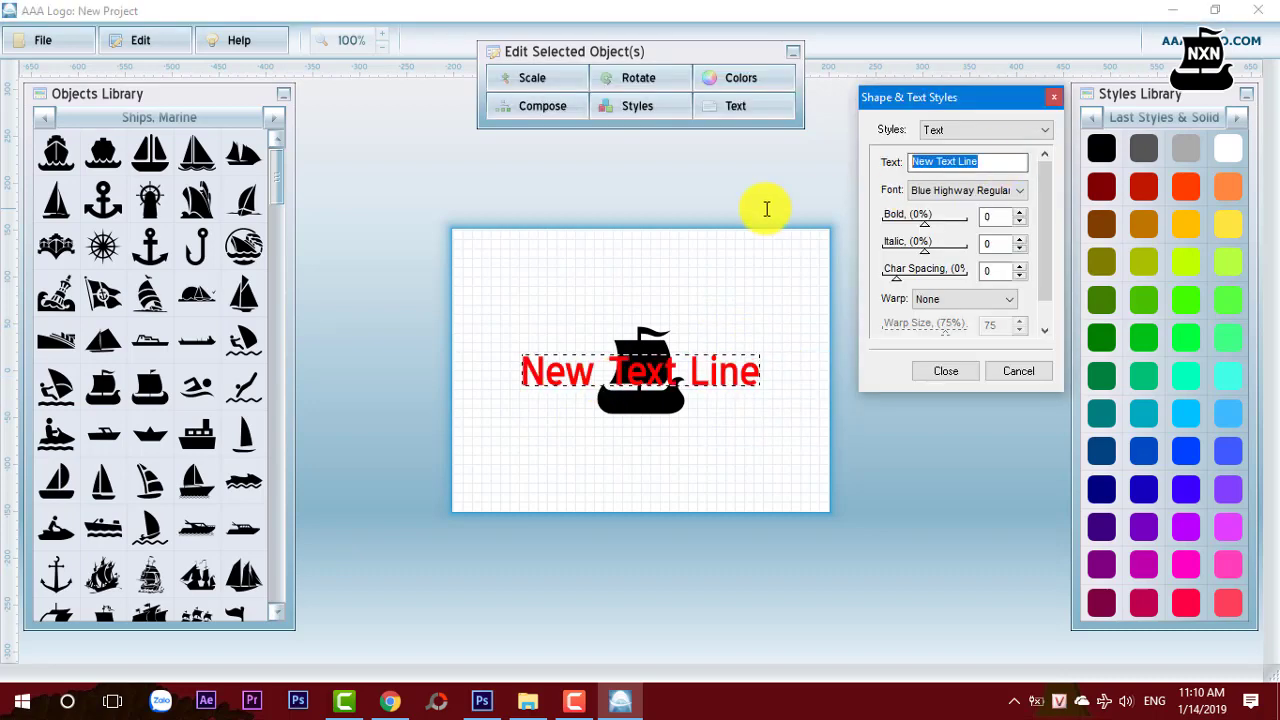
type("N")
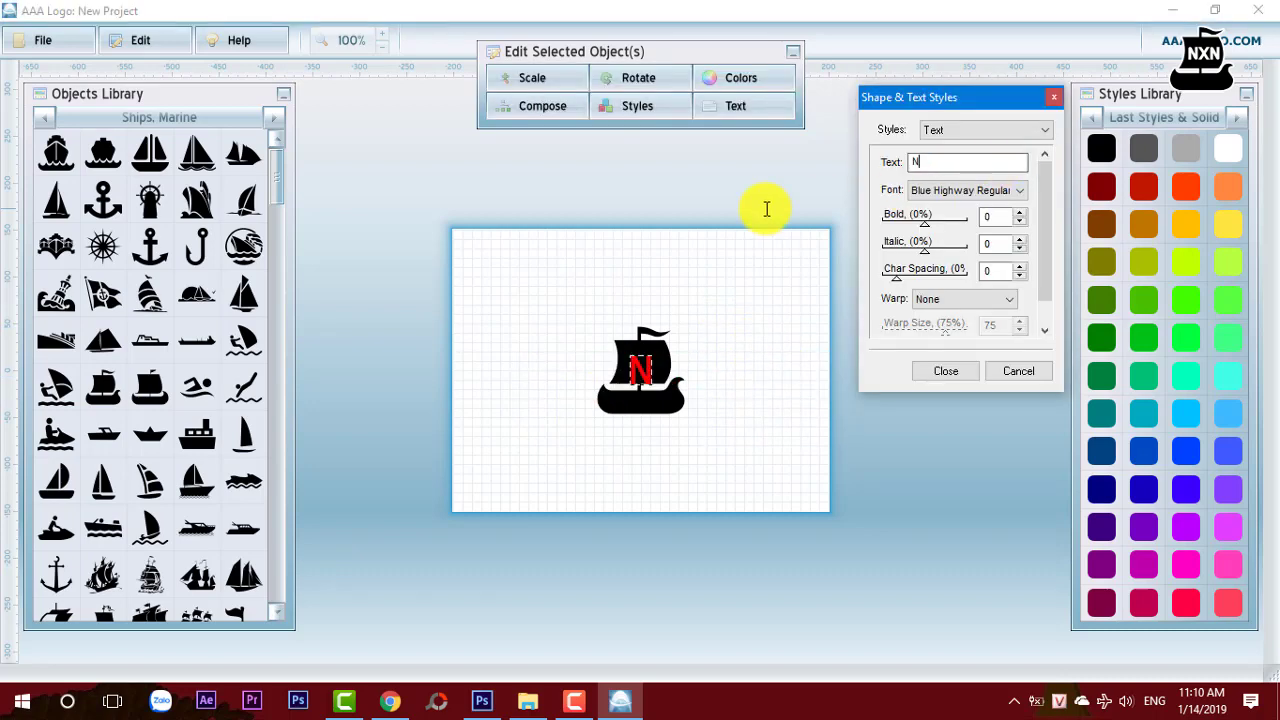
type("XN")
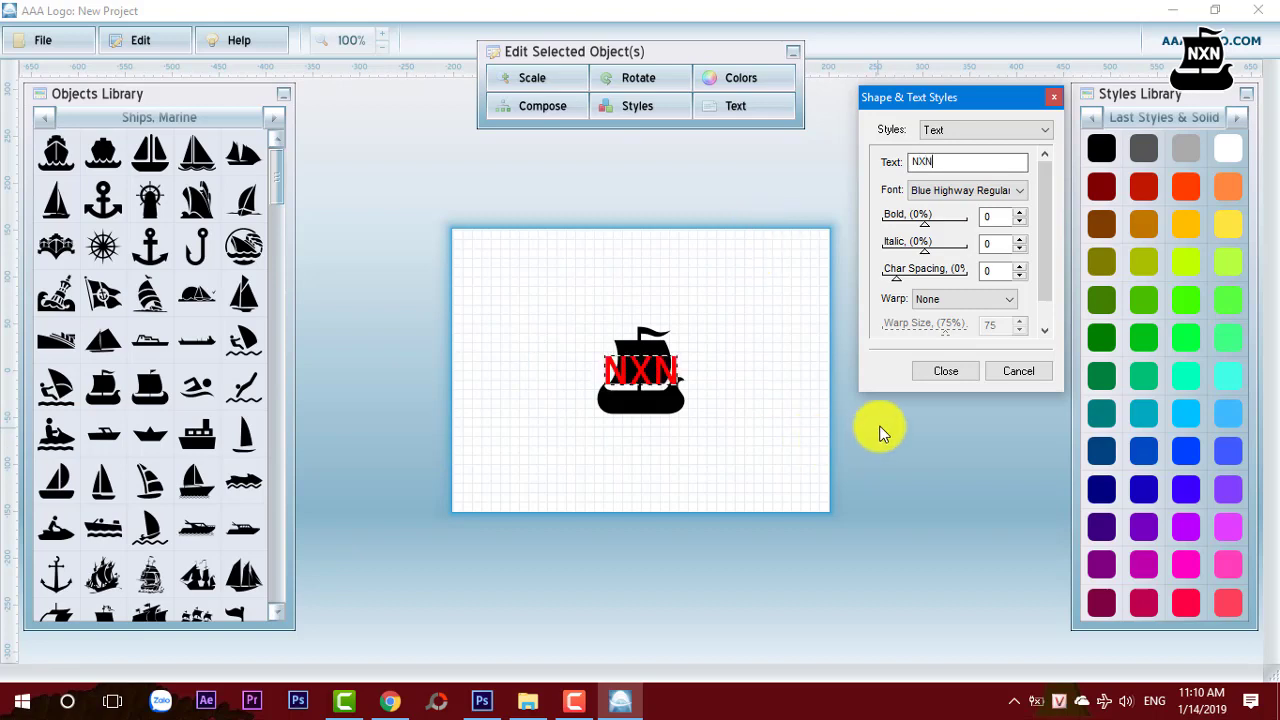
left_click(946, 371)
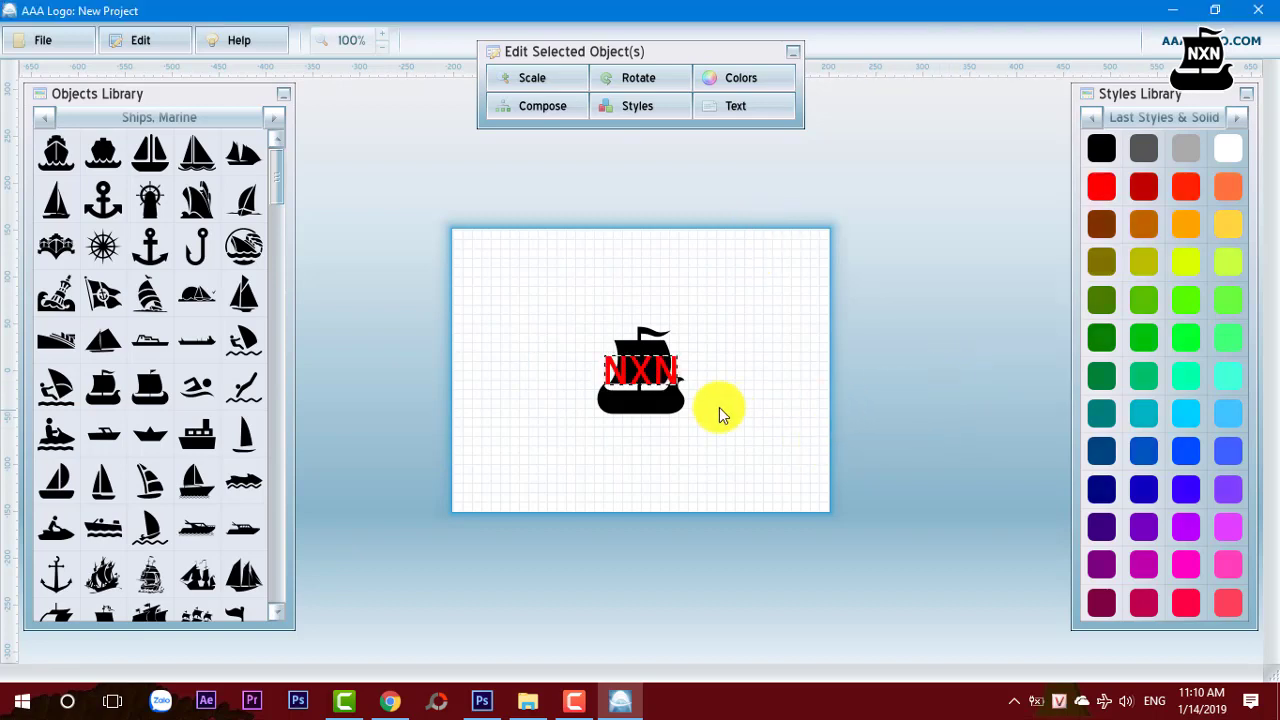
left_click(1228, 150)
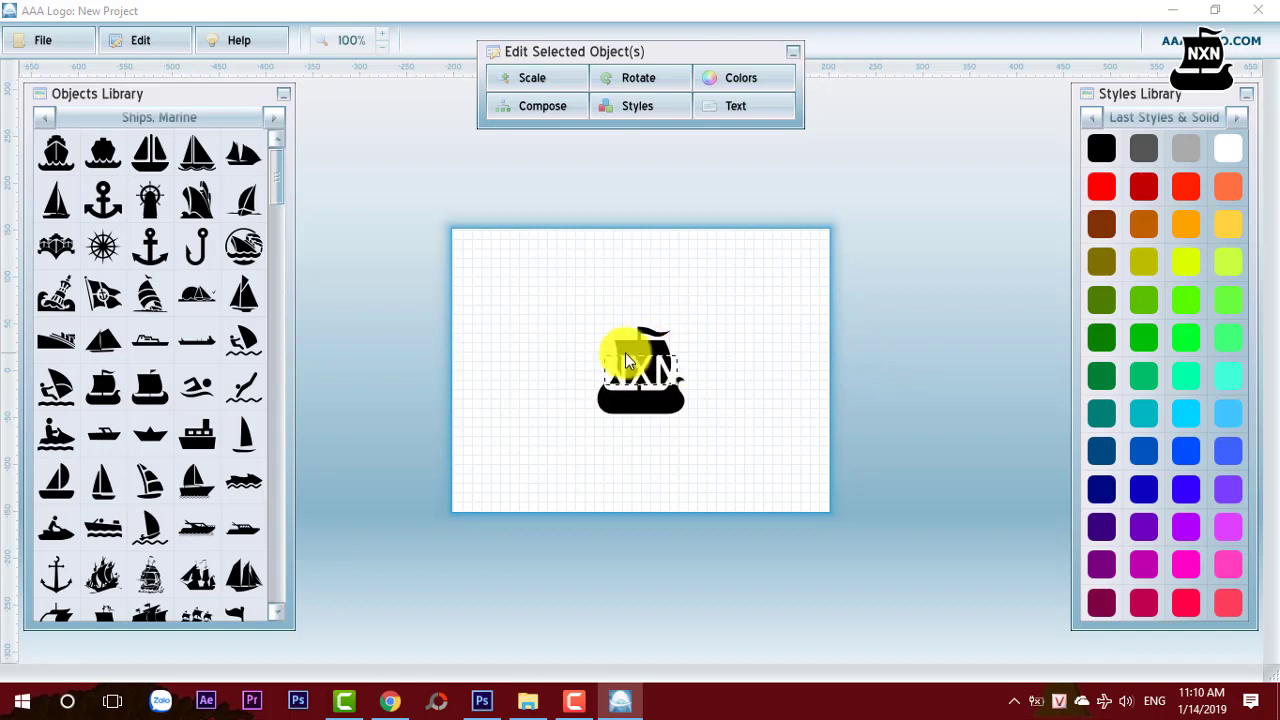
left_click(547, 81)
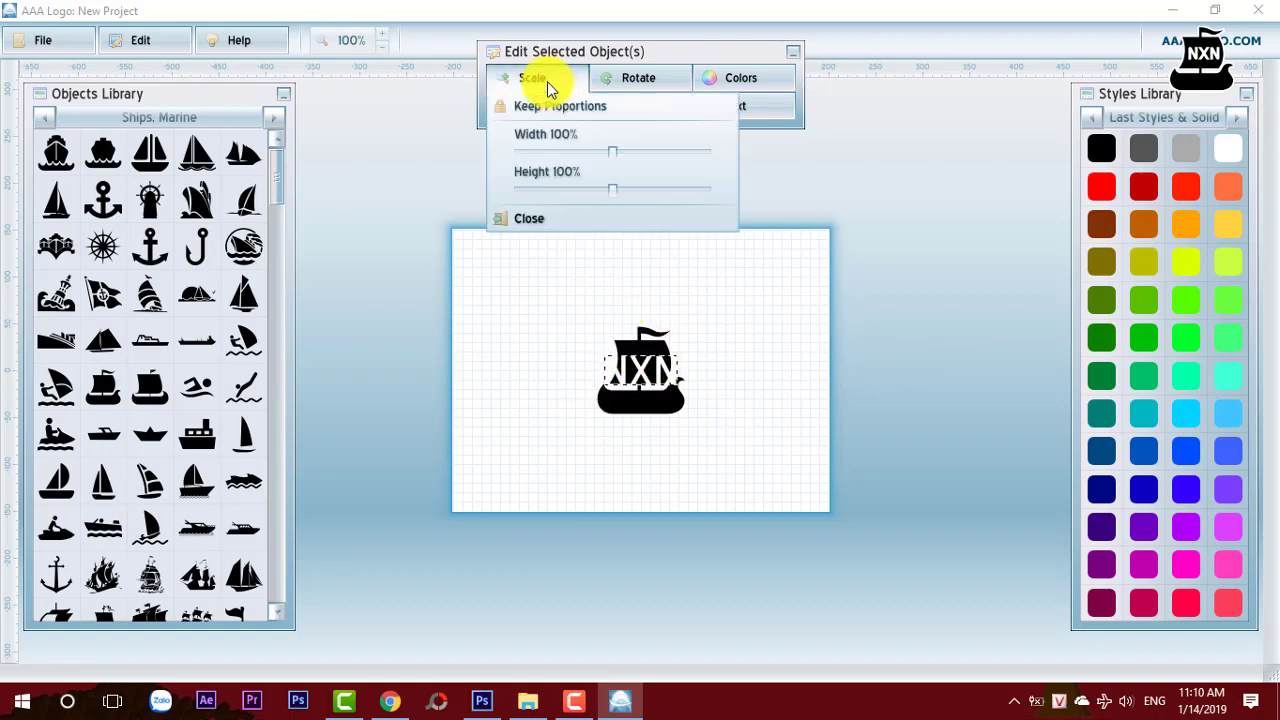
left_click_drag(612, 150, 566, 168)
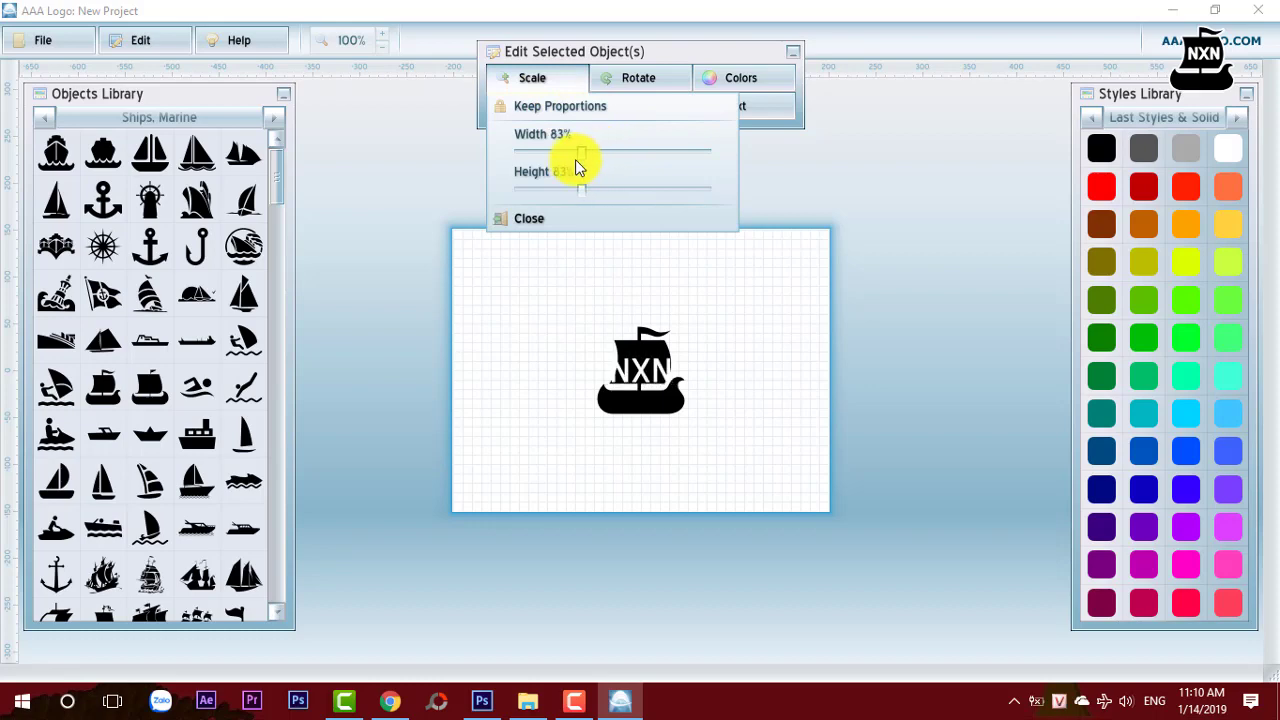
left_click(639, 366)
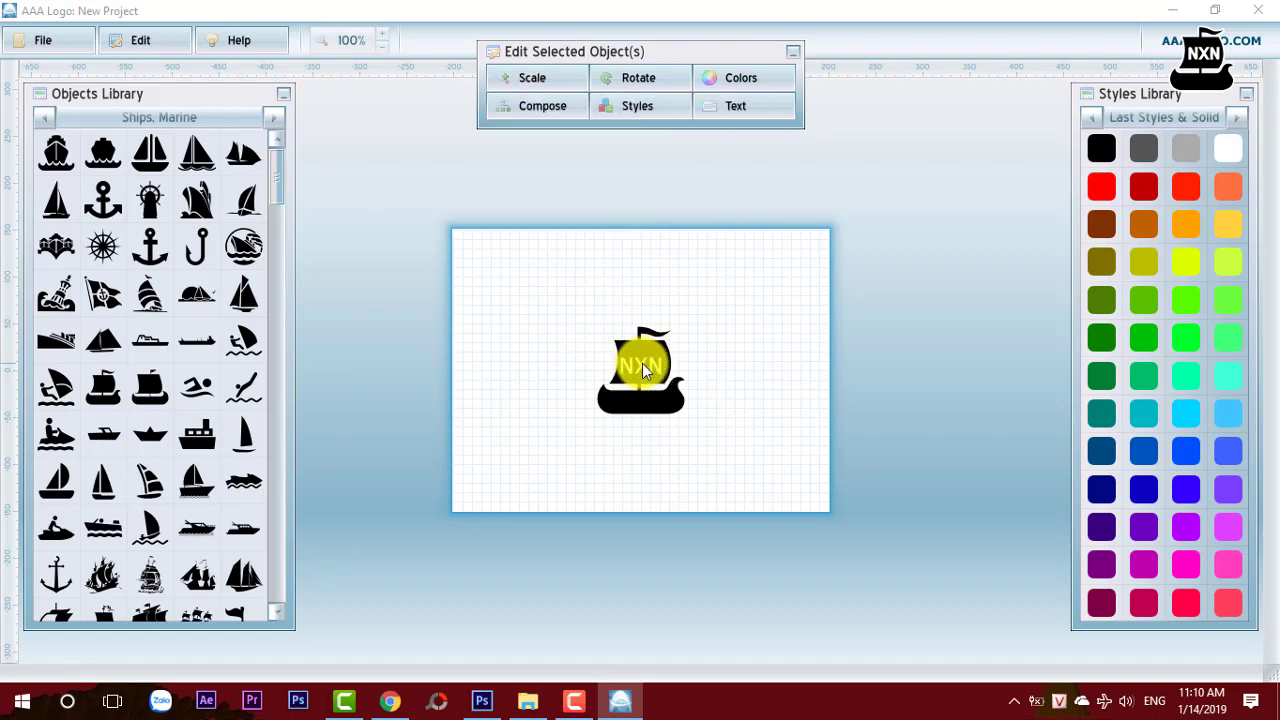
left_click(801, 378)
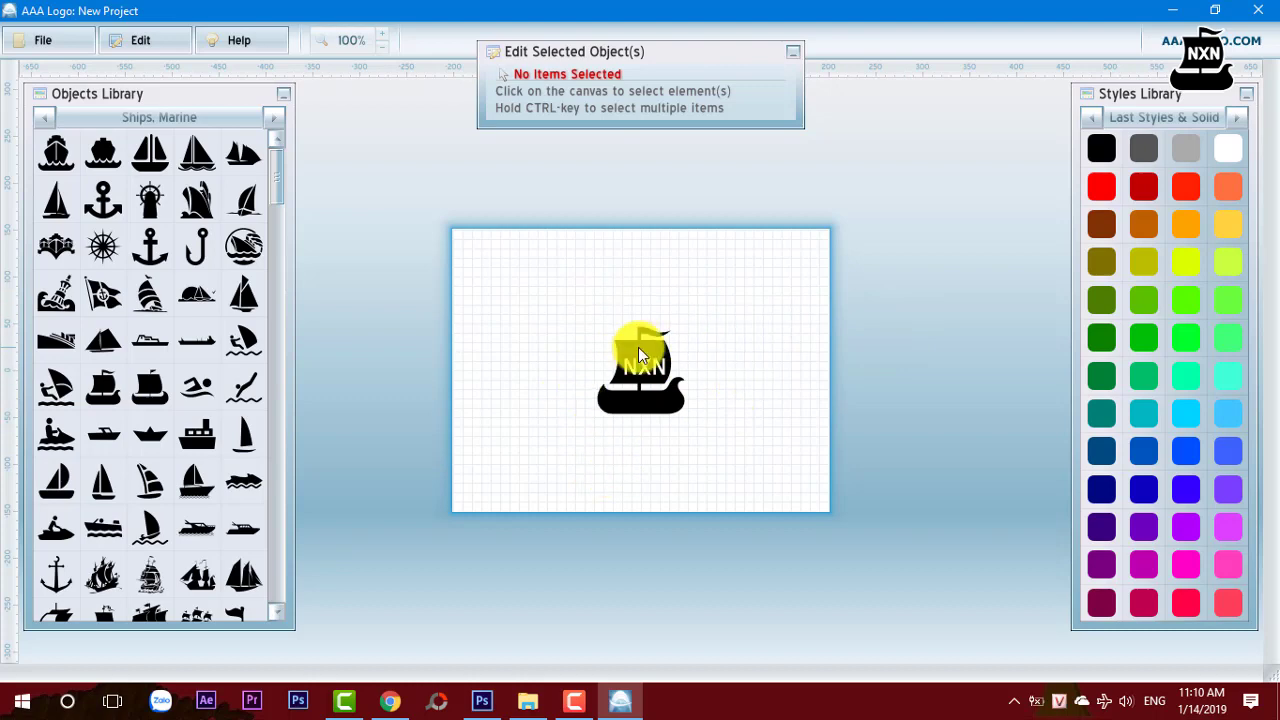
left_click(147, 45)
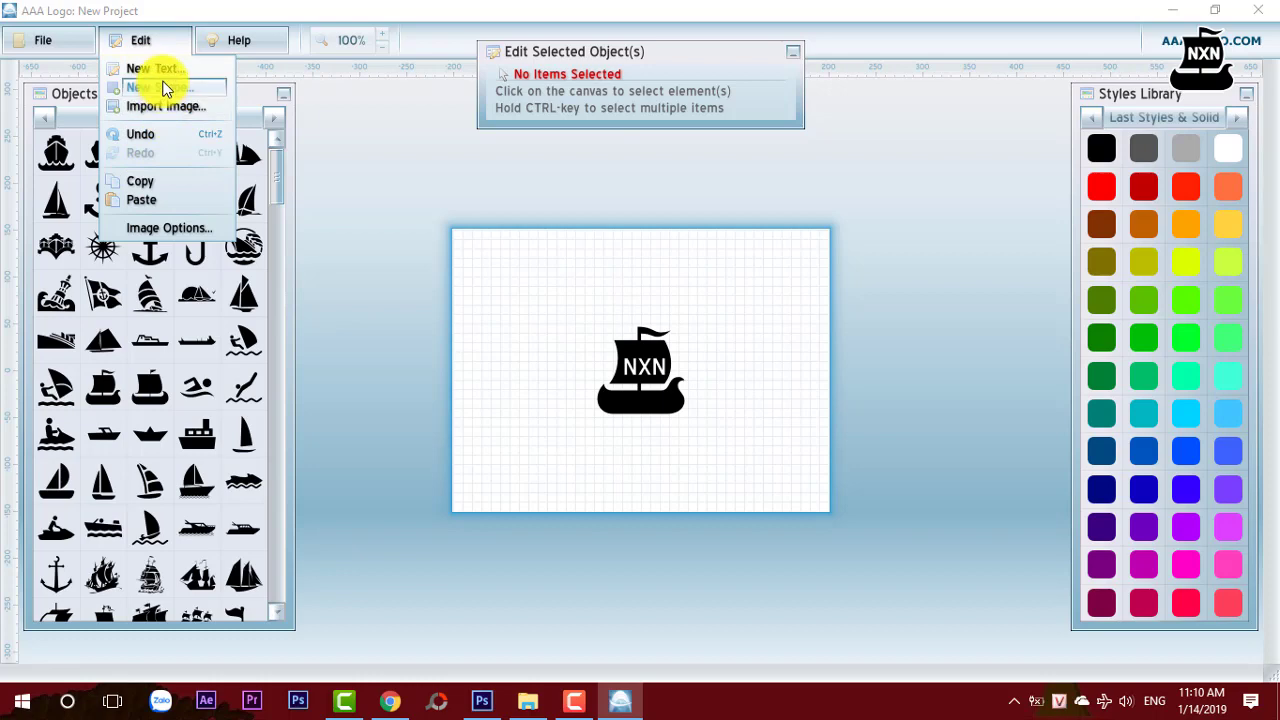
Set the AAA Logo canvas to a fixed 94 × 94 pixel square around the NXN logo.
left_click(137, 229)
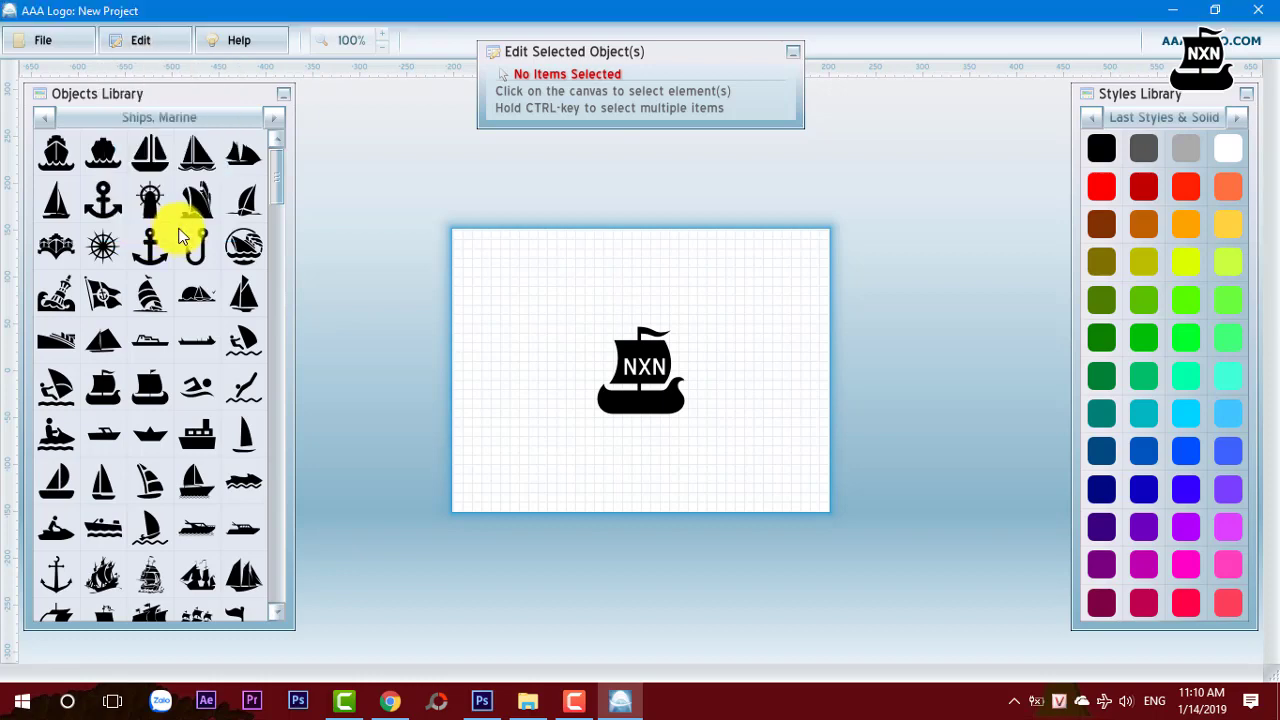
left_click(541, 276)
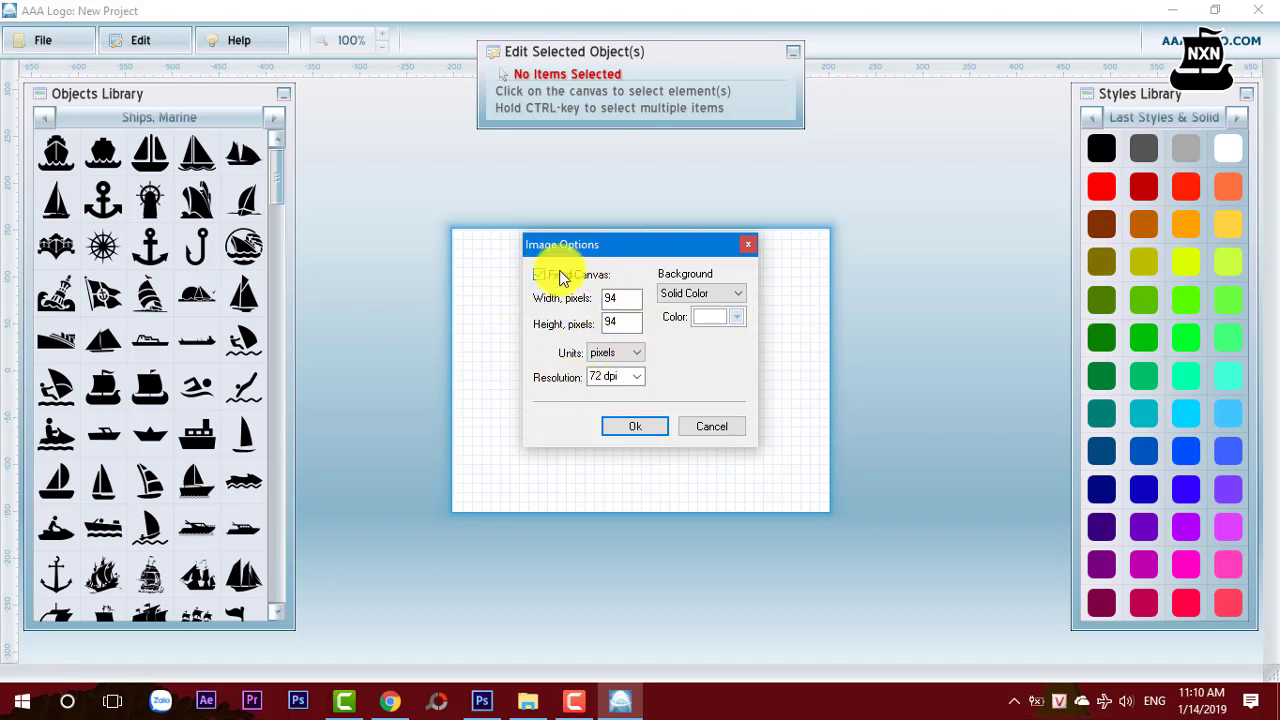
left_click(638, 428)
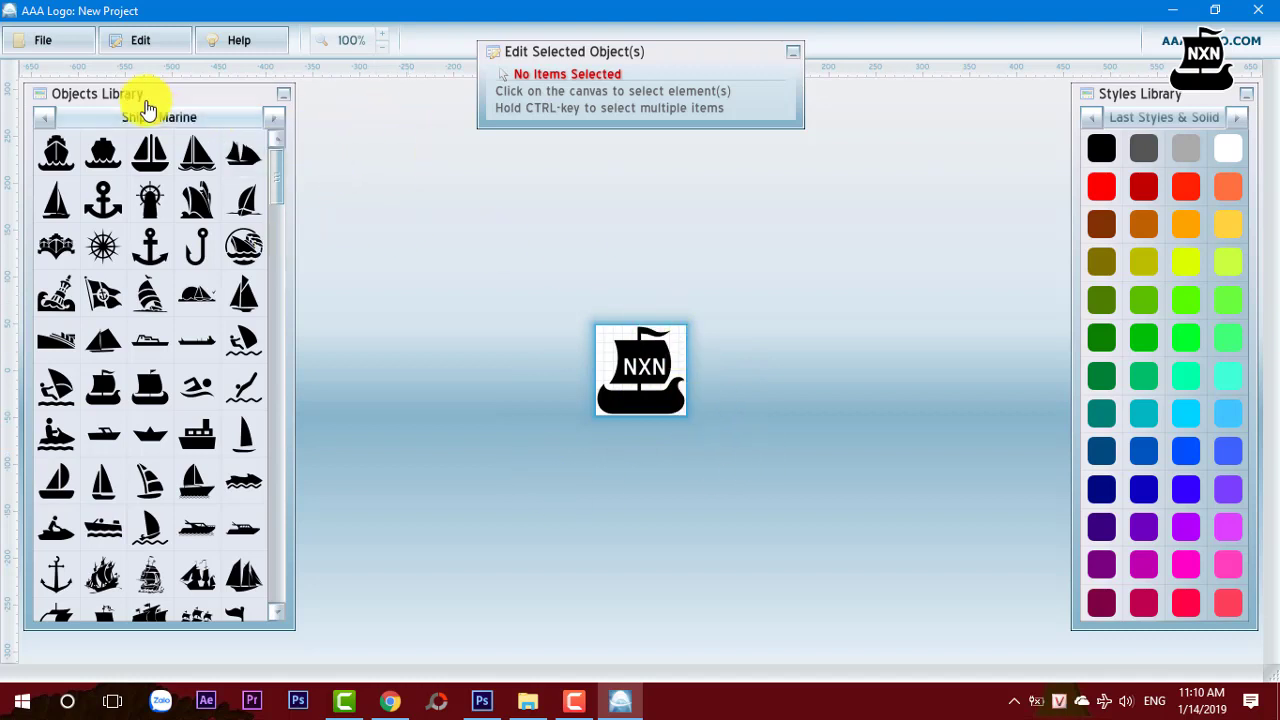
left_click(43, 44)
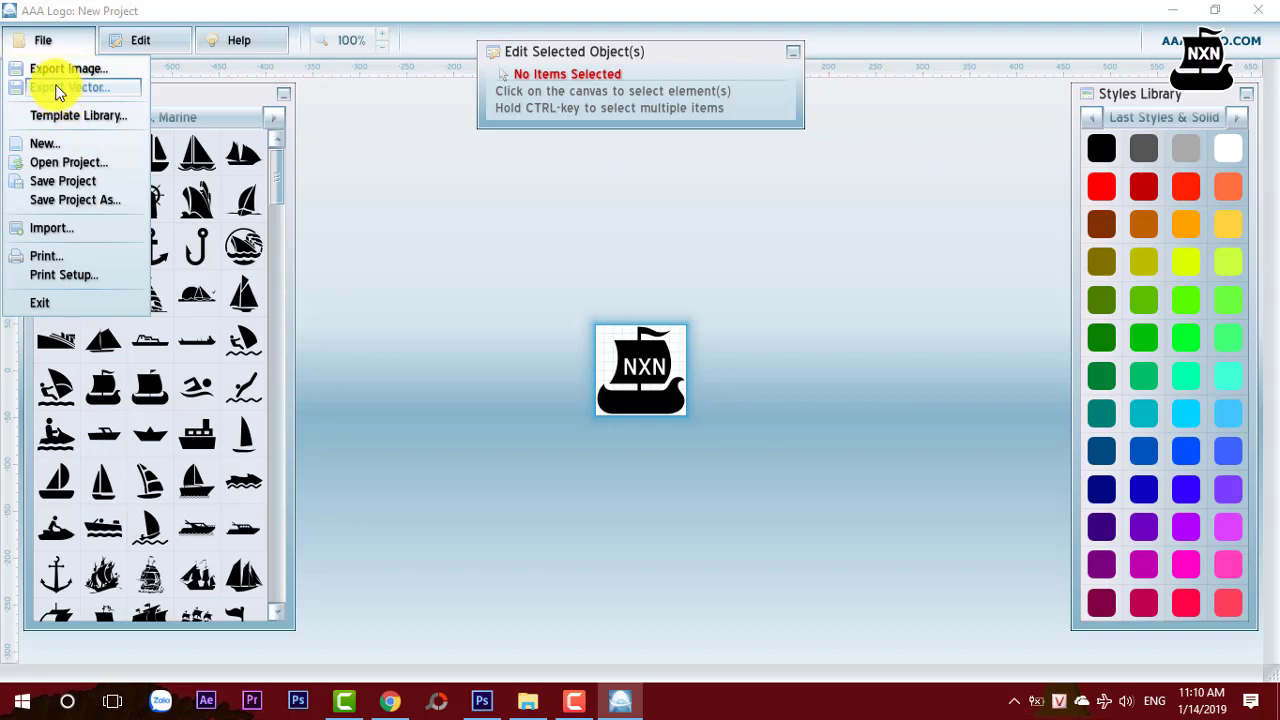
Check JPEG as the logo's export format, close the export dialog, and close AAA Logo.
left_click(52, 67)
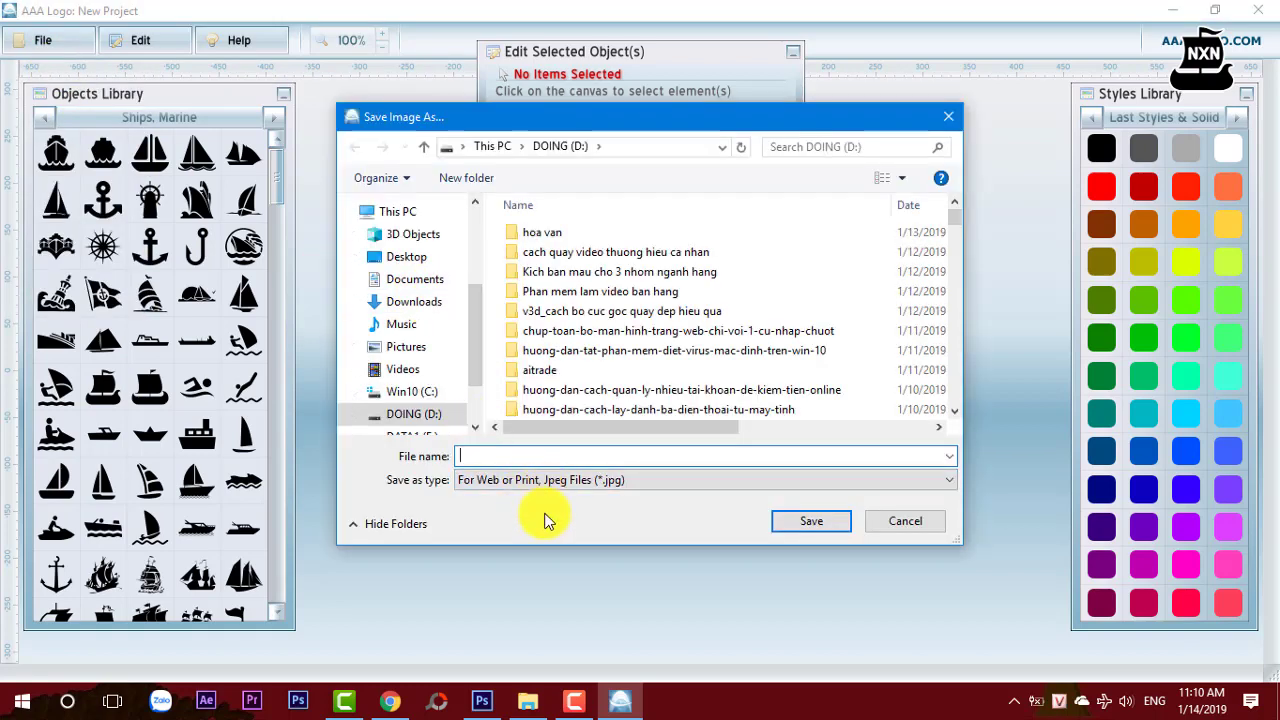
left_click(623, 480)
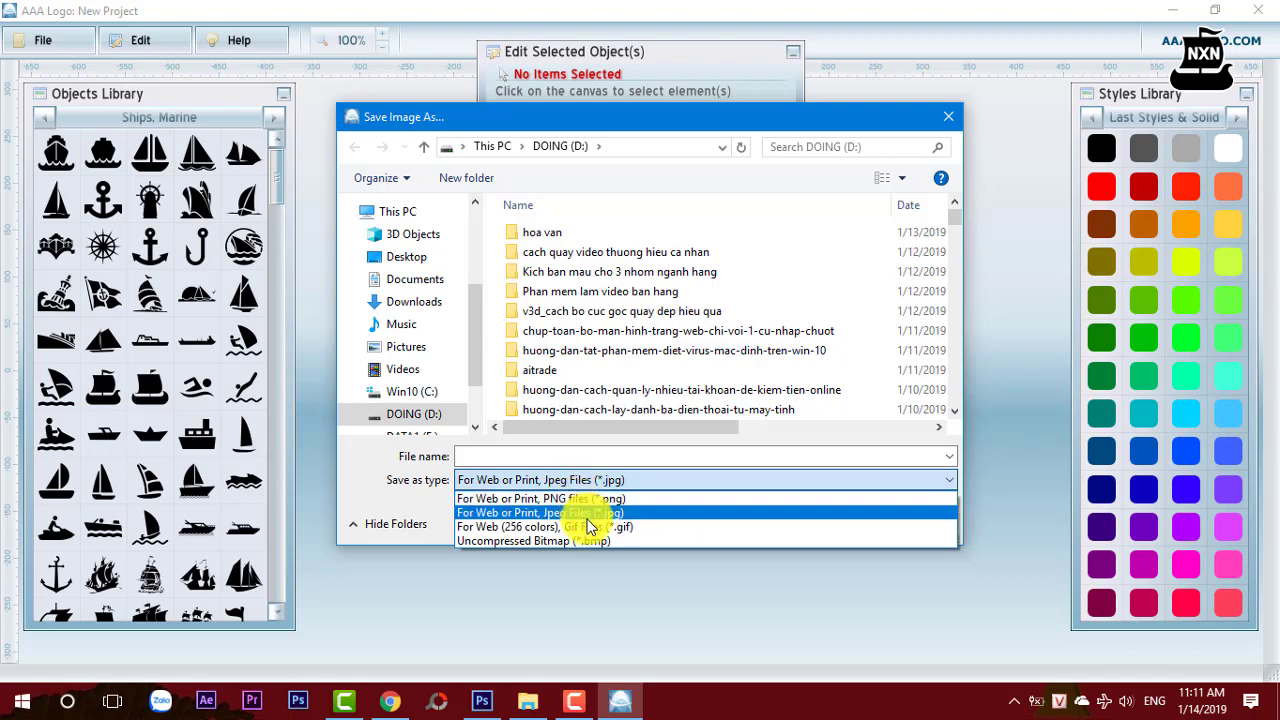
left_click(700, 512)
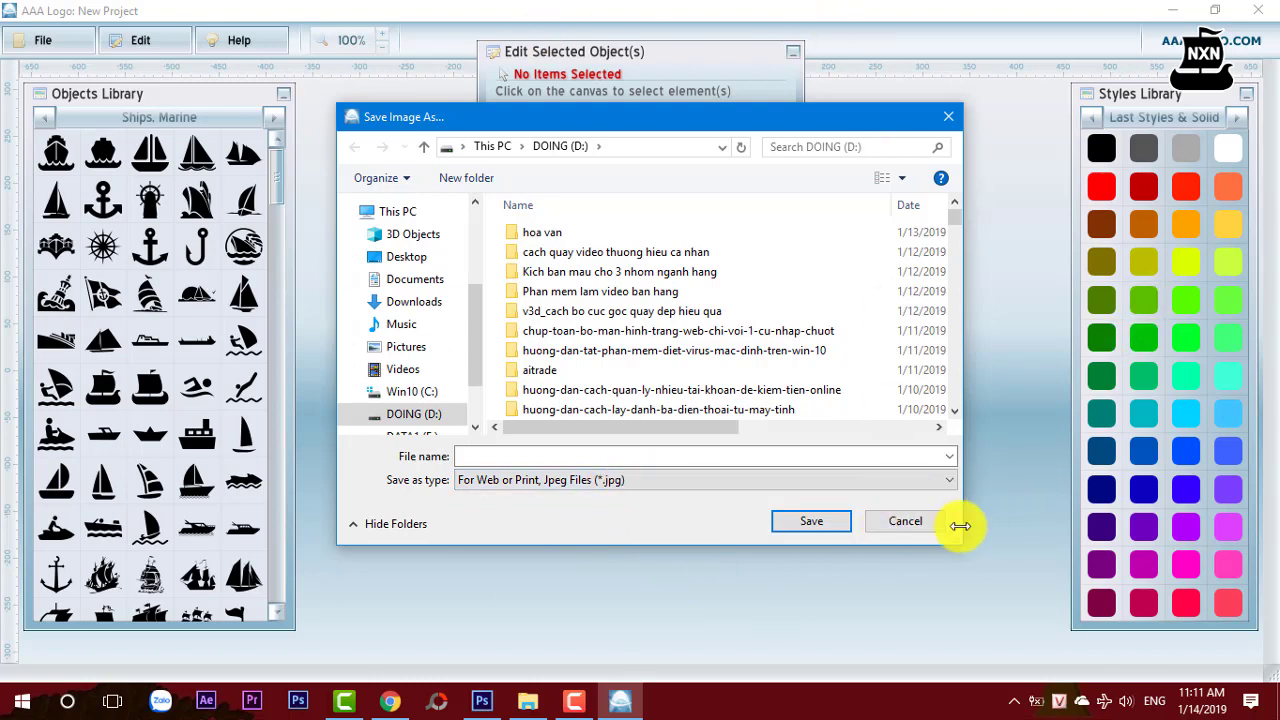
left_click(821, 516)
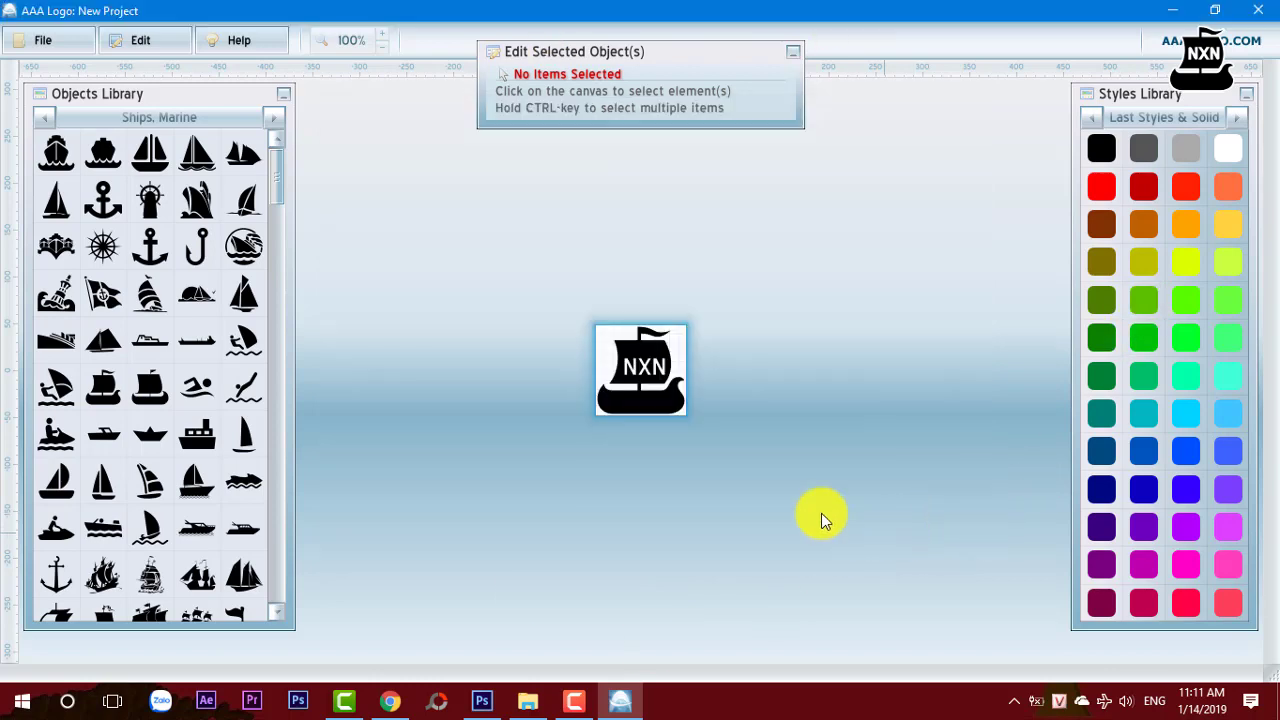
left_click(1257, 11)
Discard the AAA Logo changes, return to the 2019 thumbnail, and browse Place to D: > LOGO.
left_click(697, 389)
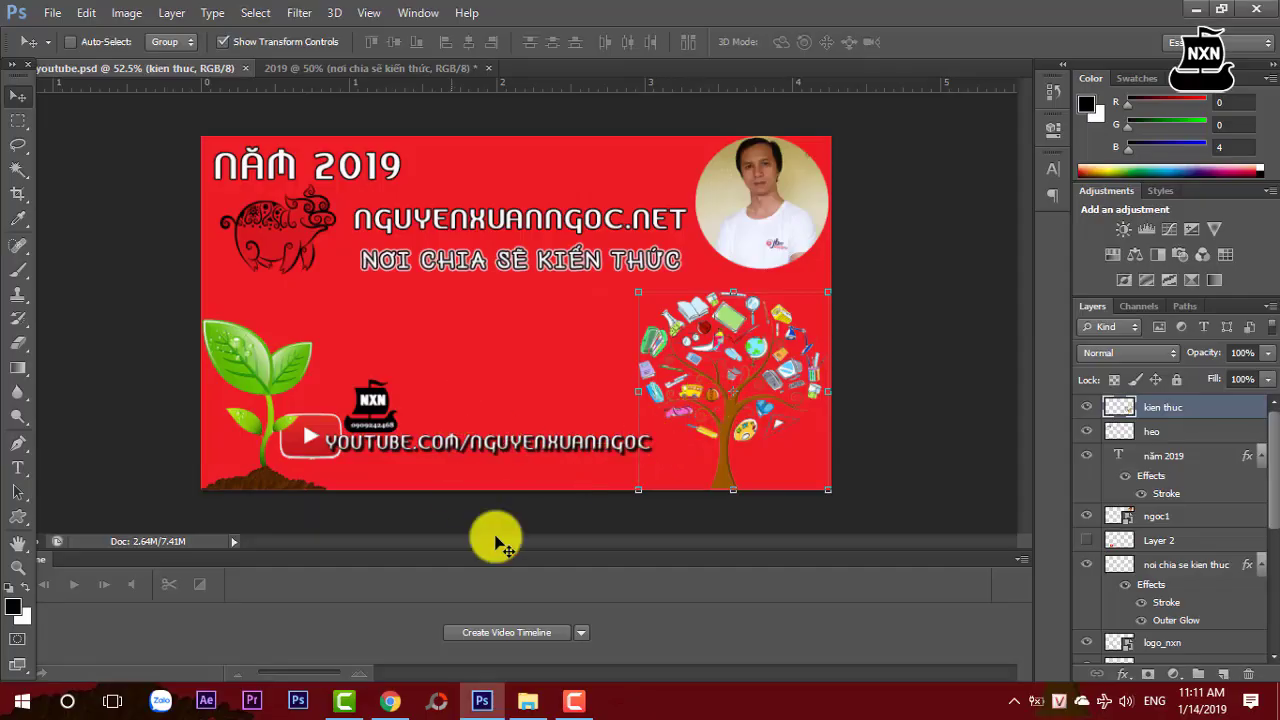
left_click(380, 67)
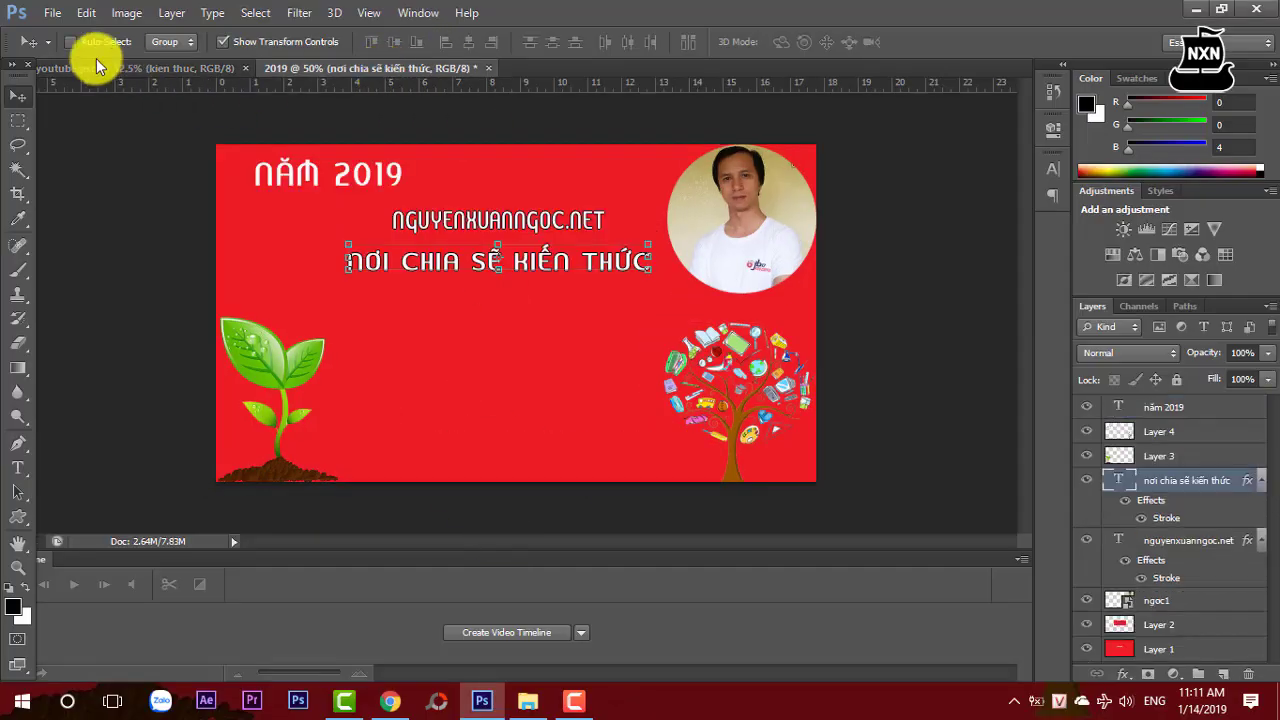
left_click(52, 12)
left_click(86, 320)
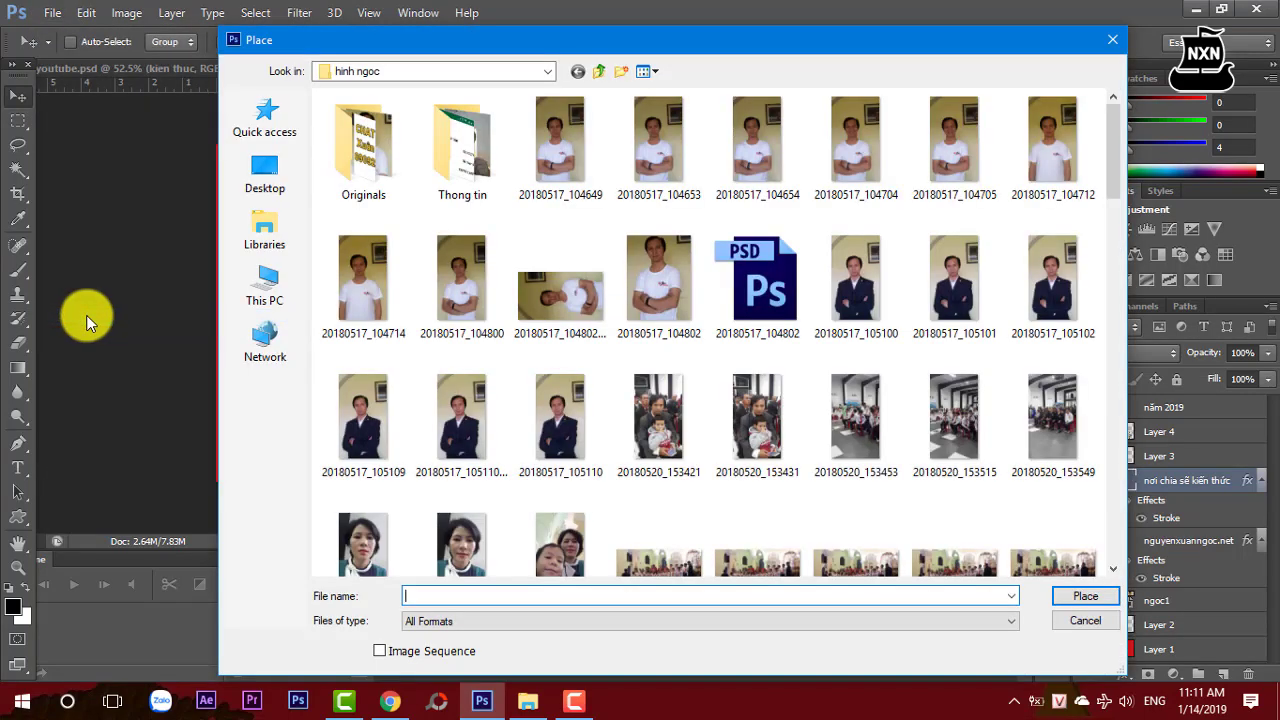
left_click(545, 75)
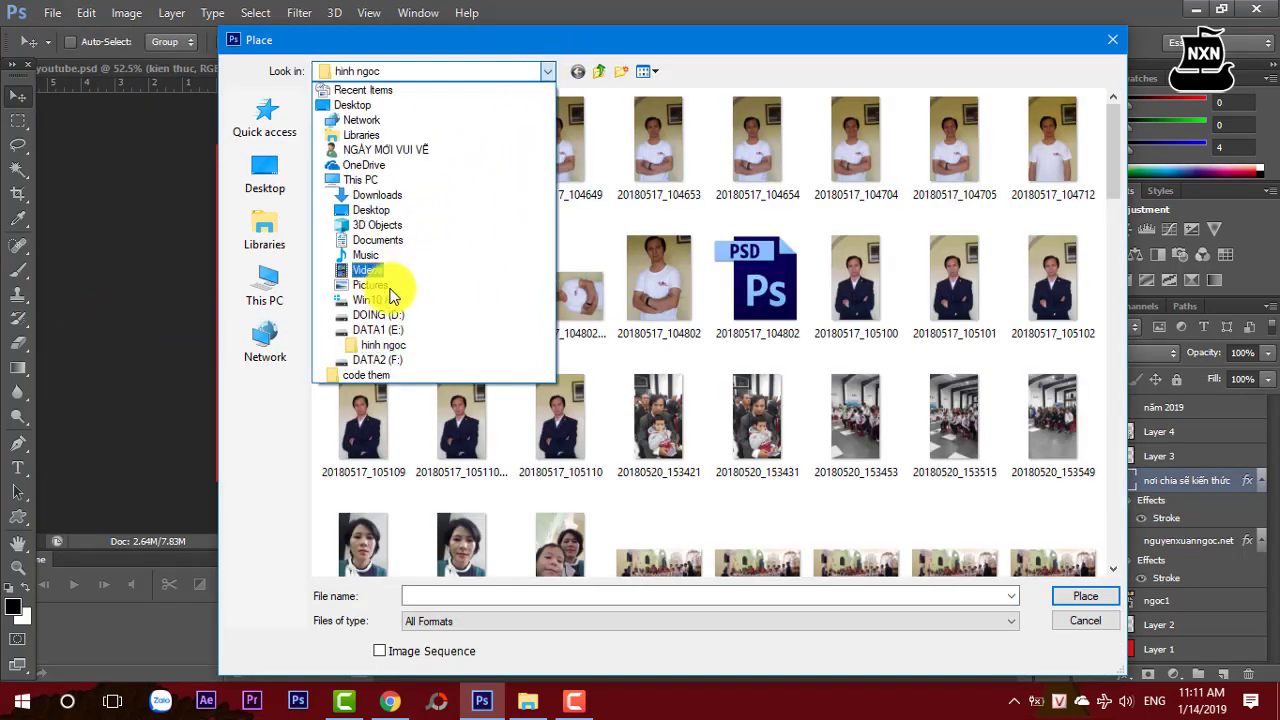
left_click(385, 313)
left_click(379, 318)
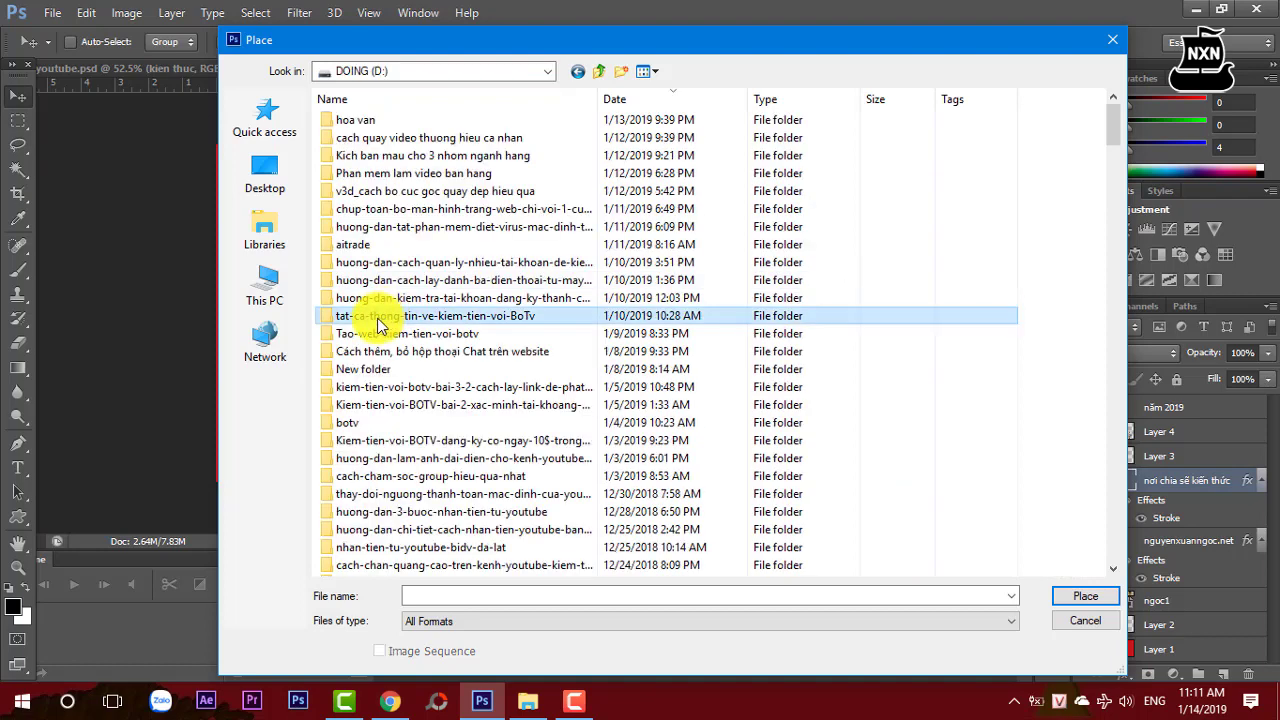
scroll(375, 320, "down", 5)
scroll(380, 330, "down", 5)
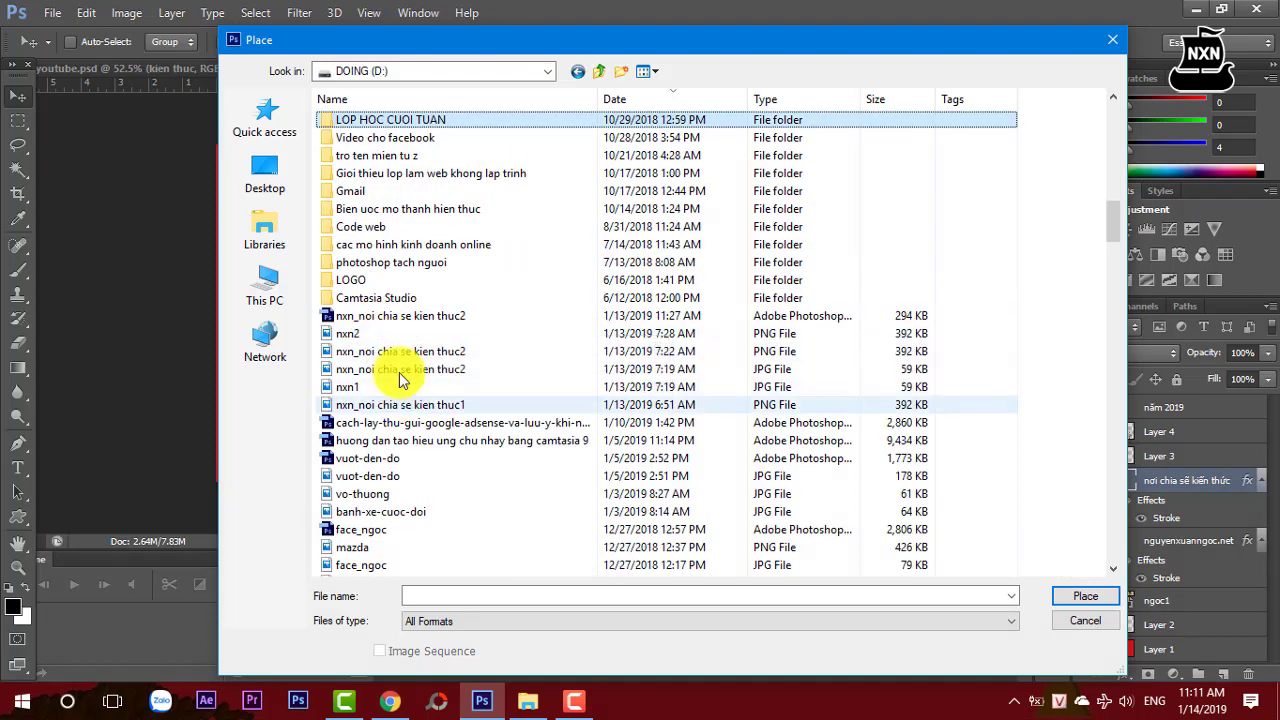
double_click(372, 284)
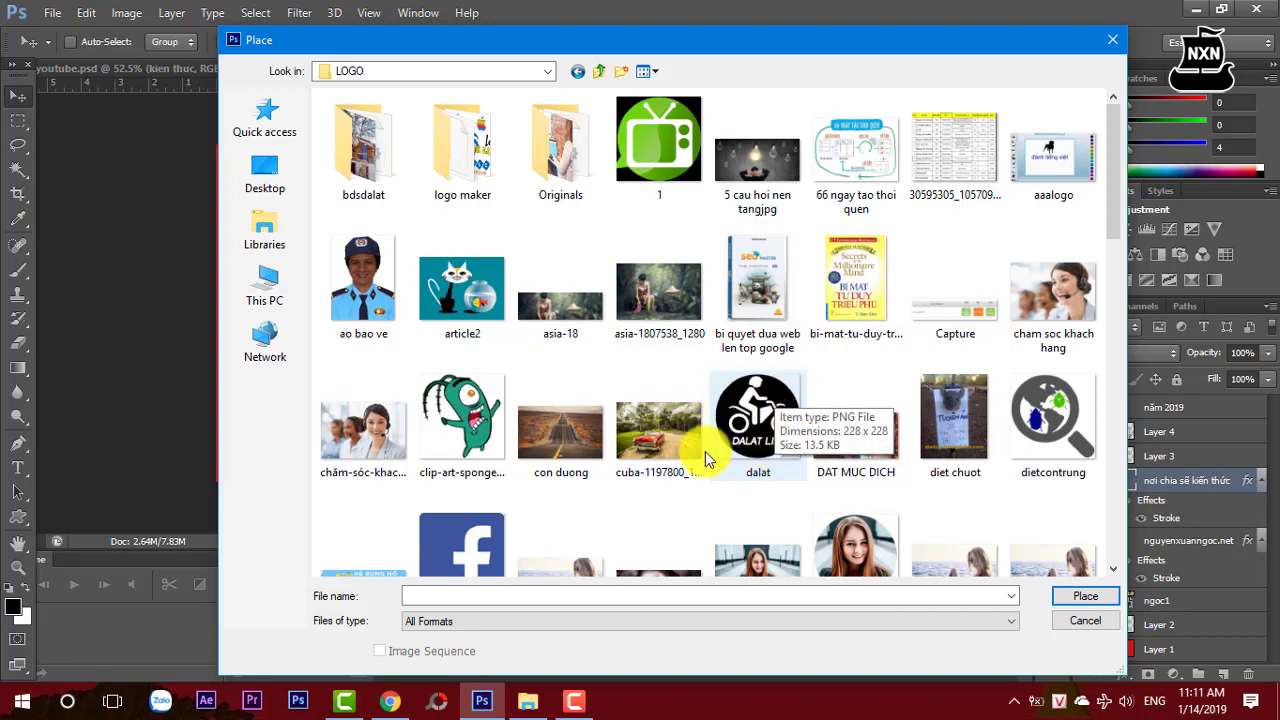
Place logo_nxn into the 2019 thumbnail and move it small beside the green plant.
scroll(765, 450, "down", 3)
scroll(758, 447, "down", 3)
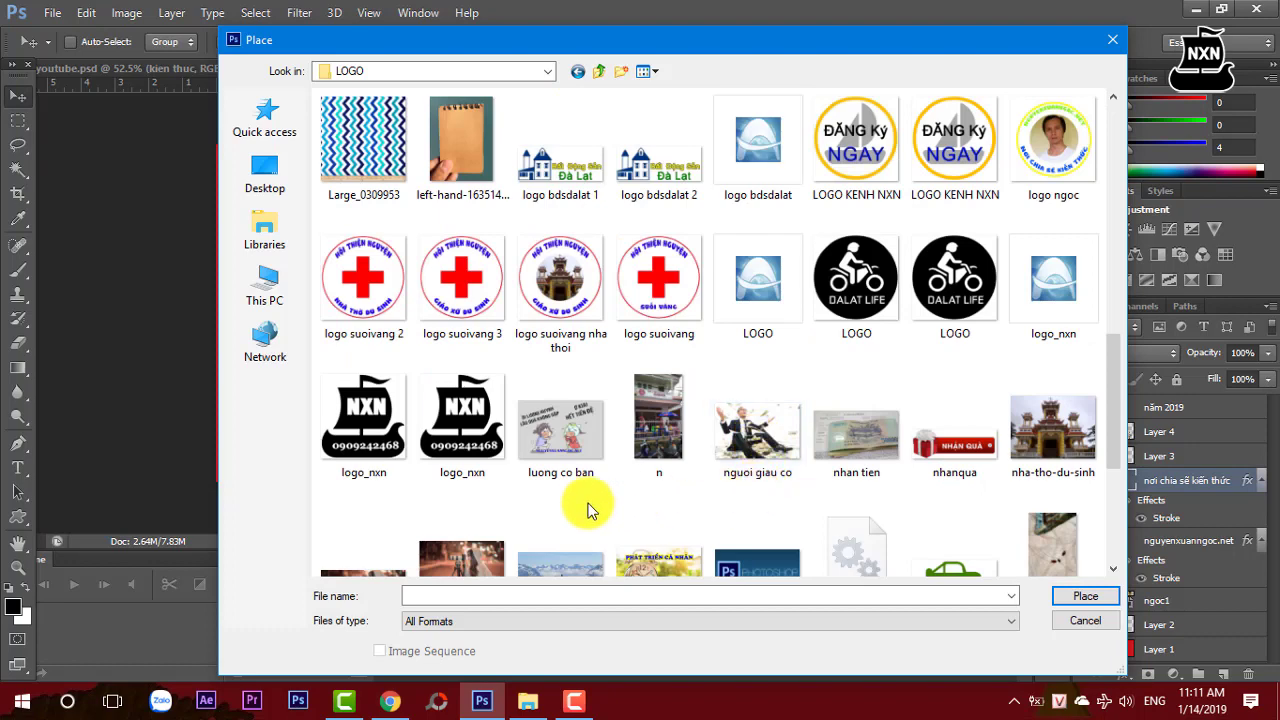
left_click(457, 420)
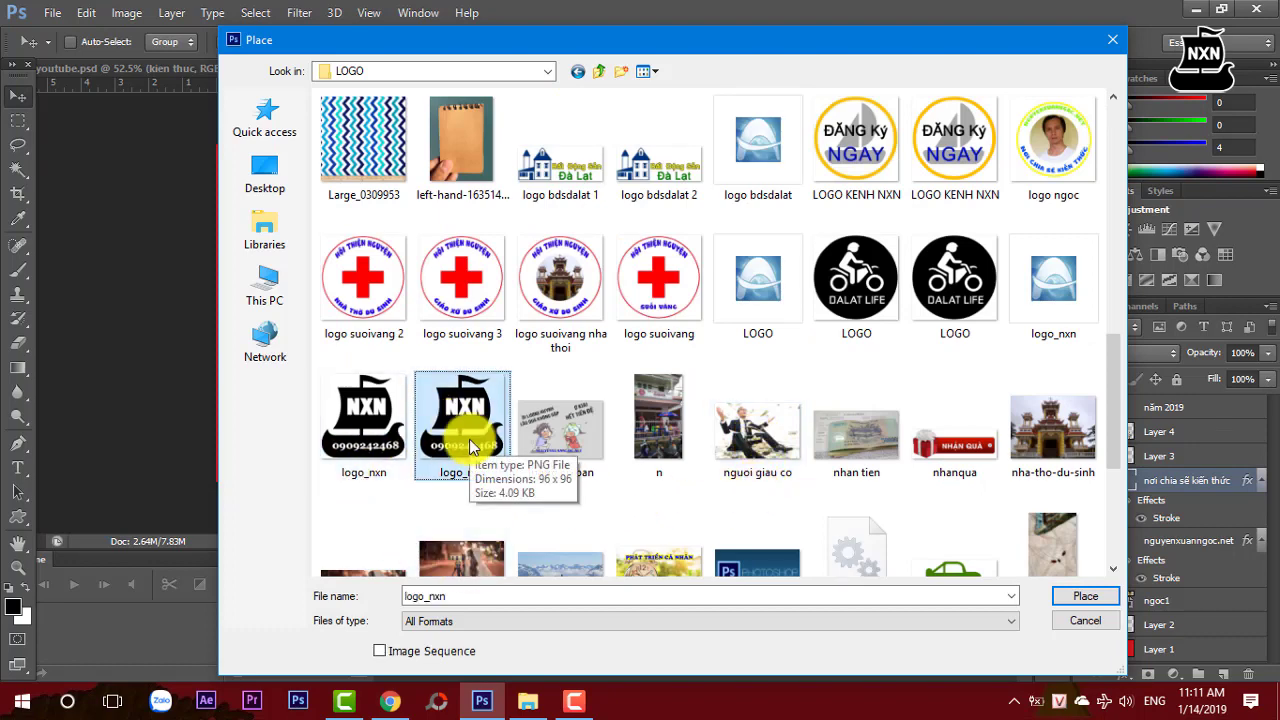
left_click(1062, 597)
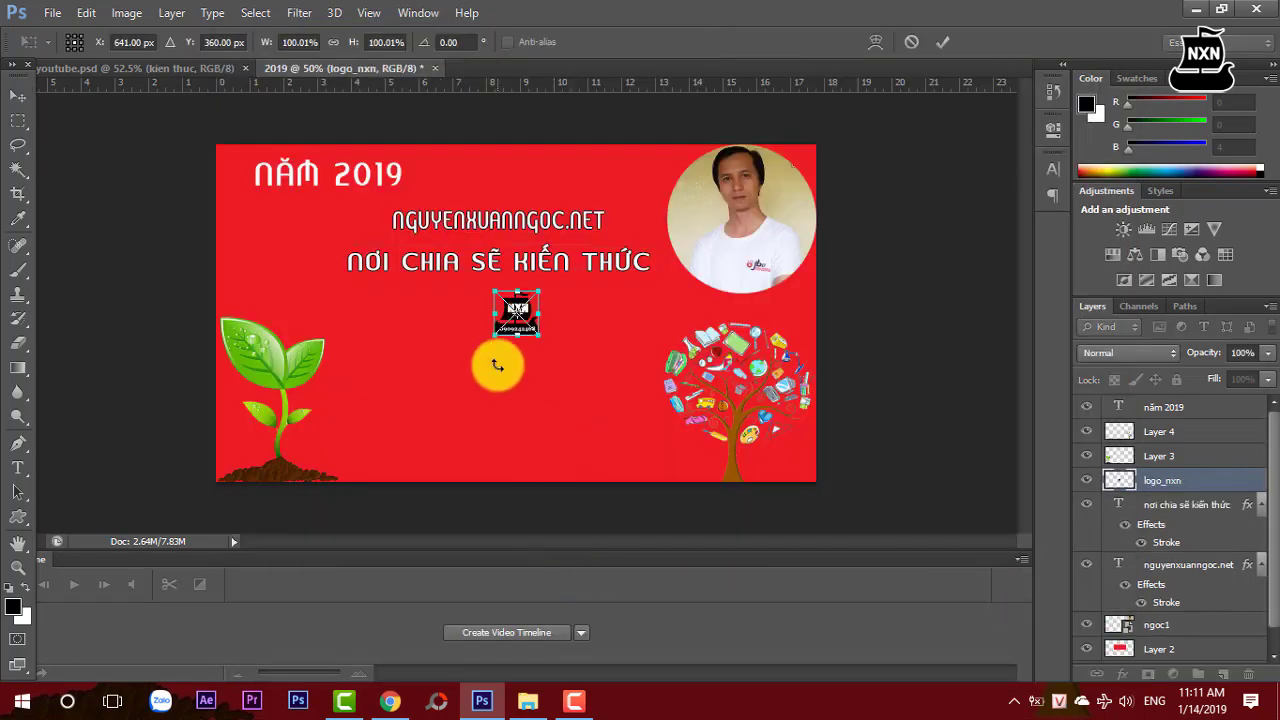
left_click(946, 40)
left_click_drag(506, 329, 358, 432)
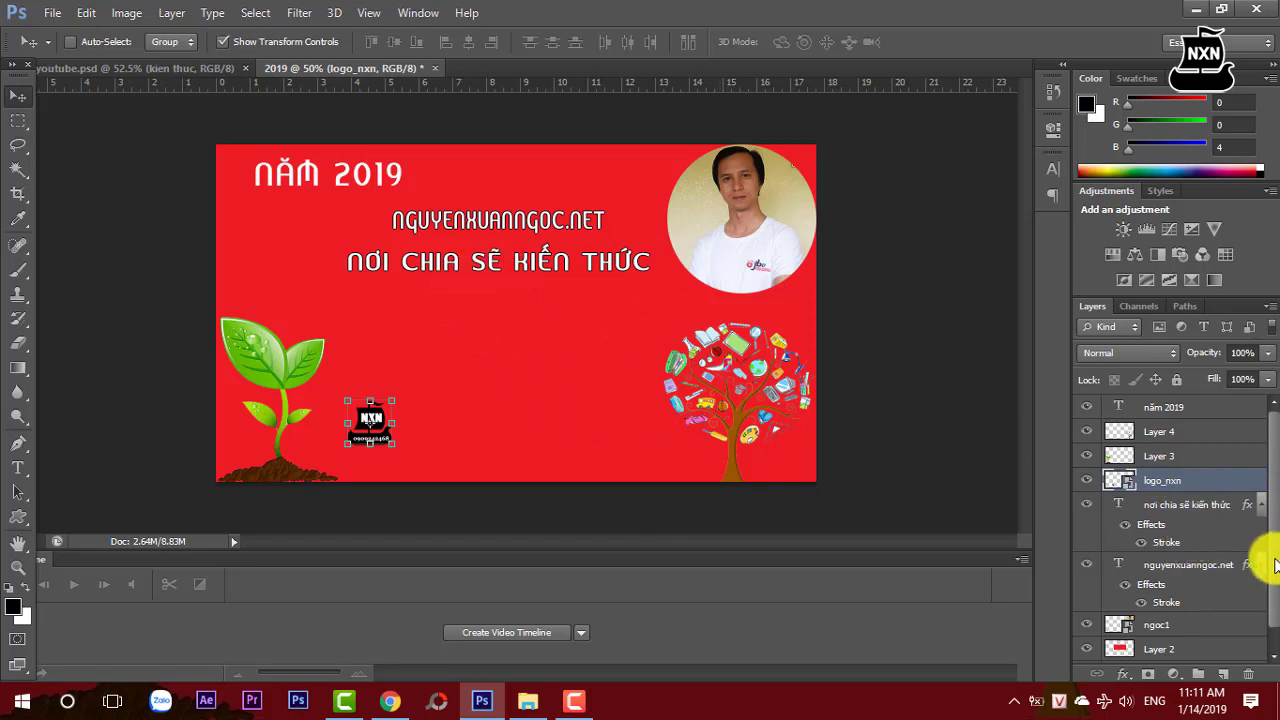
scroll(1265, 578, "down", 1)
scroll(1258, 584, "up", 1)
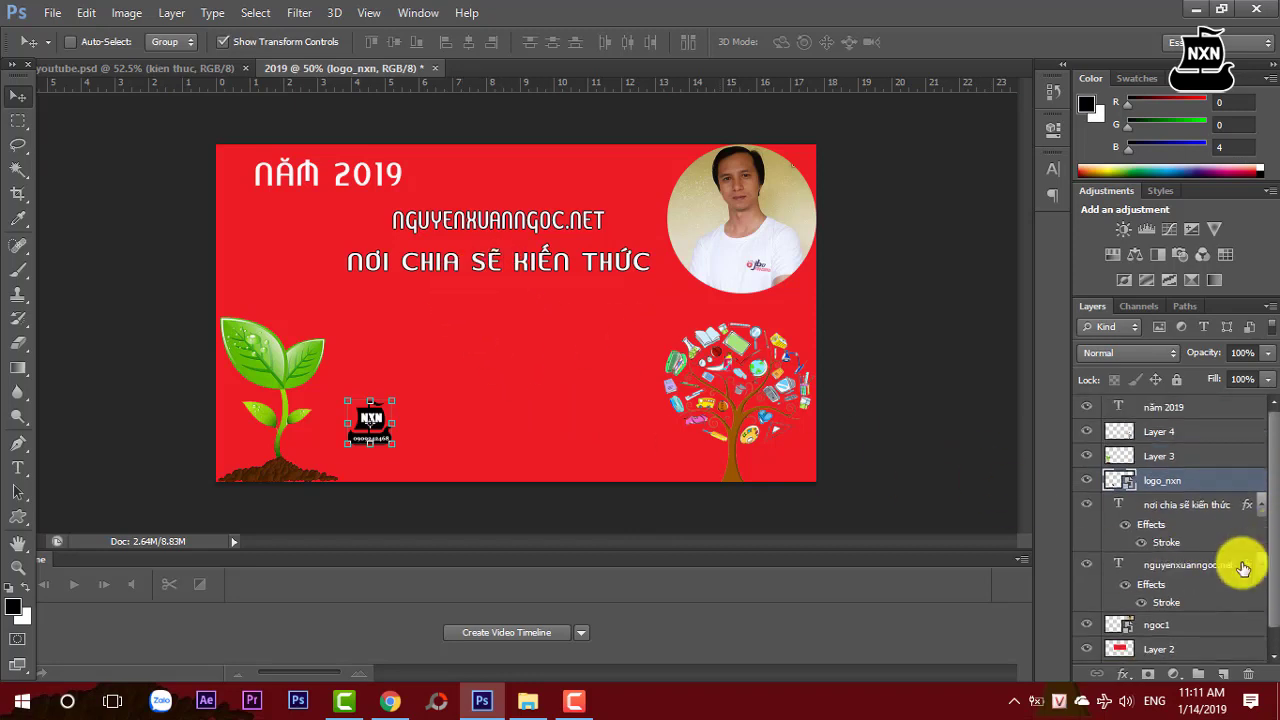
left_click(1176, 506)
Duplicate the slogan layer as 'YOUTUBE' and move the copy down beside the NXN logo.
right_click(1172, 510)
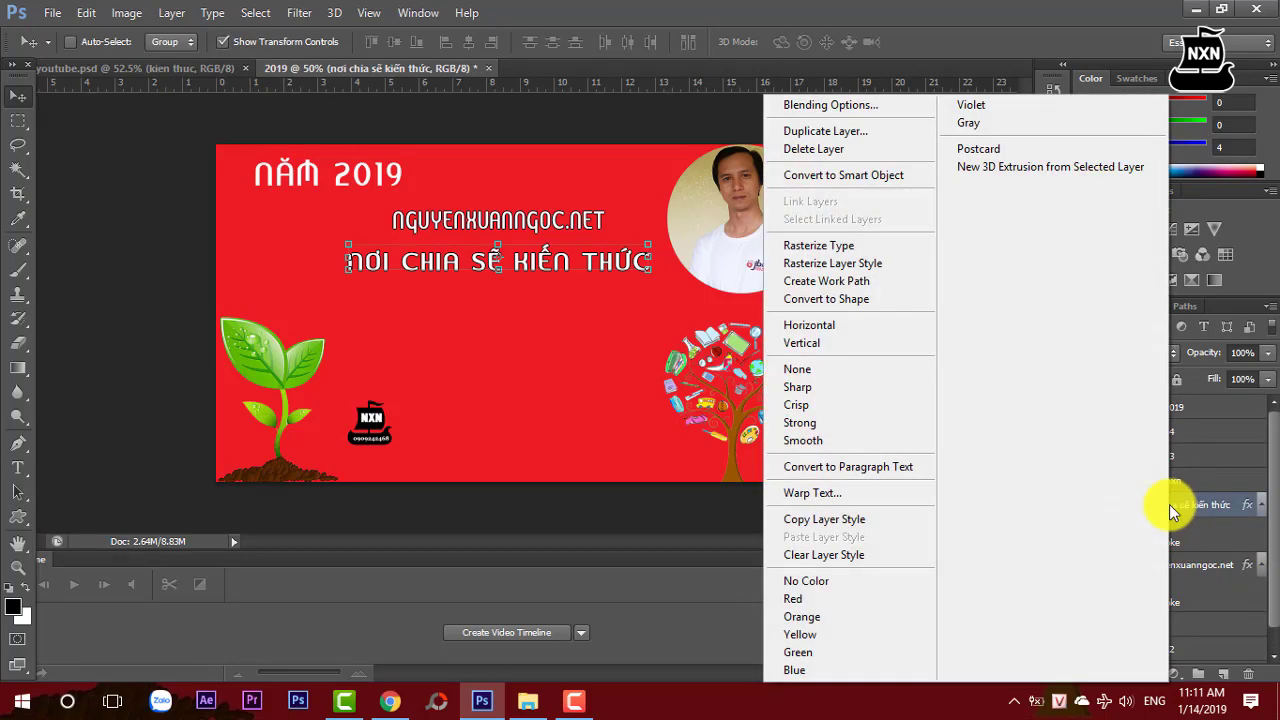
left_click(818, 138)
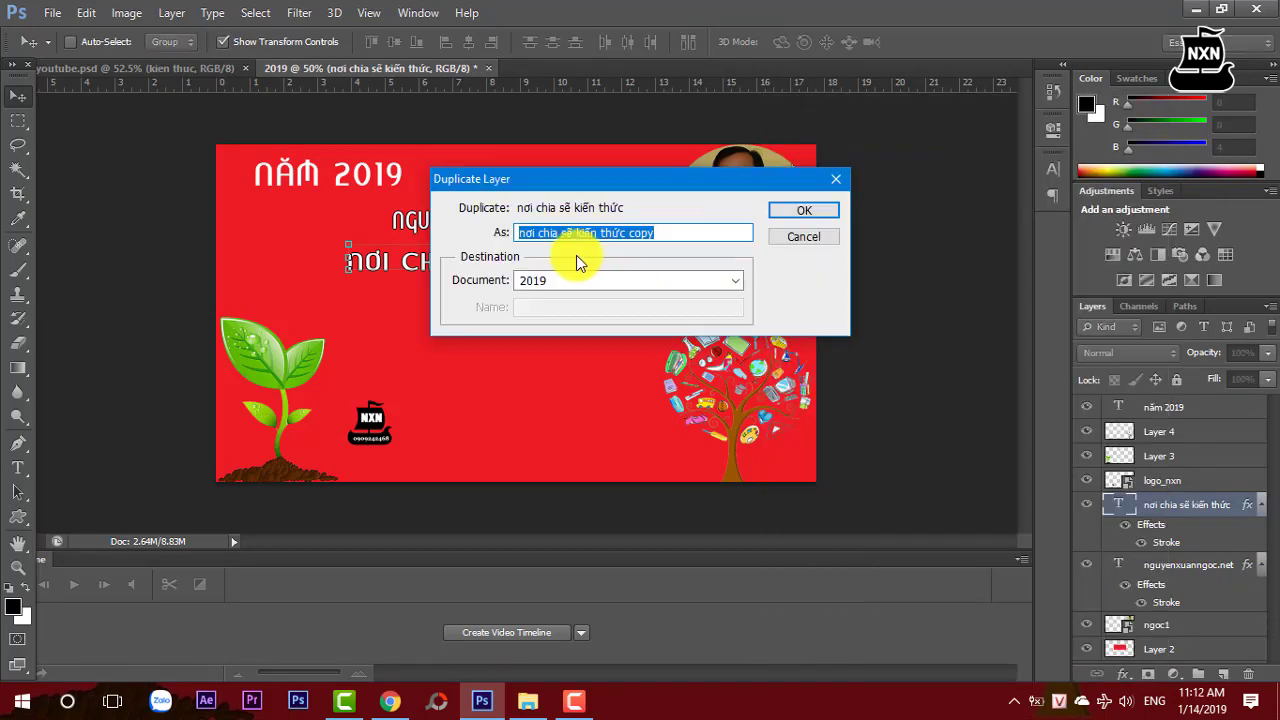
type("YOUTUBE")
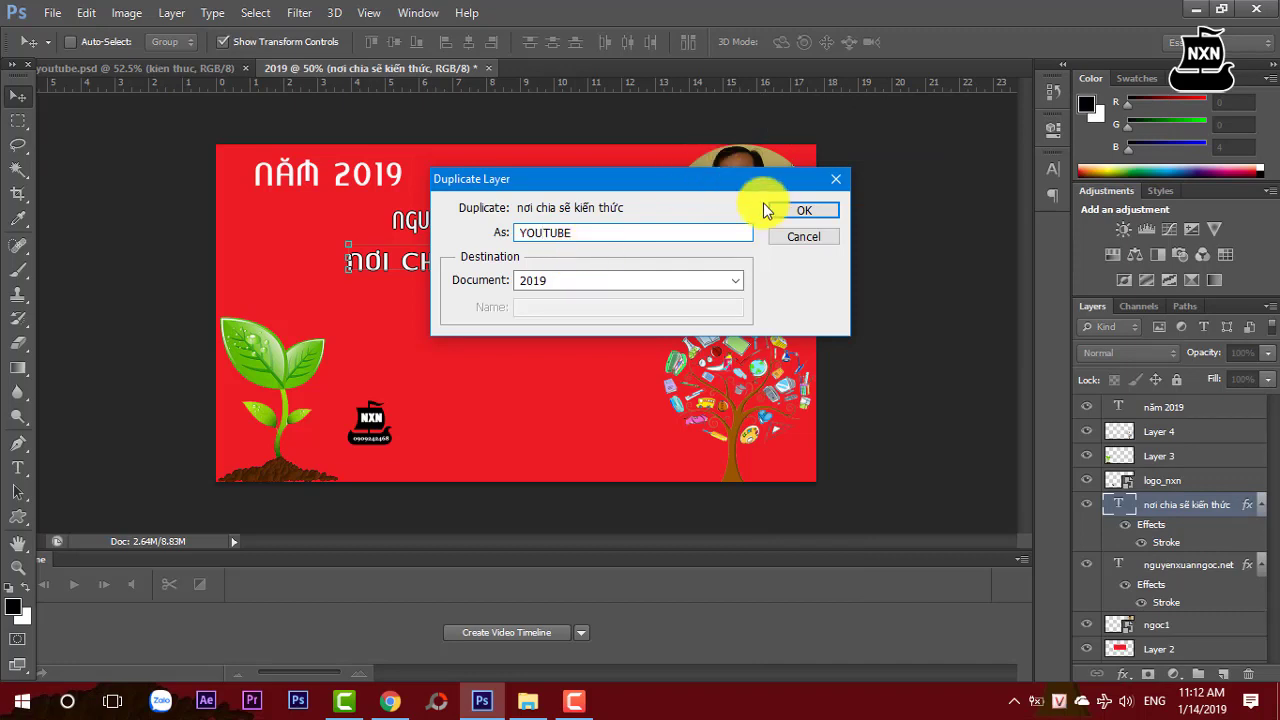
left_click(789, 217)
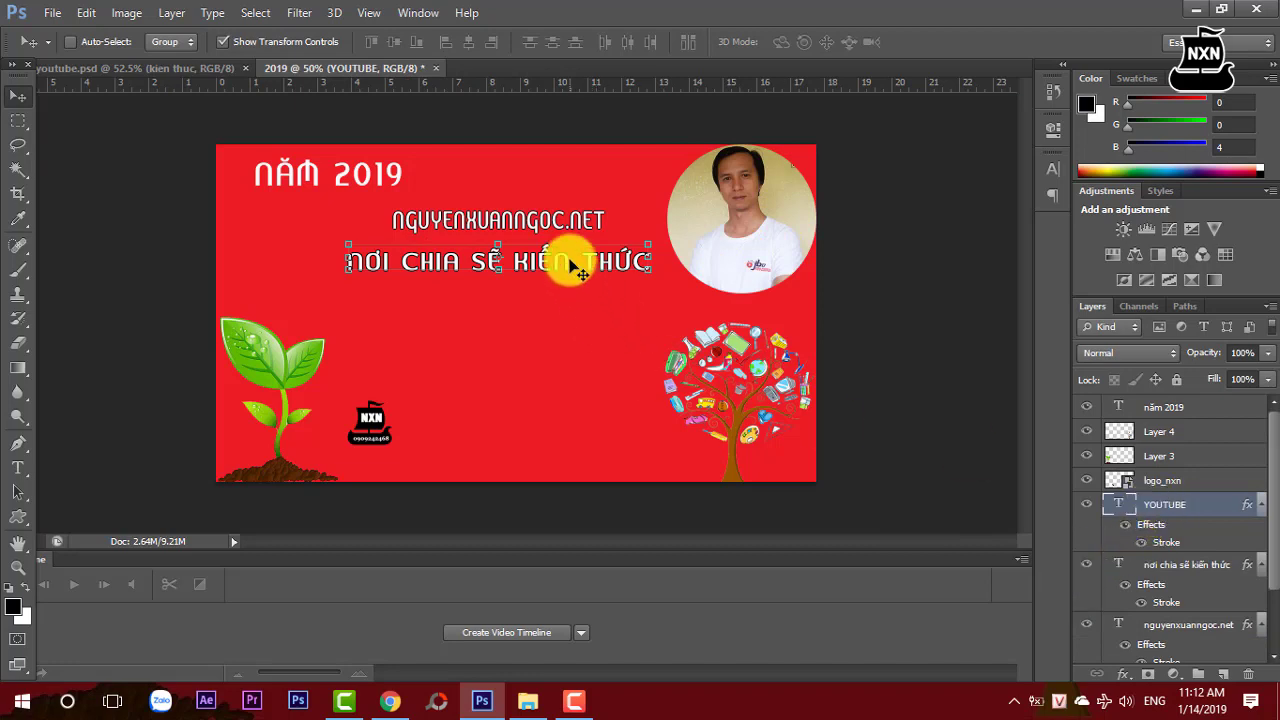
mouse_move(572, 264)
left_mouse_down()
mouse_move(628, 424)
mouse_move(620, 438)
left_mouse_up()
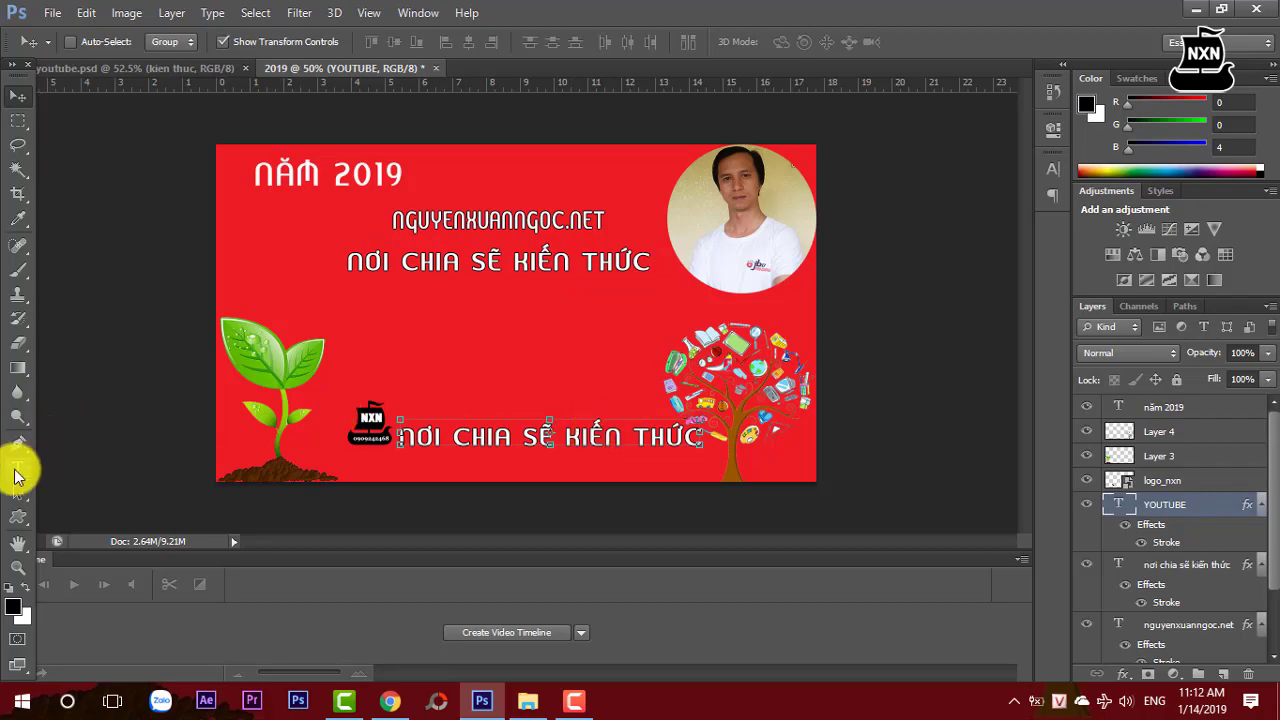
Set the copied YouTube address text to 30 pt and nudge it left next to the logo.
left_click(18, 470)
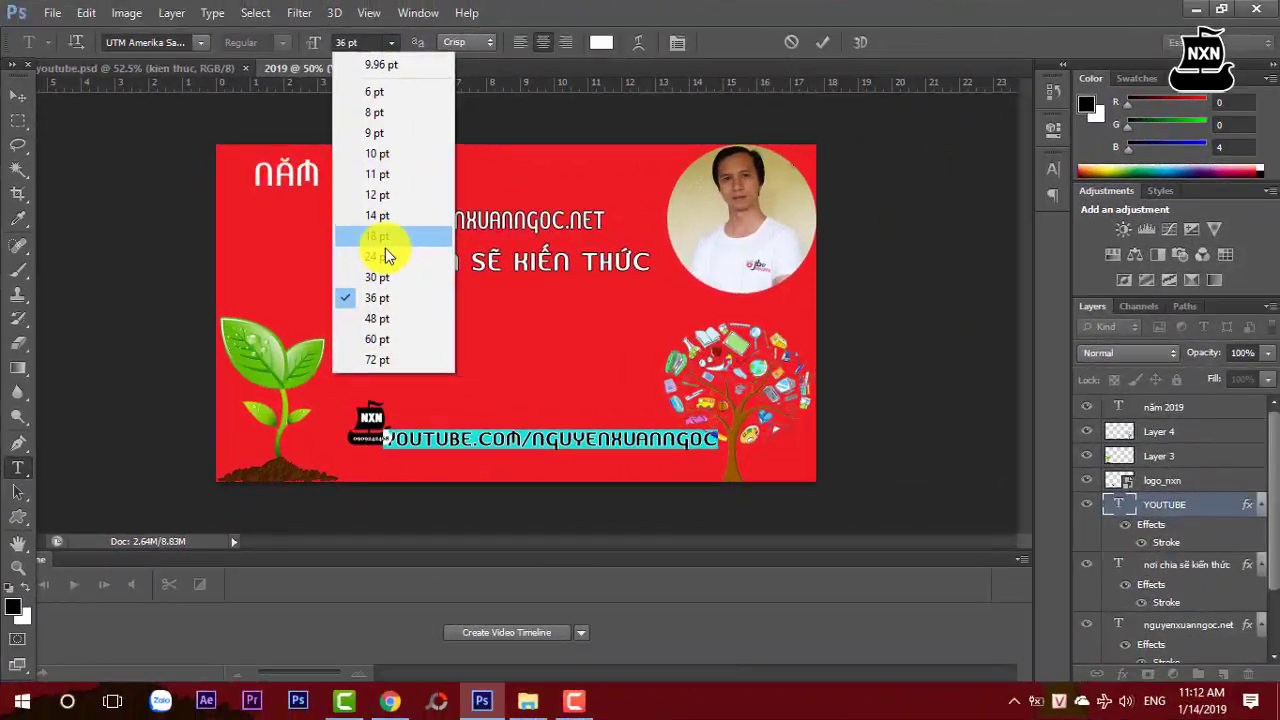
left_click(374, 278)
left_click(828, 43)
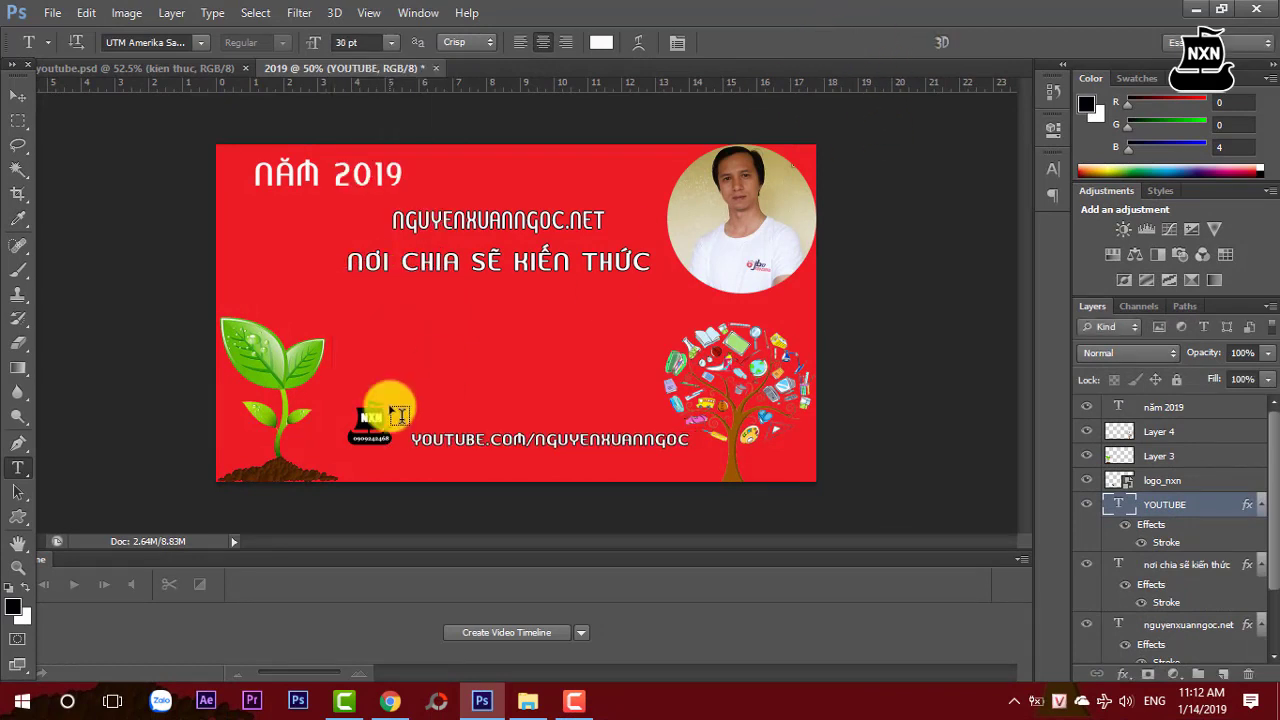
left_click(18, 95)
left_click_drag(440, 446, 418, 434)
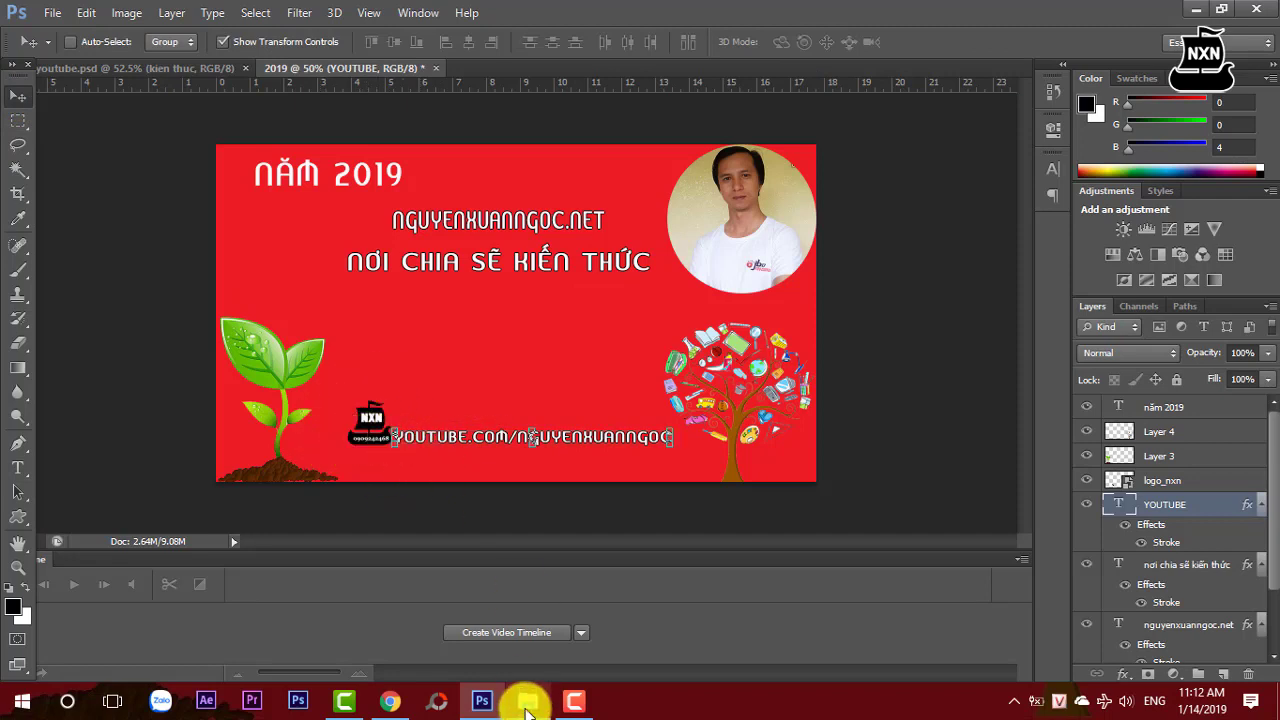
Bring the youtube.psd thumbnail forward, then switch to the Google Images search in Chrome.
left_click(123, 68)
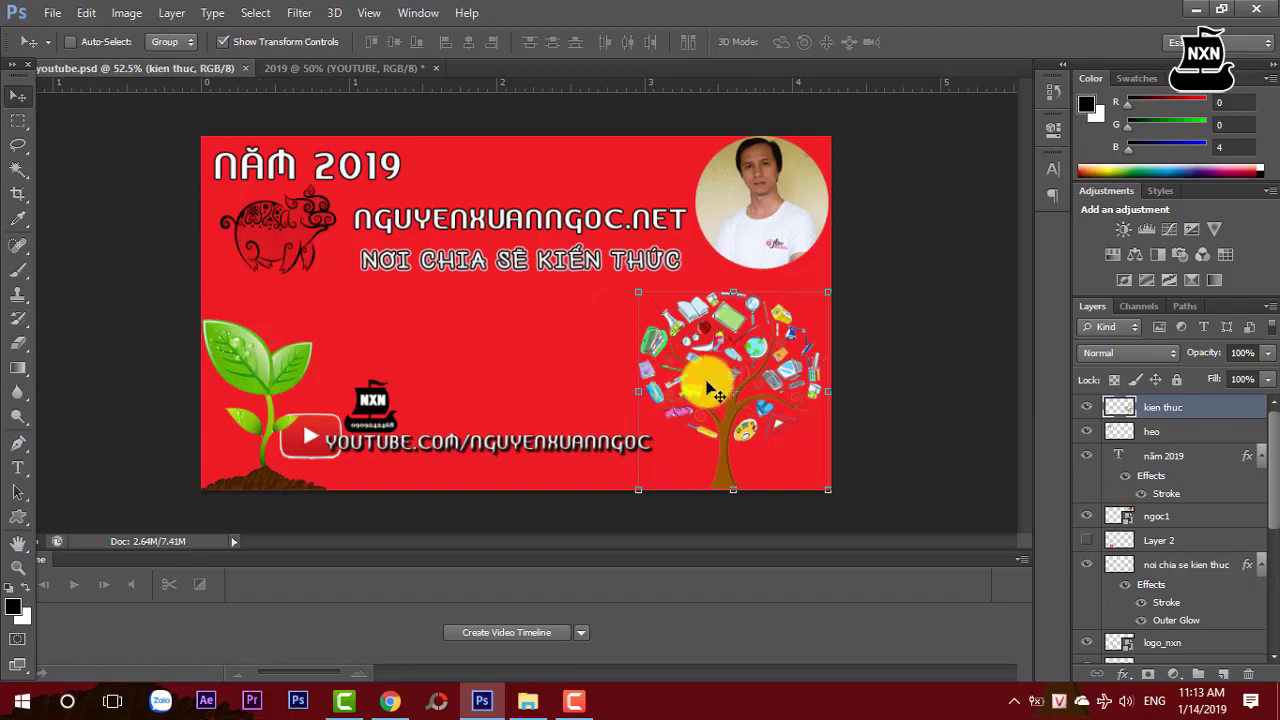
left_click(390, 701)
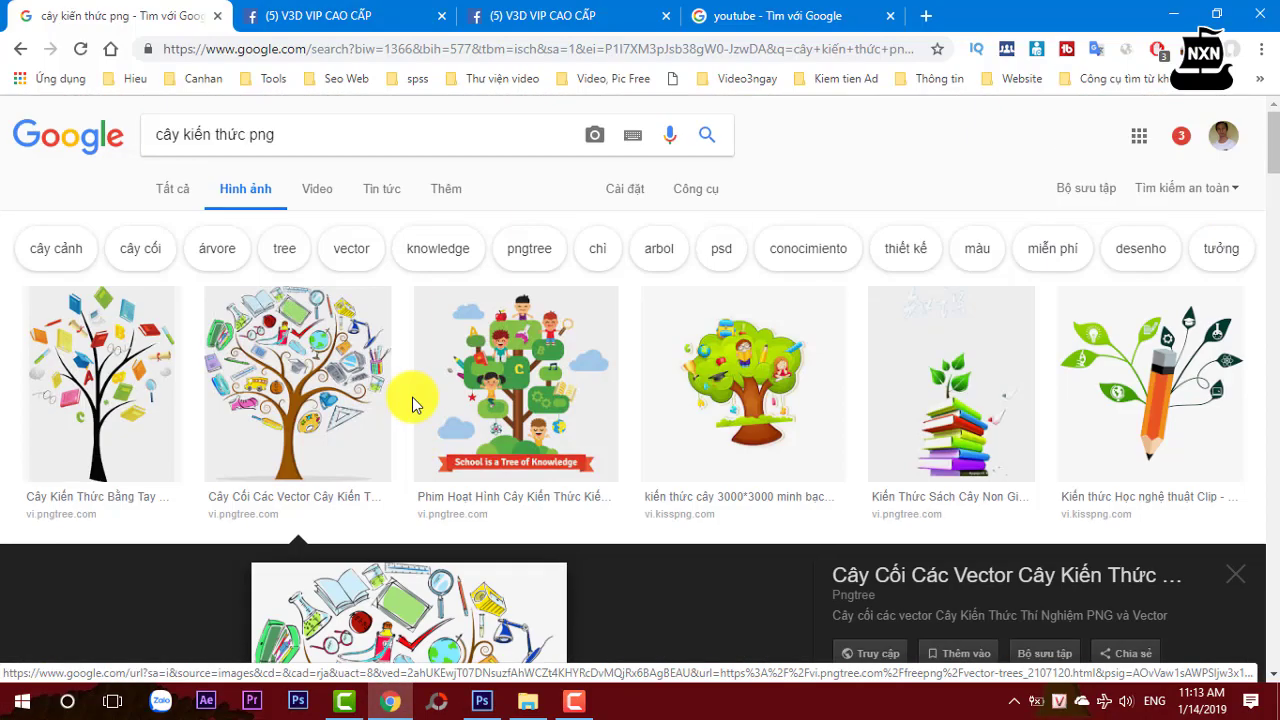
Search Google Images for 'con heo png' and browse the pig results.
left_click_drag(285, 136, 2, 148)
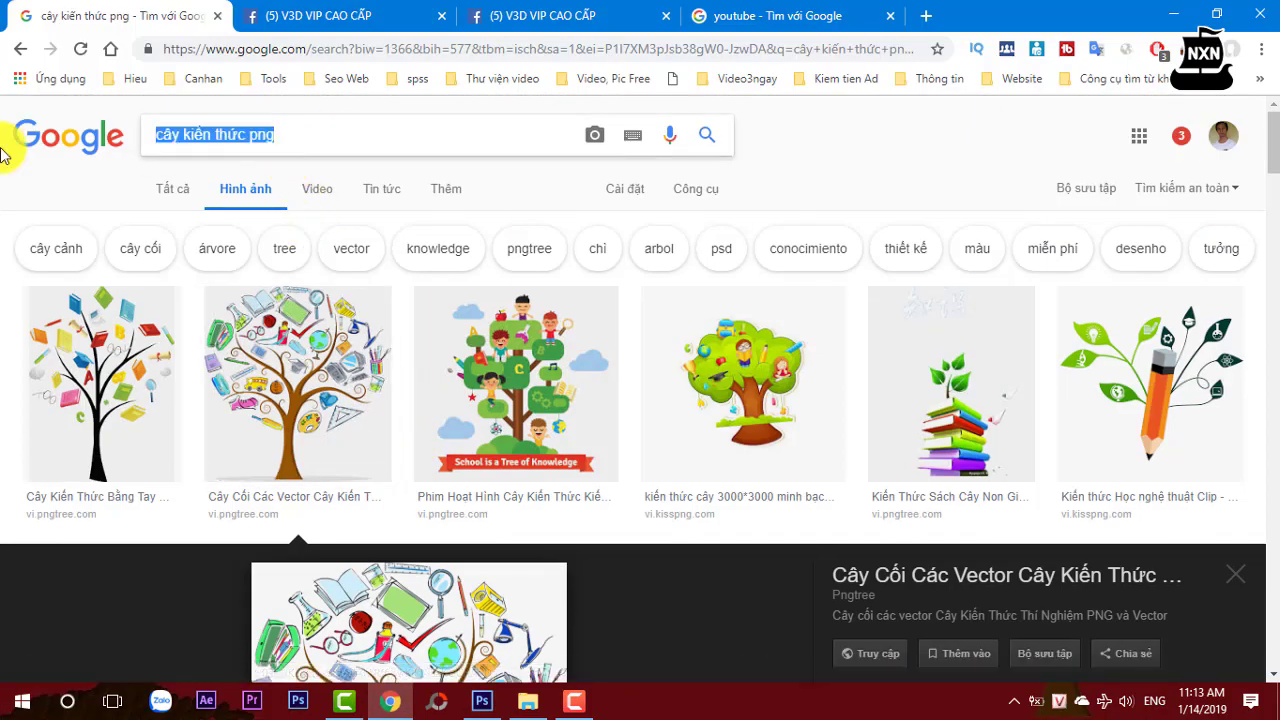
type("CON")
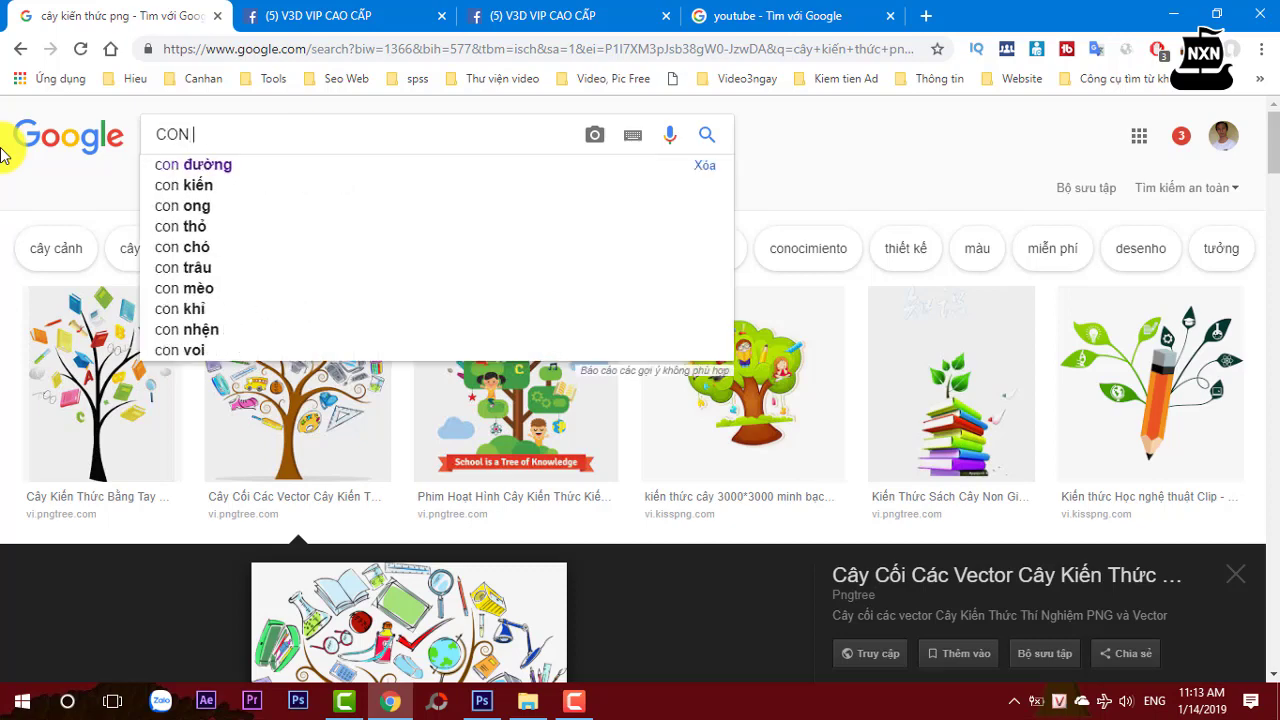
type(" HEO")
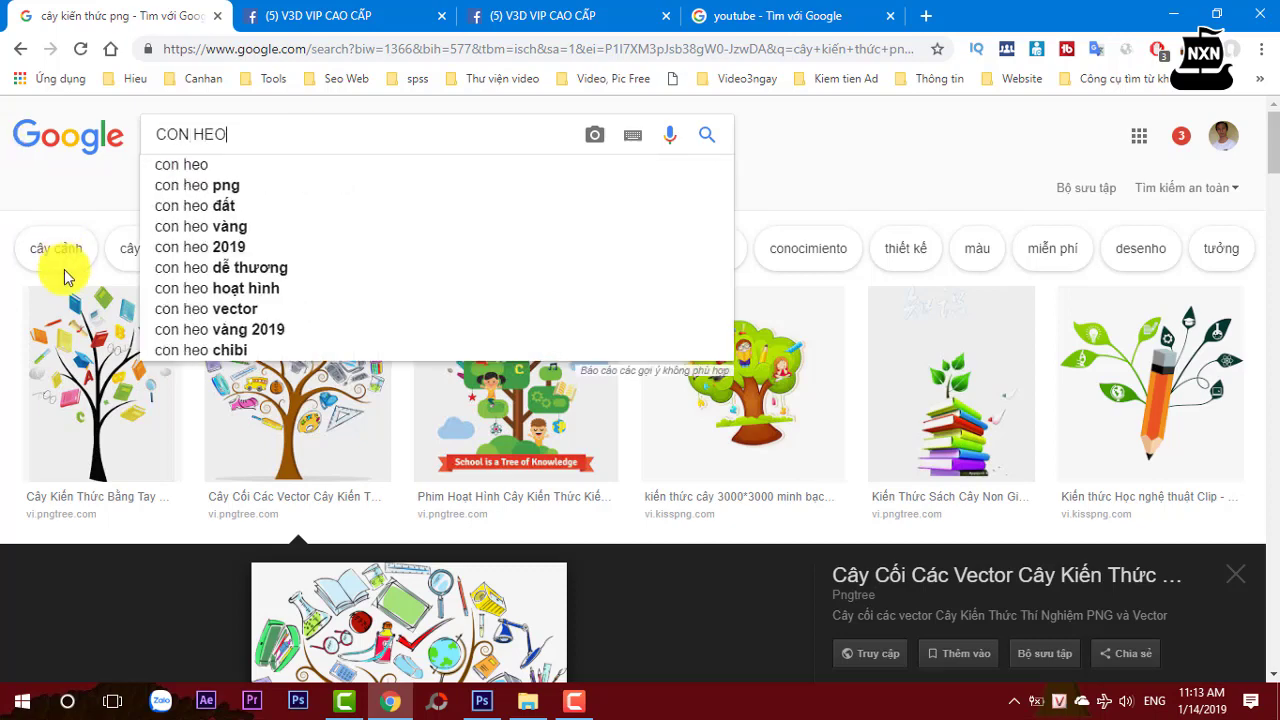
left_click(218, 190)
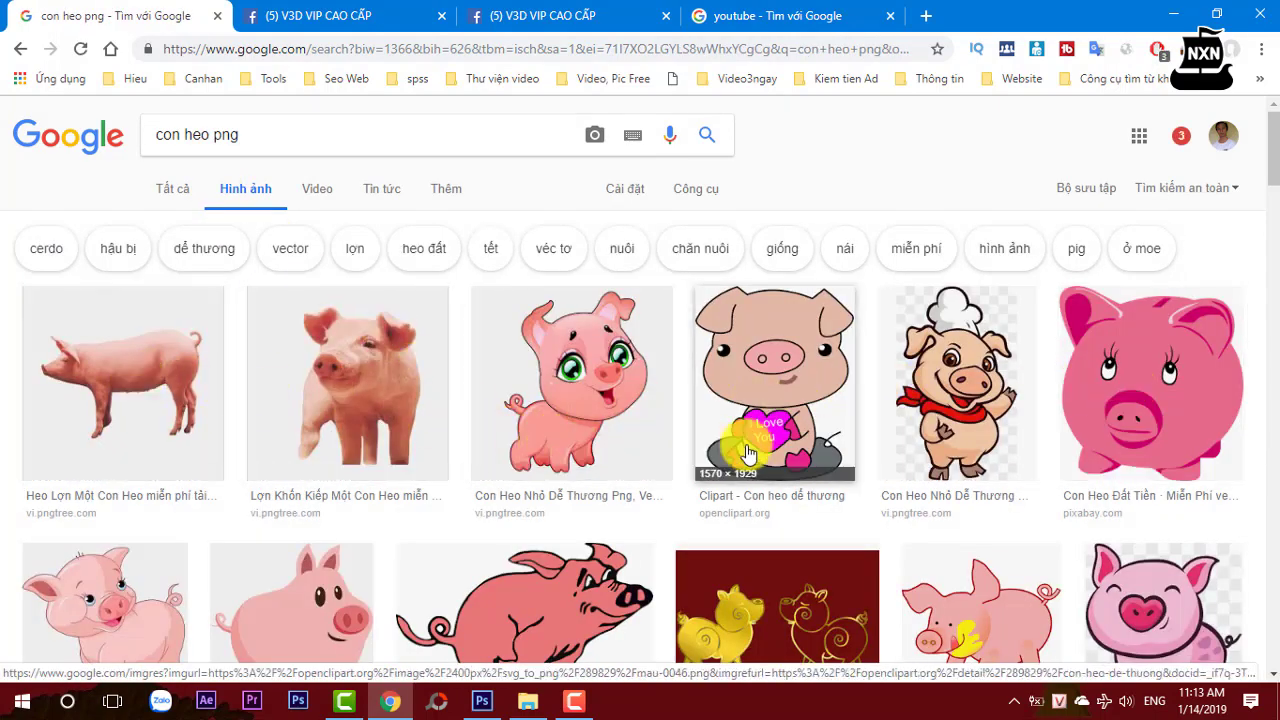
scroll(603, 432, "down", 1)
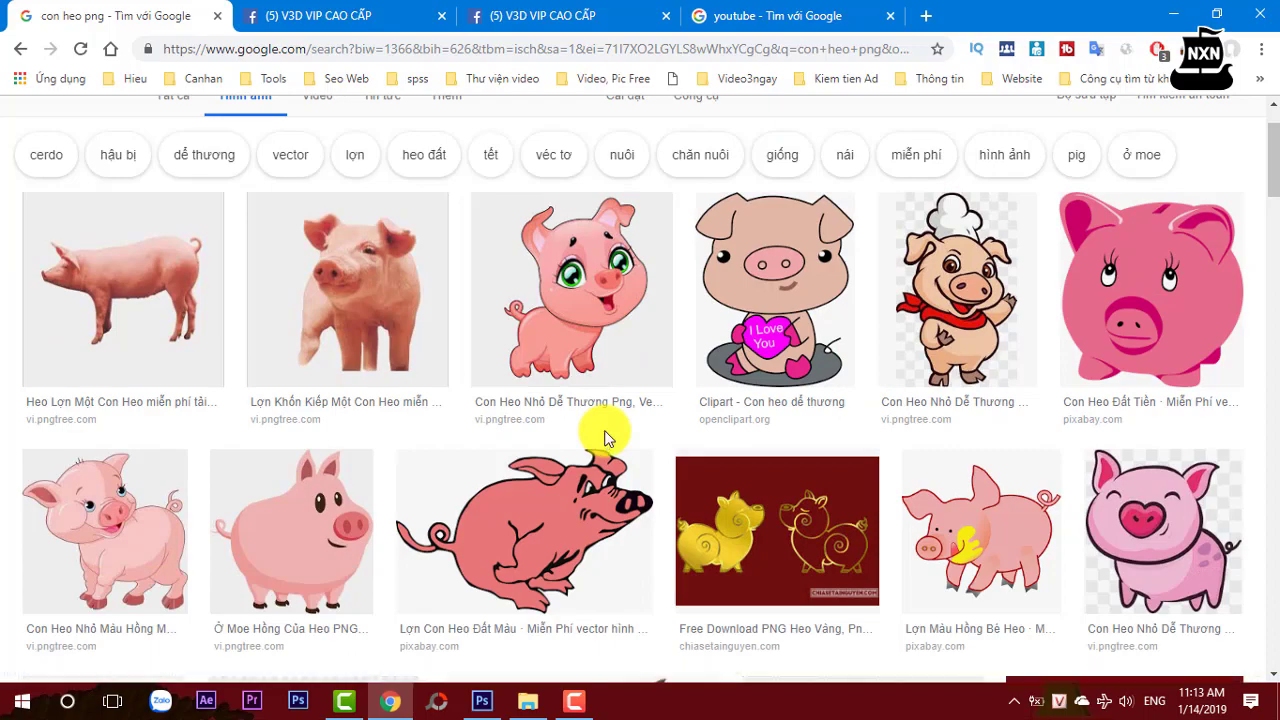
scroll(603, 437, "down", 1)
scroll(605, 438, "down", 2)
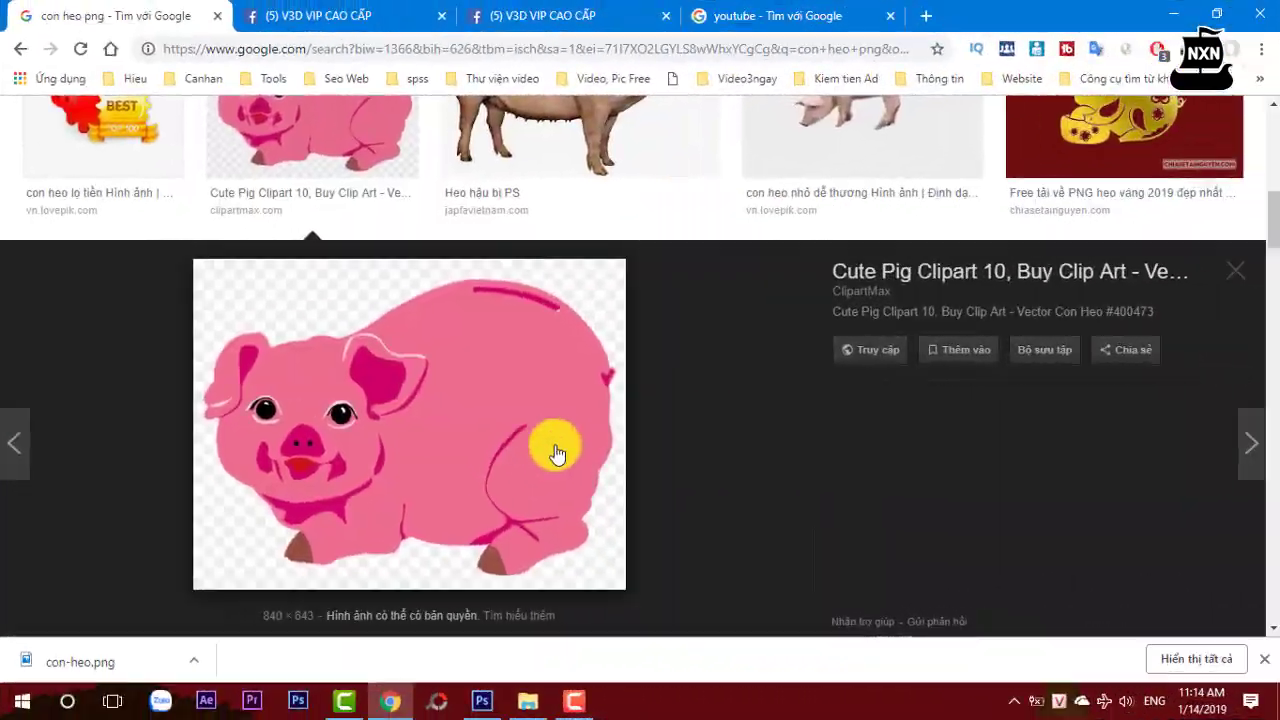
scroll(557, 454, "up", 4)
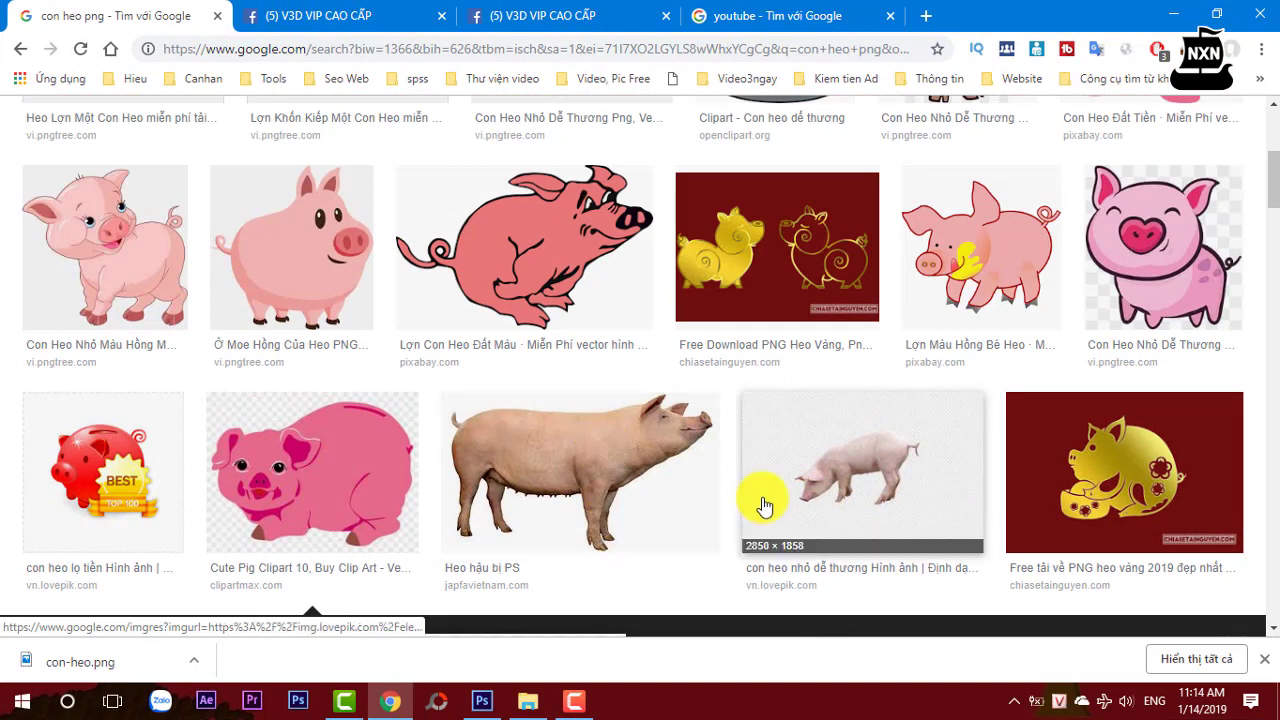
Copy a pink pig image from its preview and return to Photoshop.
left_click(111, 248)
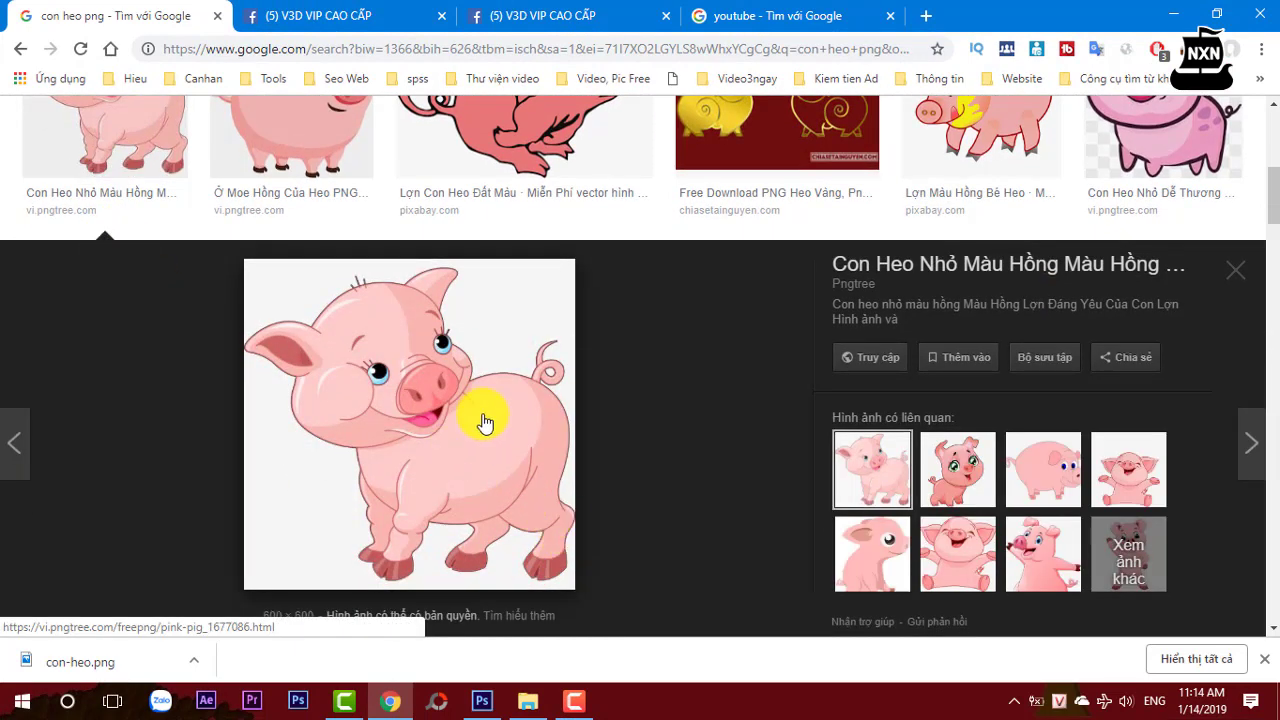
scroll(500, 440, "up", 1)
scroll(560, 480, "down", 2)
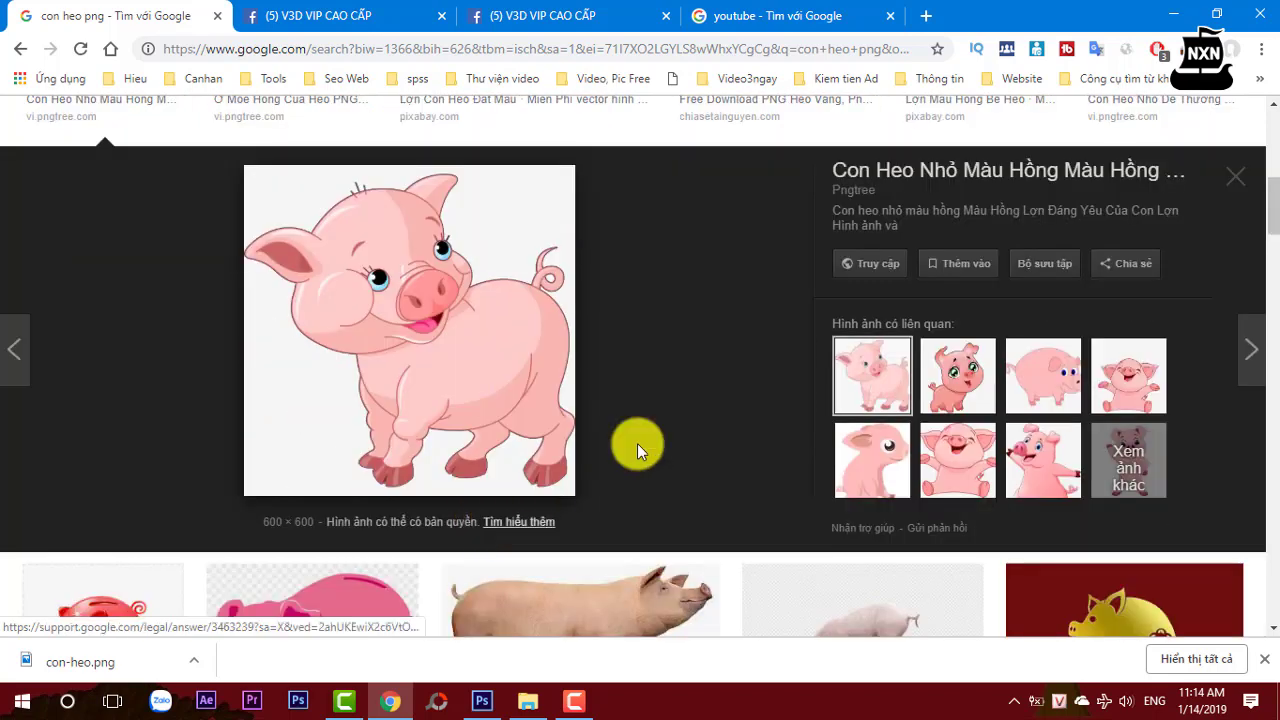
right_click(484, 374)
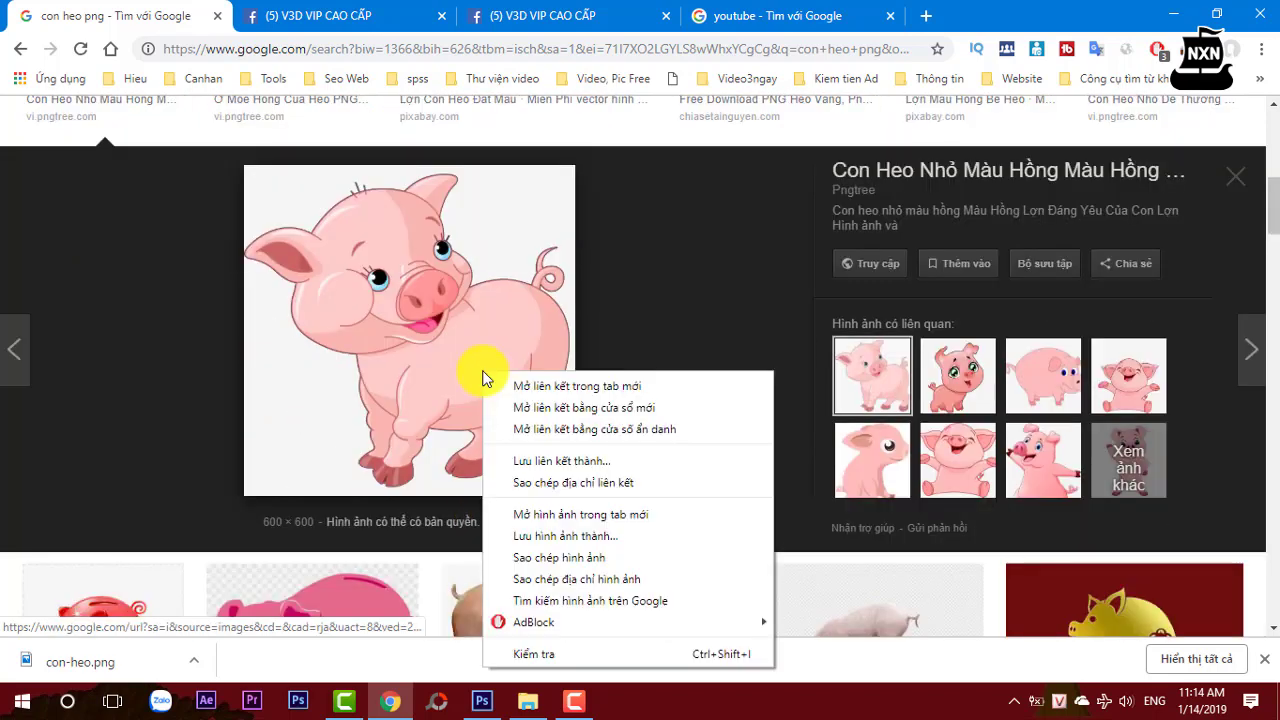
left_click(546, 566)
left_click(481, 701)
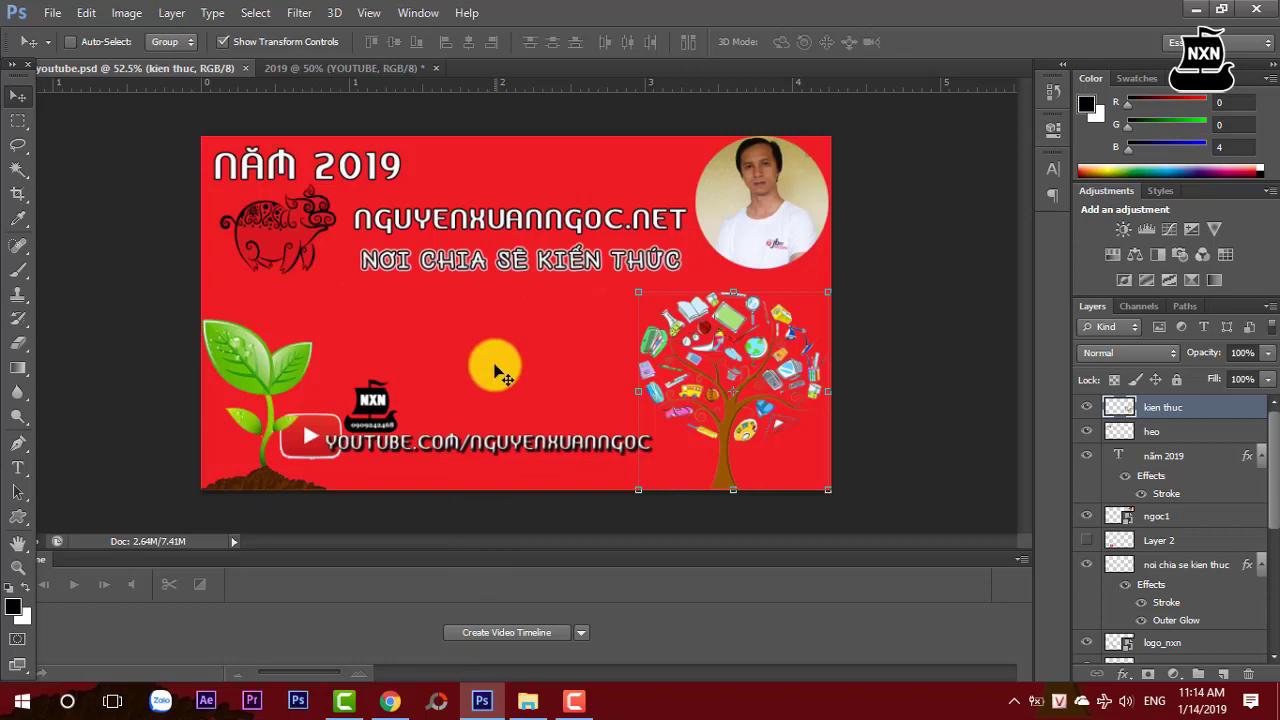
Paste the pig into the 2019 thumbnail and delete its white background with the Magic Wand.
left_click(330, 68)
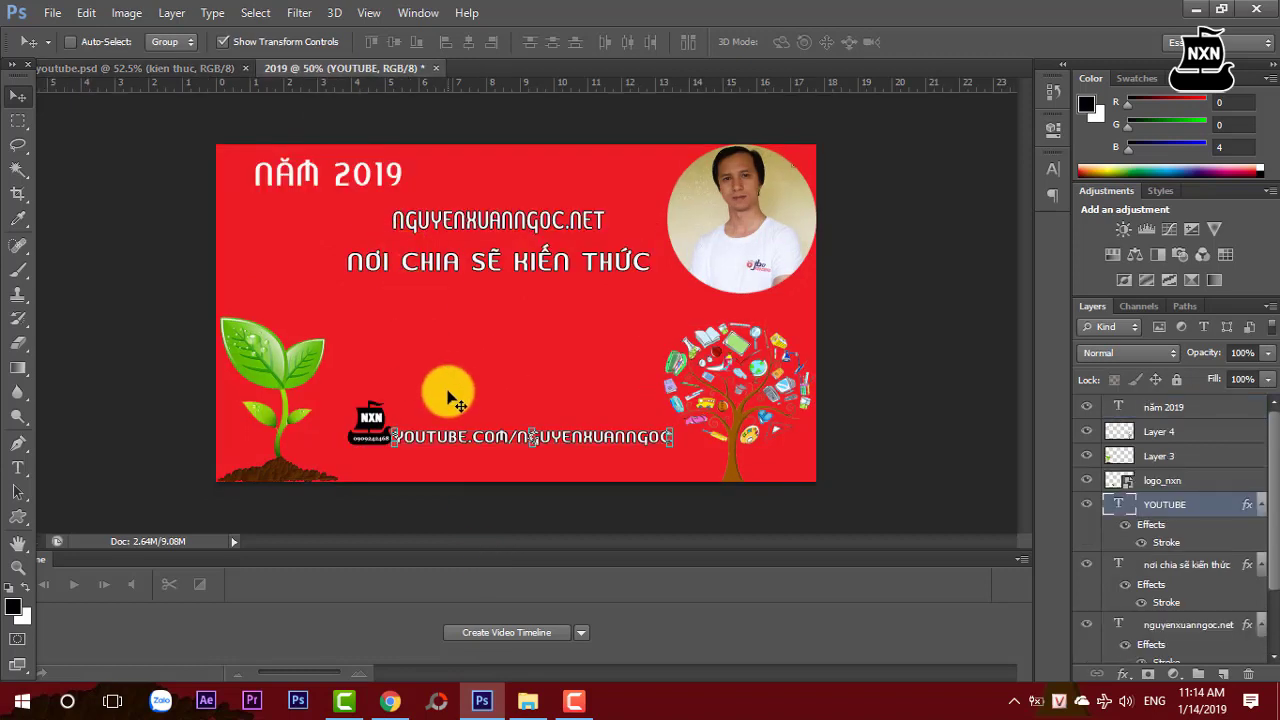
key("ctrl+v")
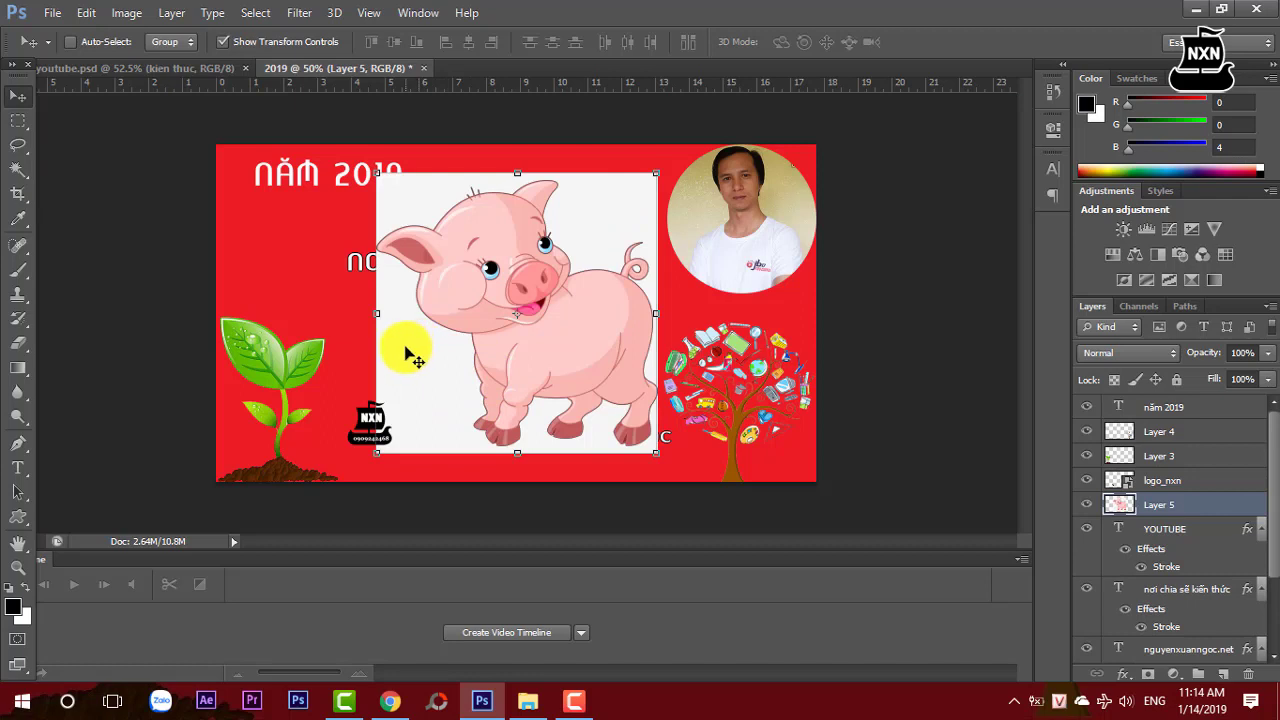
left_click(18, 172)
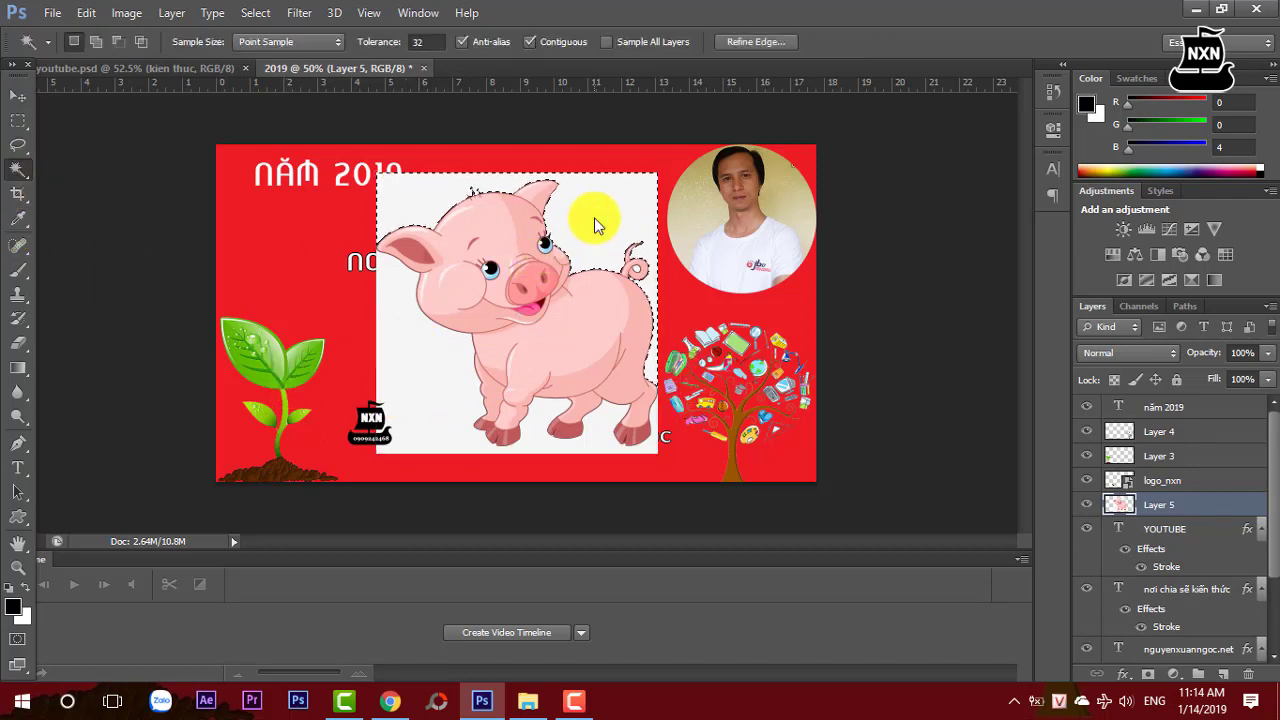
key("Delete")
left_click(425, 360)
key("Delete")
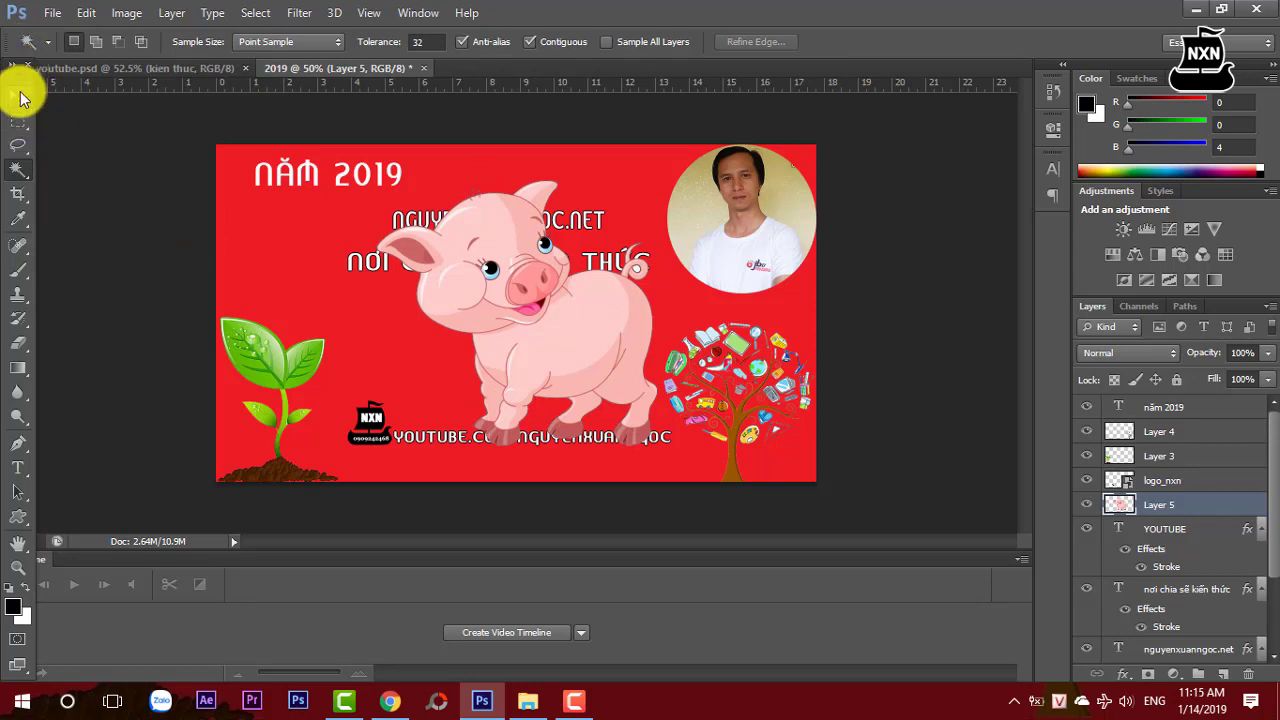
left_click(20, 97)
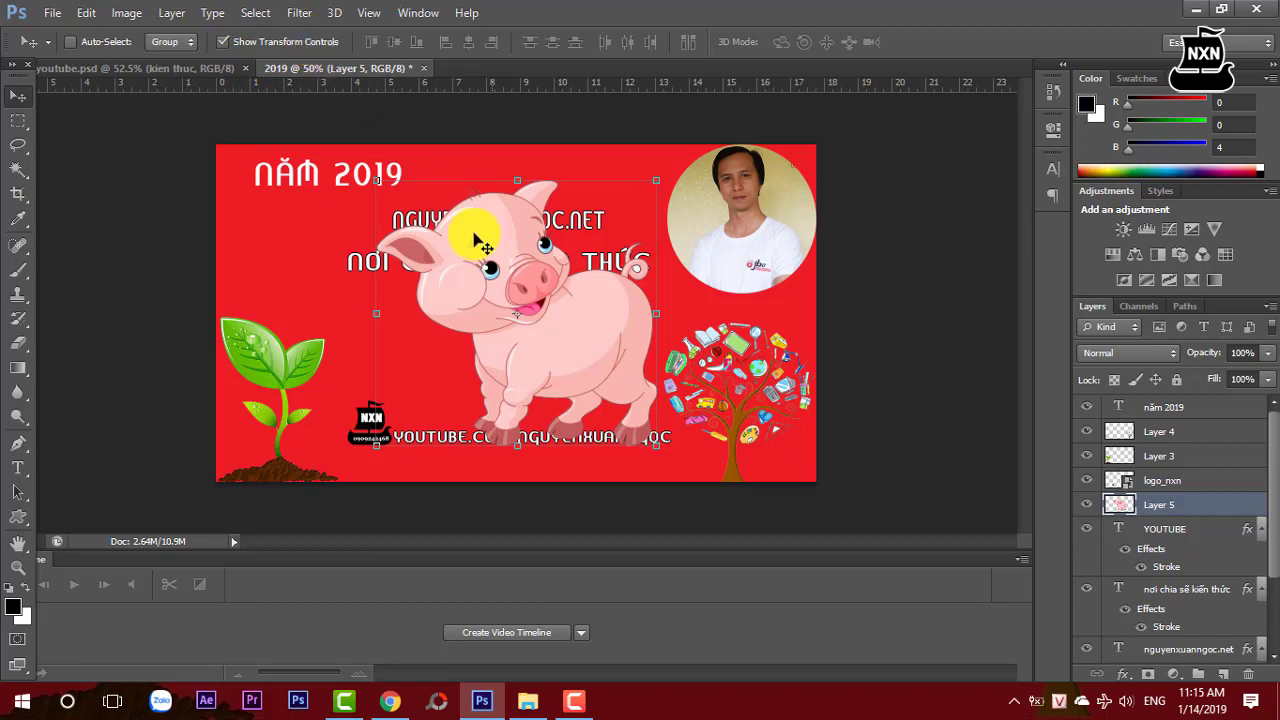
Scale the pig down to about 42% and place it top-left below the NĂM 2019 title.
left_click_drag(376, 176, 490, 348)
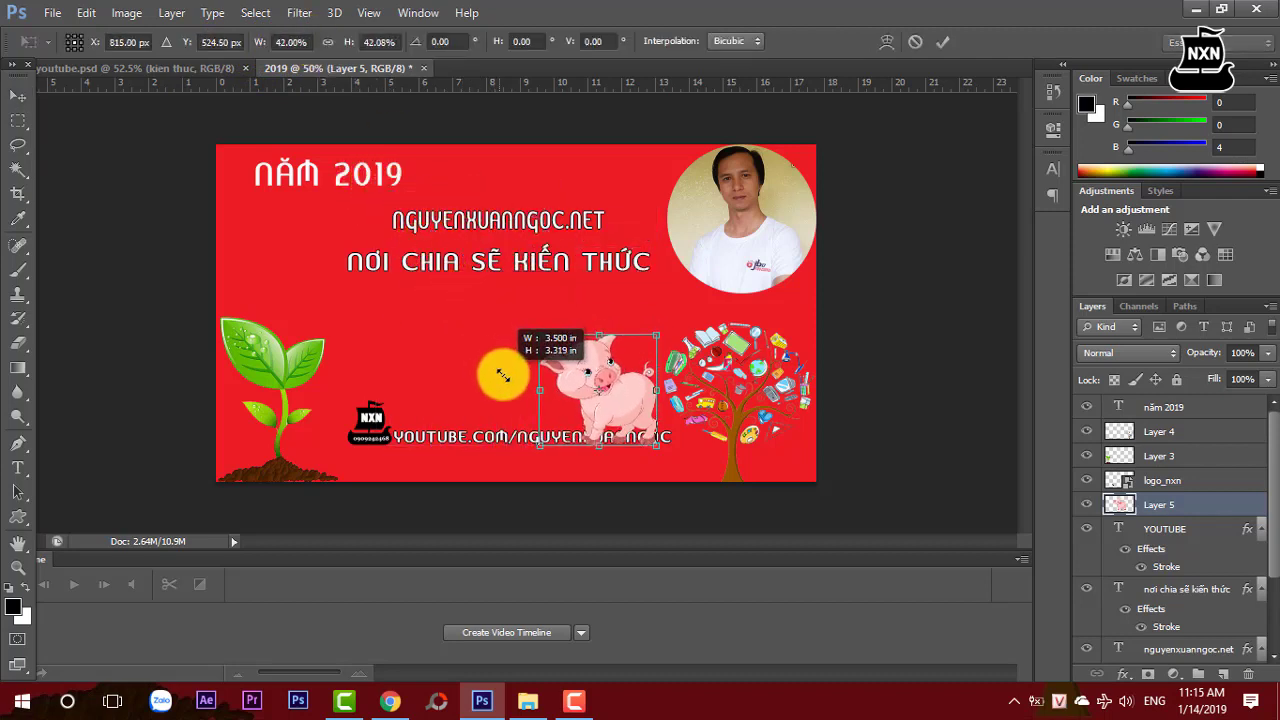
left_click_drag(490, 348, 541, 337)
left_click(950, 40)
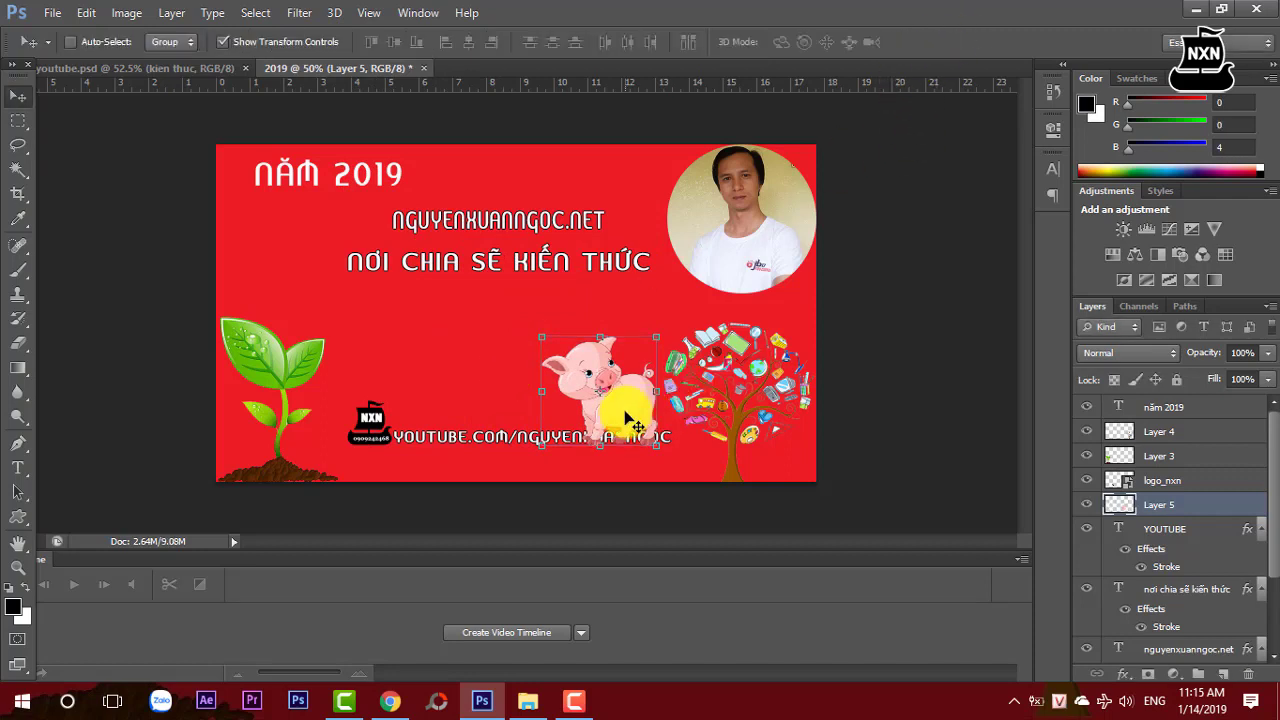
mouse_move(627, 413)
left_mouse_down()
mouse_move(376, 332)
mouse_move(305, 261)
left_mouse_up()
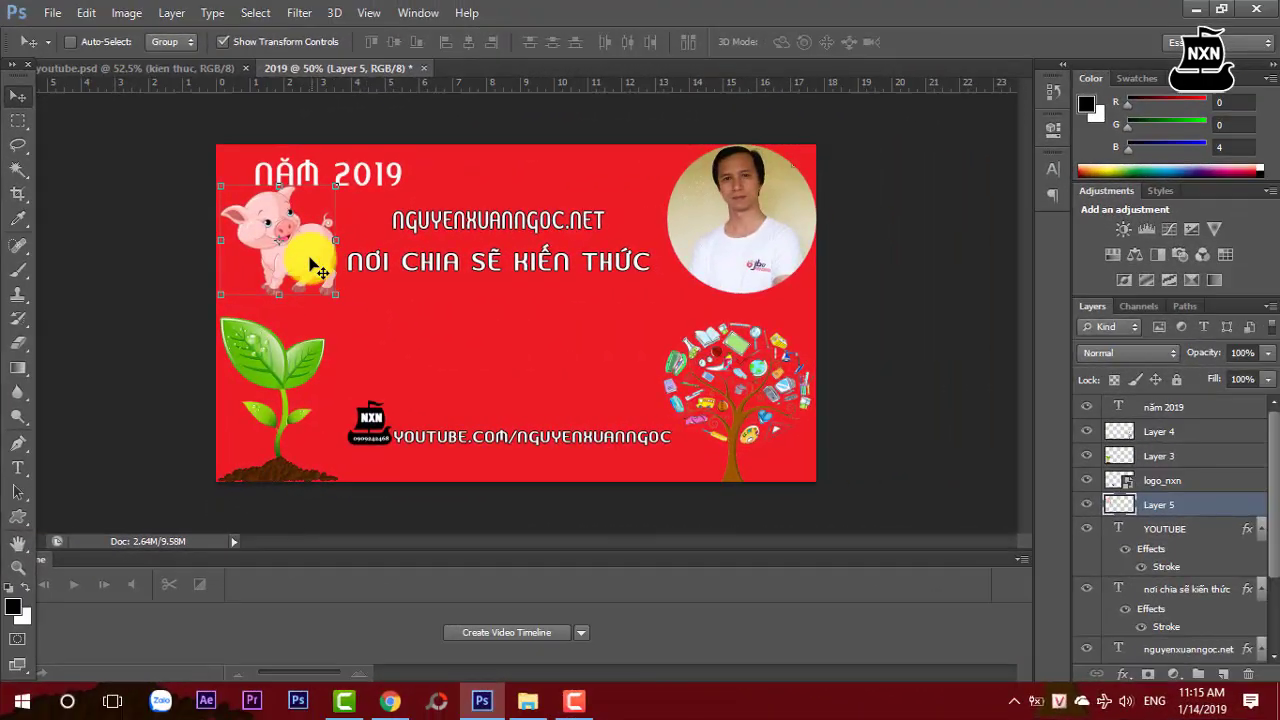
mouse_move(321, 274)
left_mouse_down()
mouse_move(318, 261)
mouse_move(333, 283)
mouse_move(327, 258)
left_mouse_up()
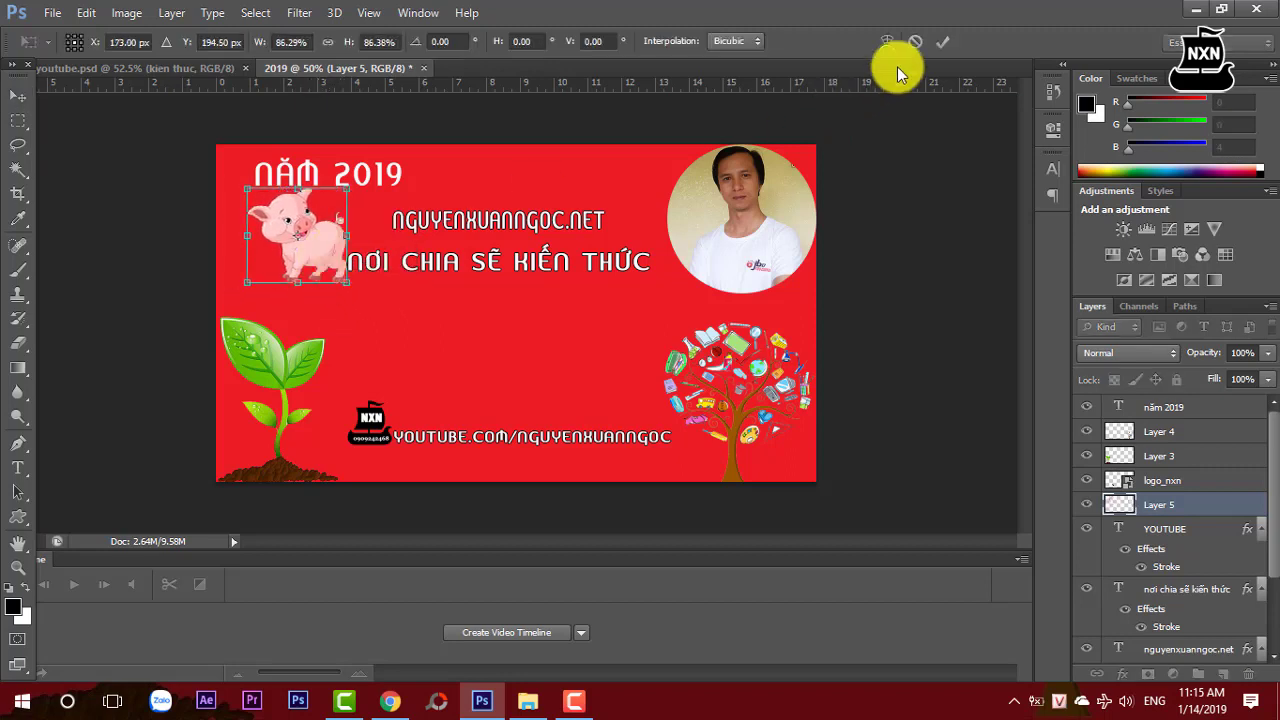
left_click(945, 42)
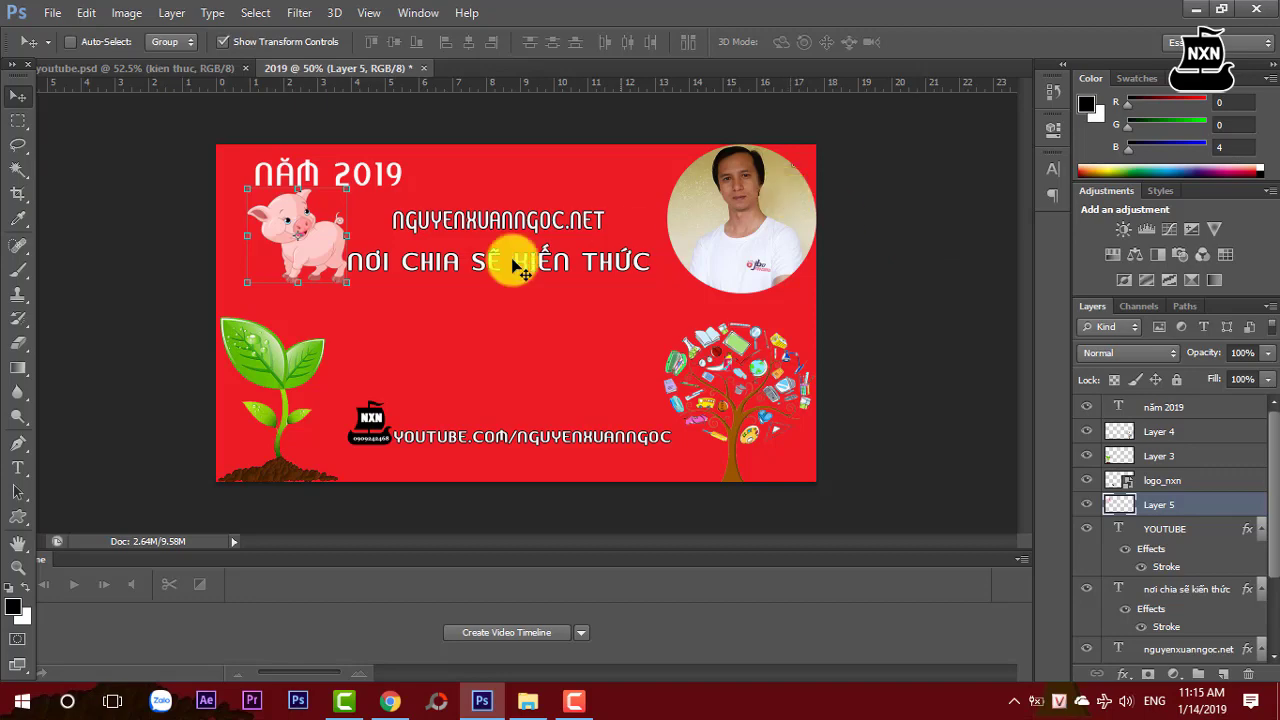
Save the thumbnail to the Desktop as 2019.jpg in JPEG format at Quality 12 Maximum.
left_click(52, 12)
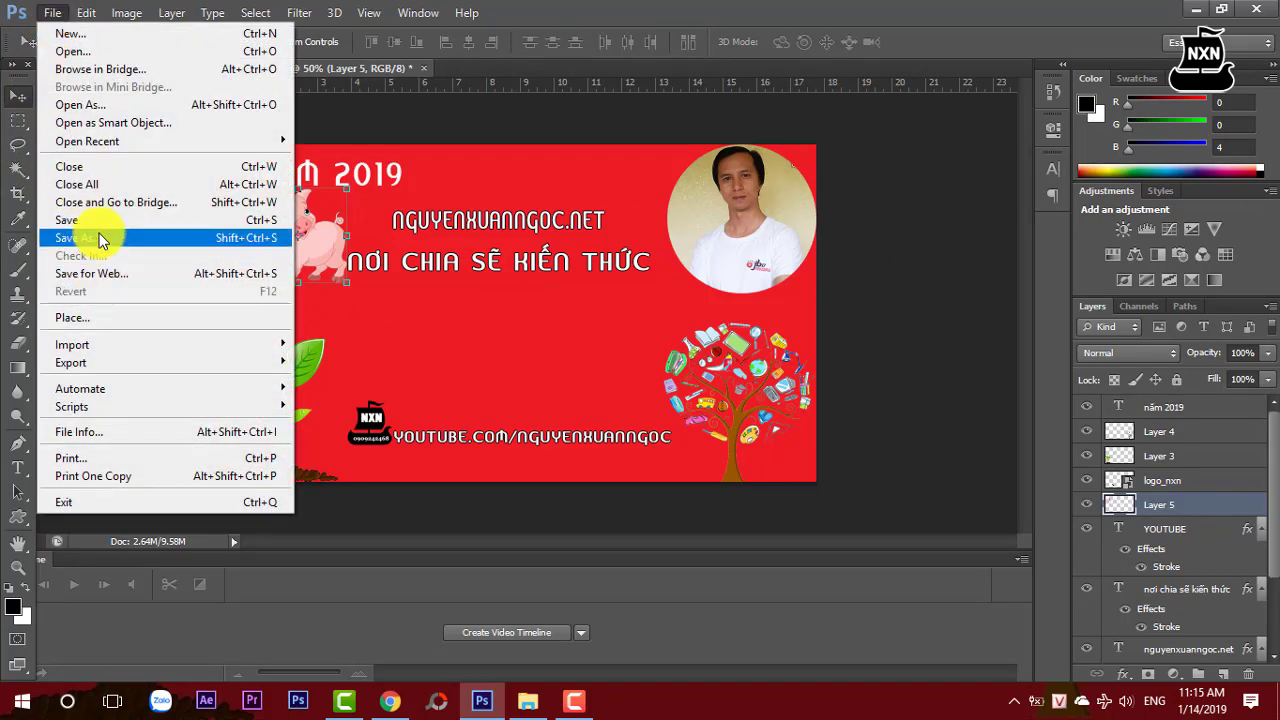
left_click(99, 237)
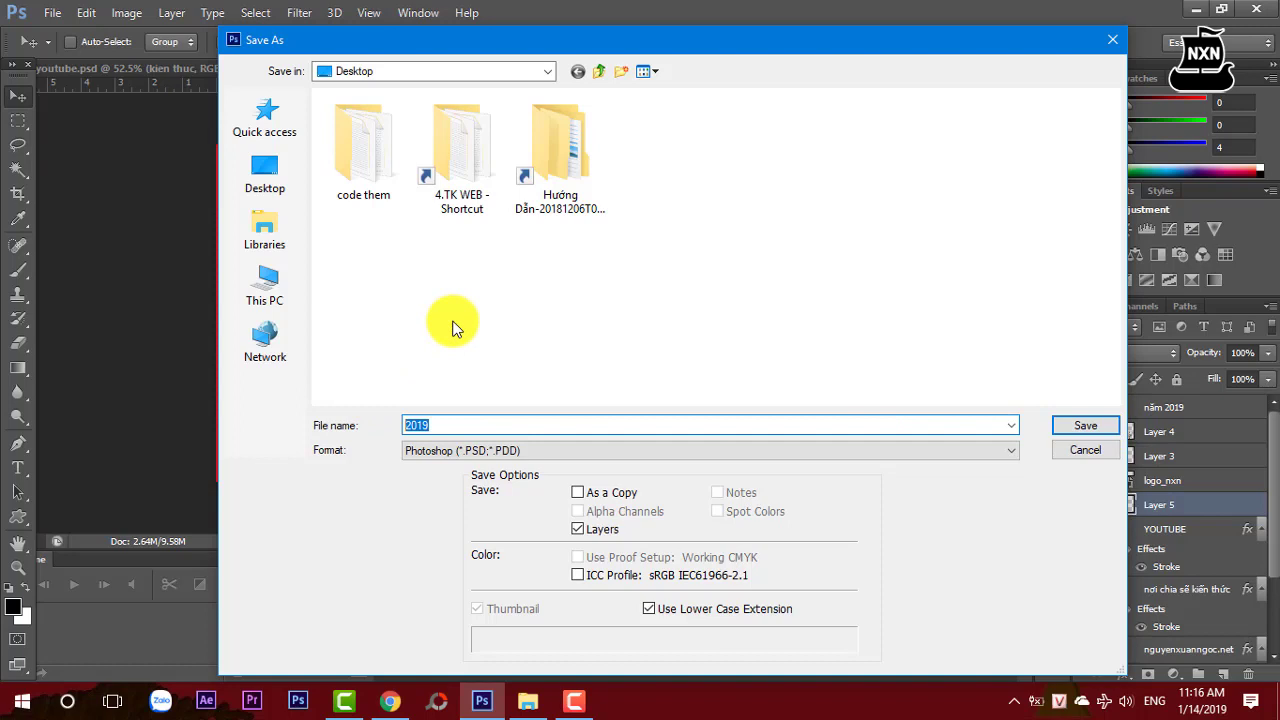
left_click_drag(742, 43, 766, 39)
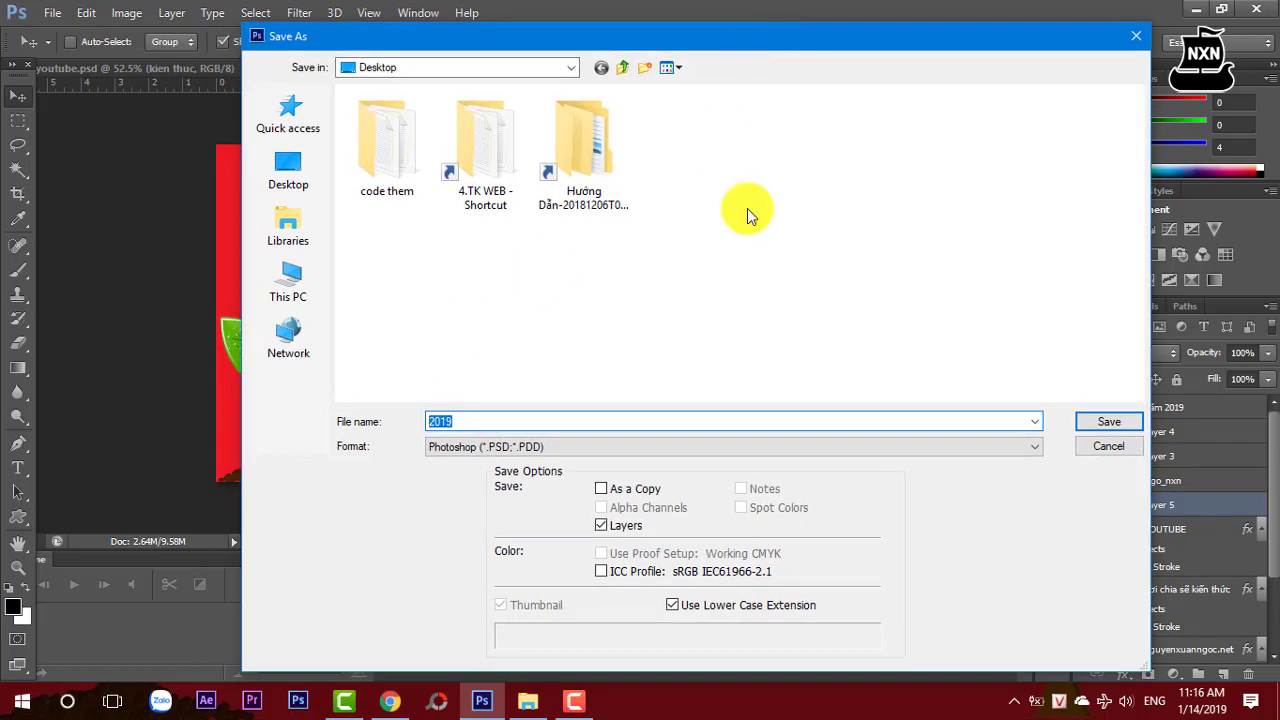
left_click(591, 452)
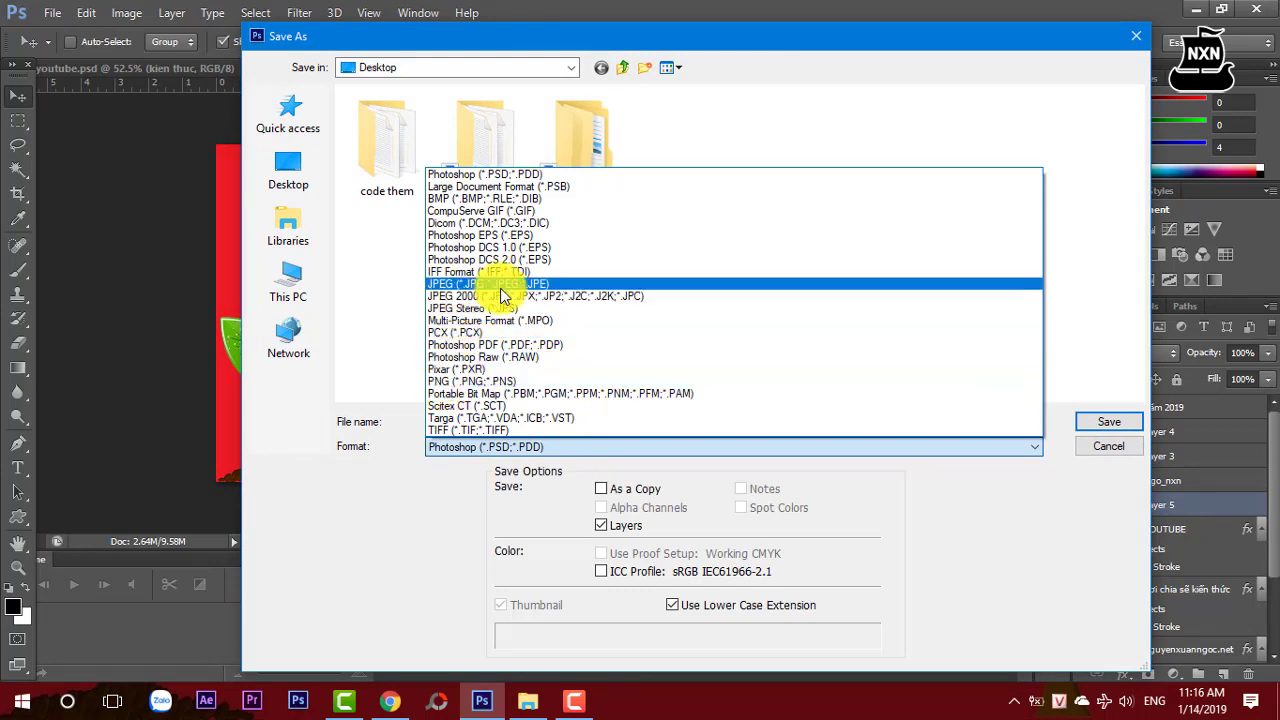
left_click(441, 285)
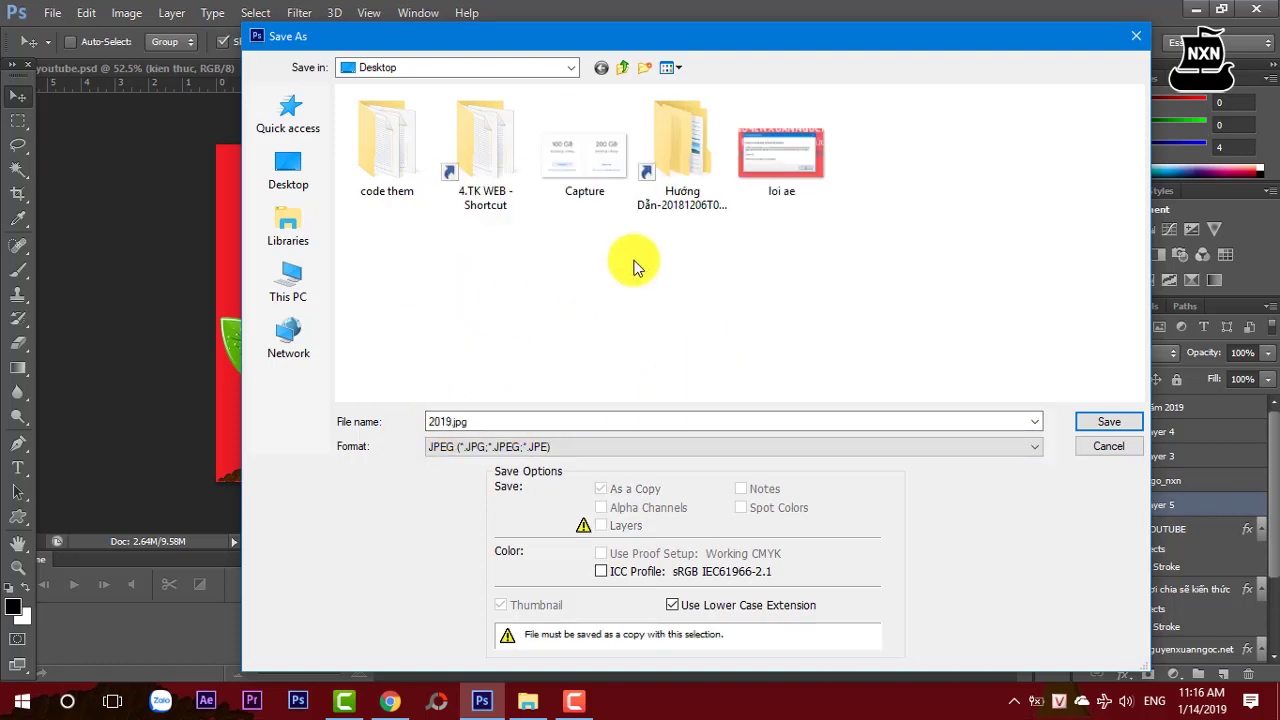
left_click(1107, 424)
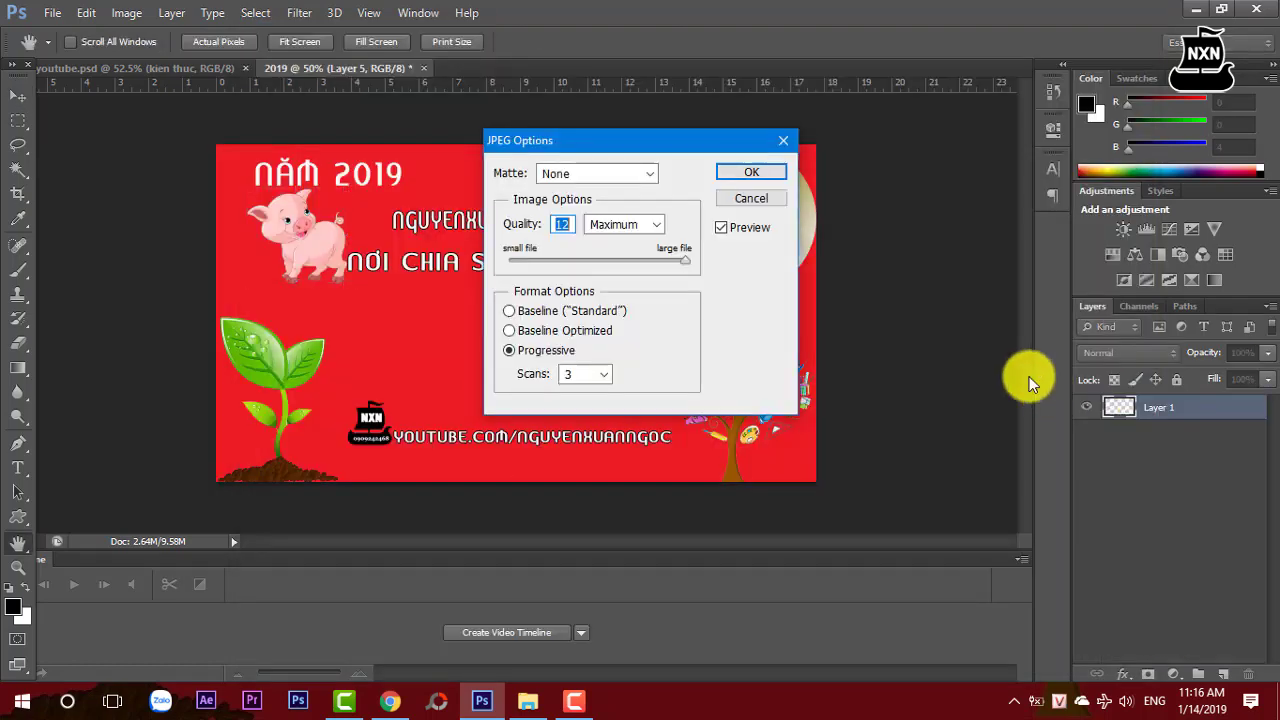
left_click(750, 172)
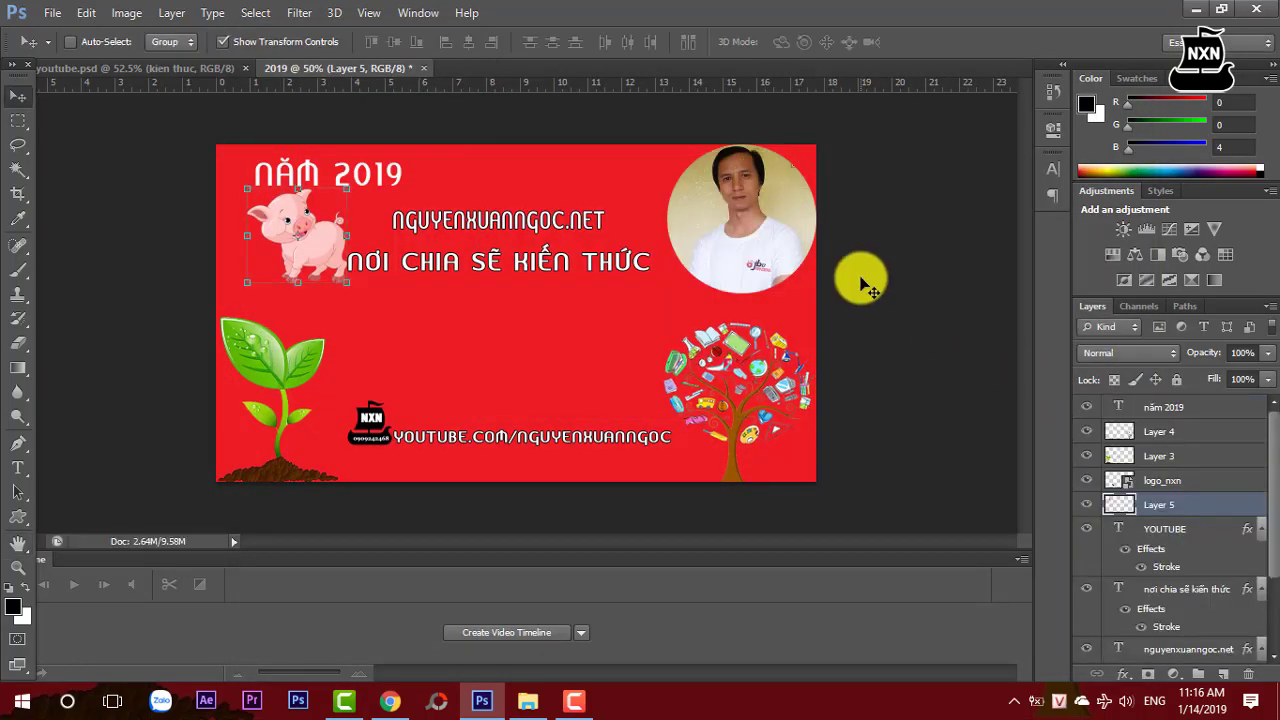
Show the desktop and open the 2019 image in Windows Photos.
left_click(1272, 697)
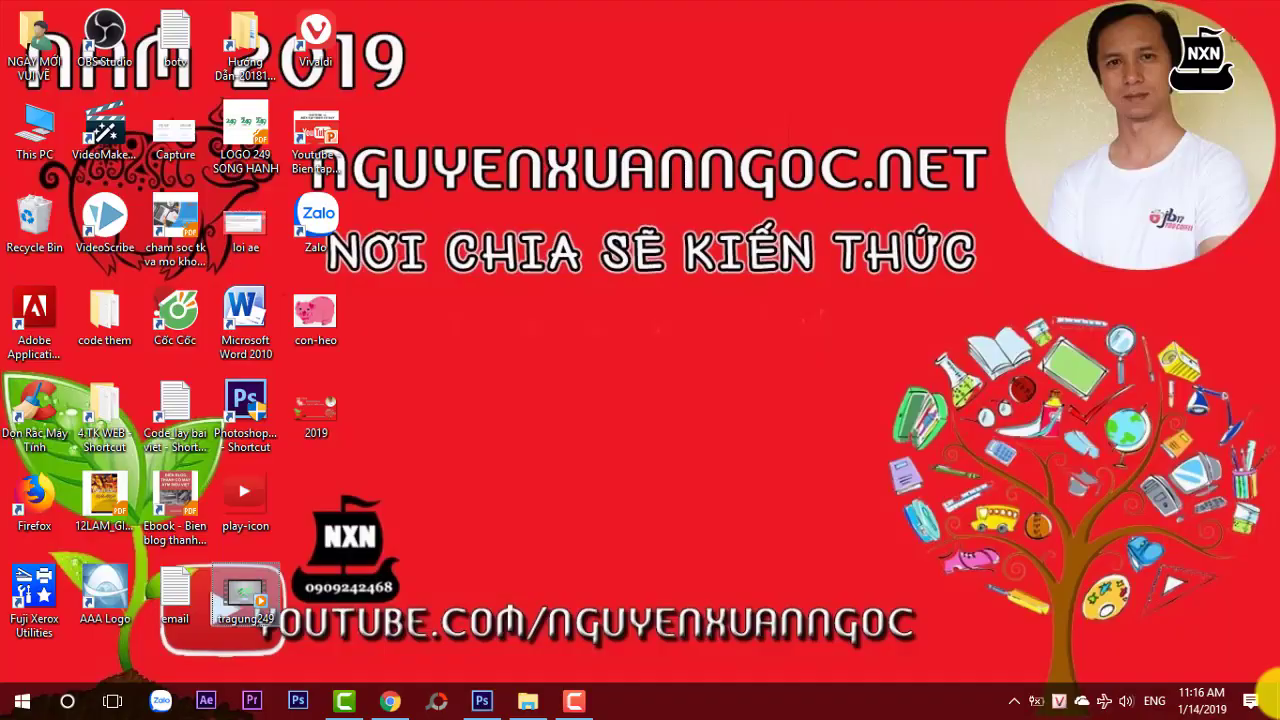
double_click(321, 422)
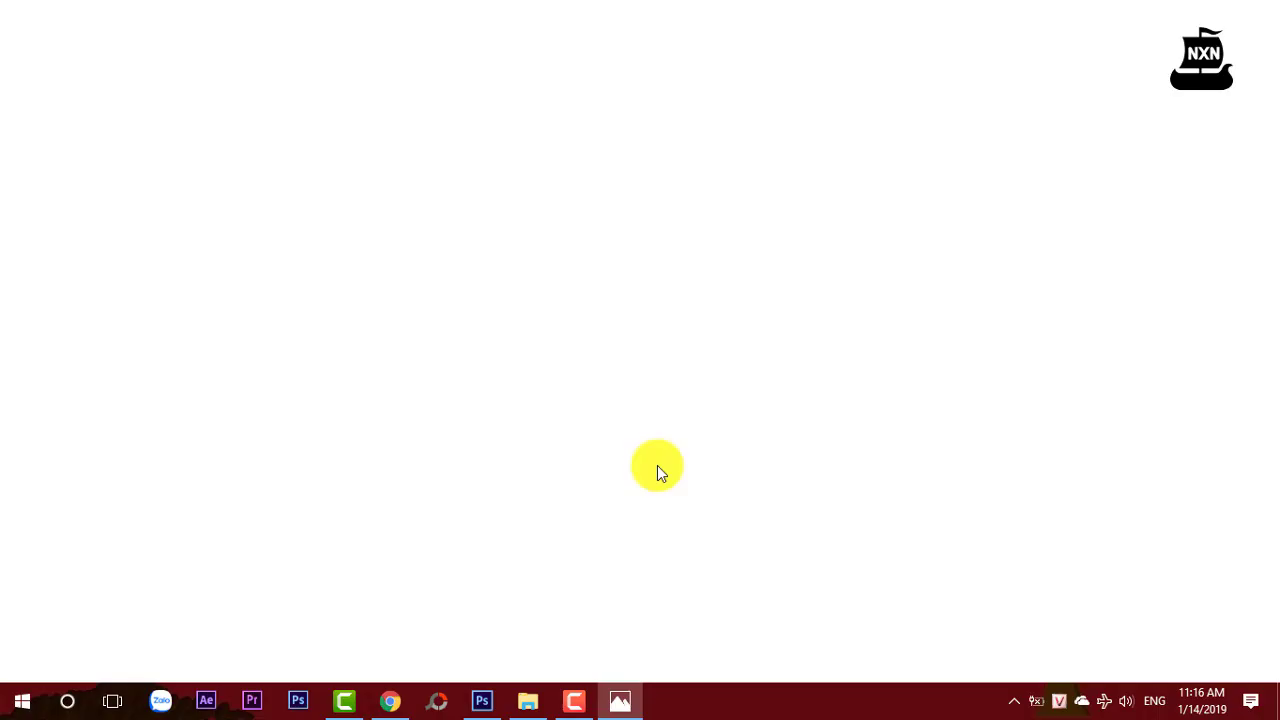